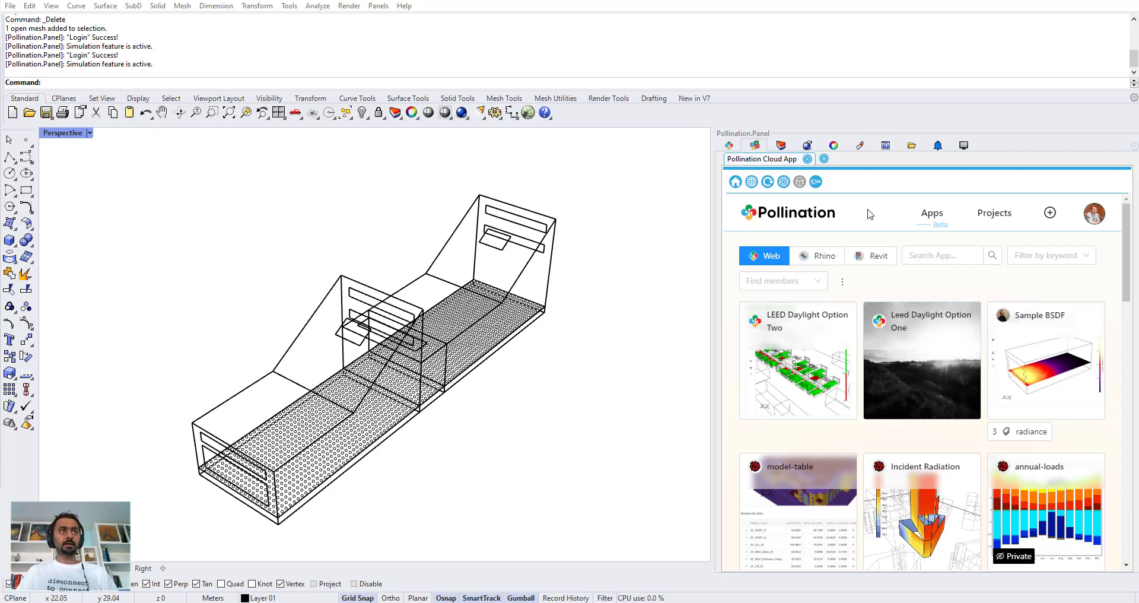
Step: Run the PO_Panel command to bring up the Pollination panel and look over its web apps
click(236, 83)
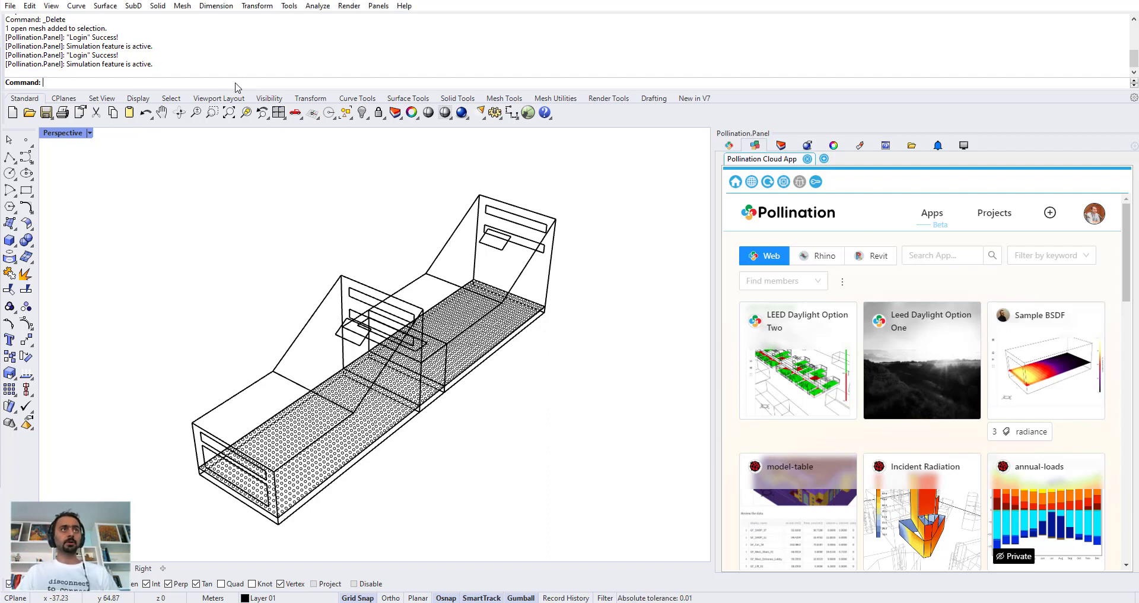
text(PO_Panel)
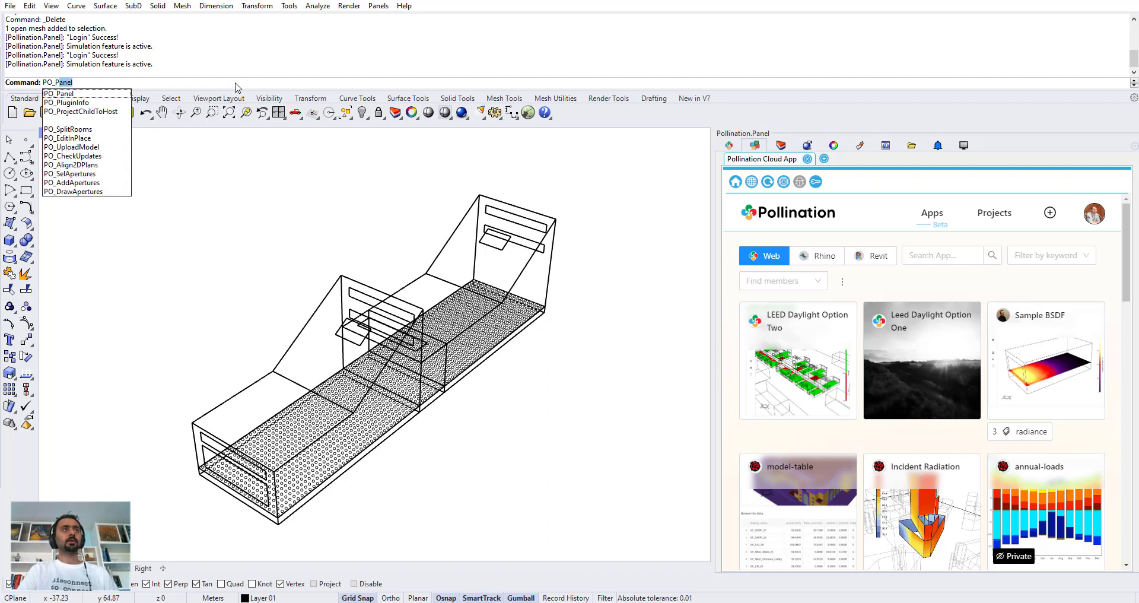
key(Return)
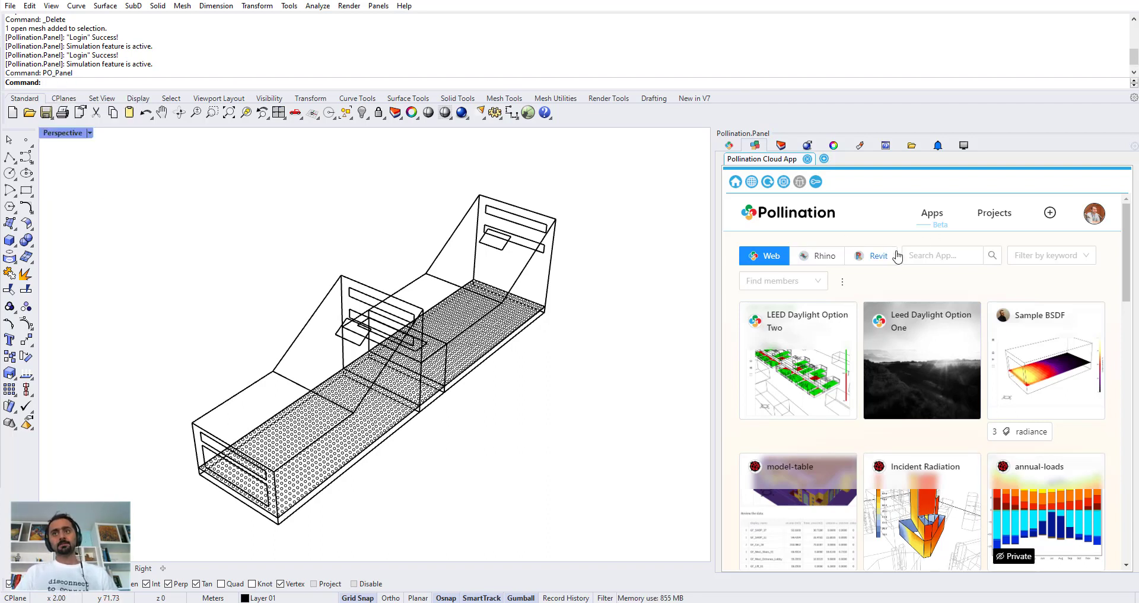
scroll(899, 255, down, 5)
scroll(942, 344, up, 5)
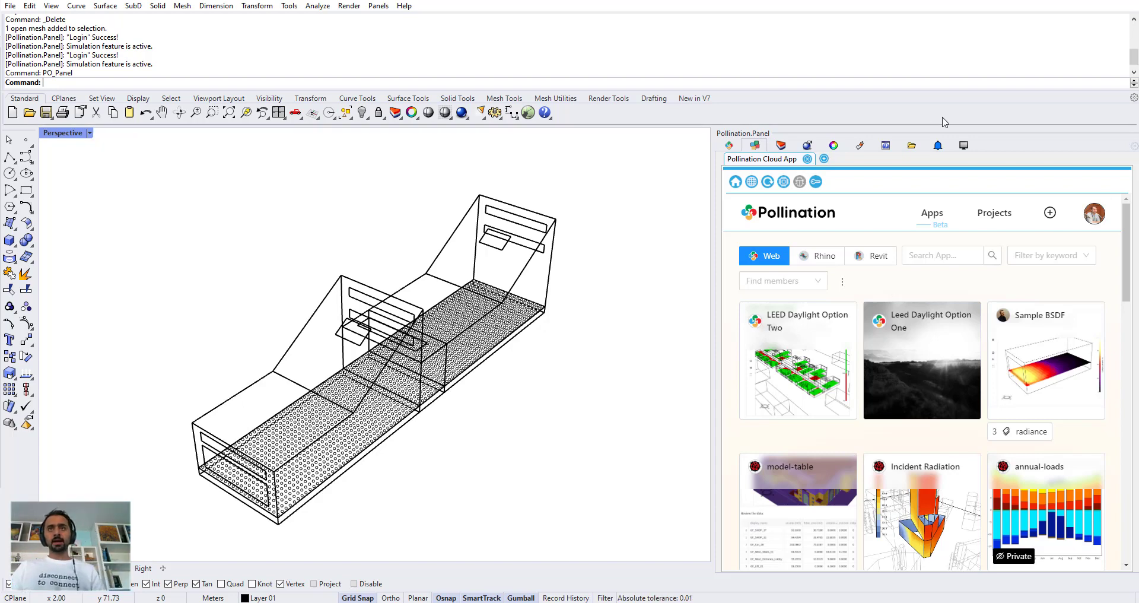
Step: Inspect the model's room list and the Run Simulation dialog, close the dialog and return to the Pollination cloud app
click(730, 146)
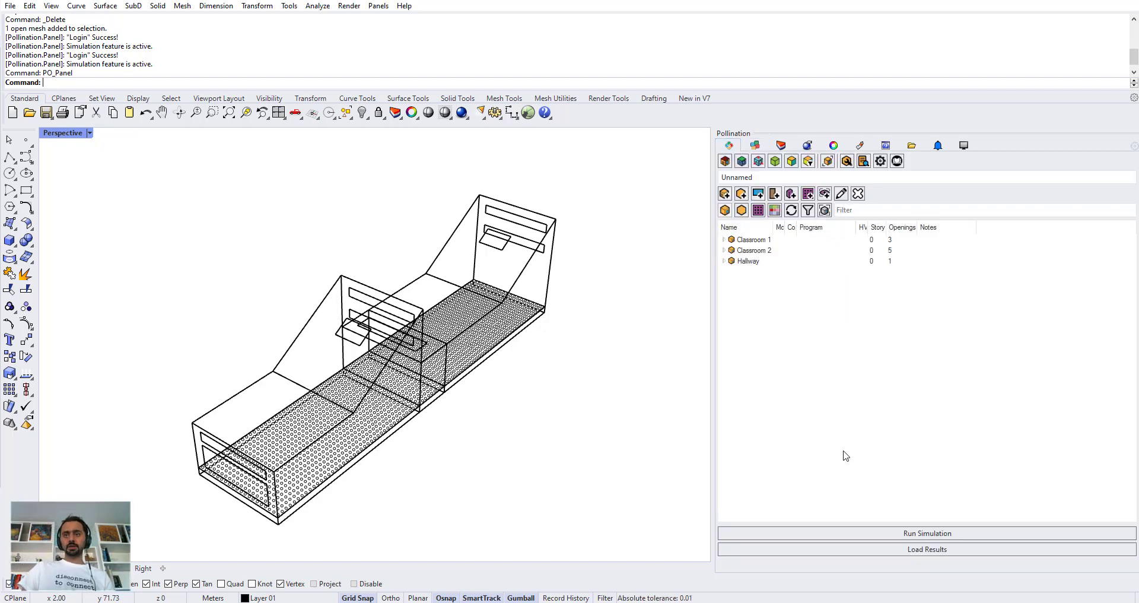
click(922, 536)
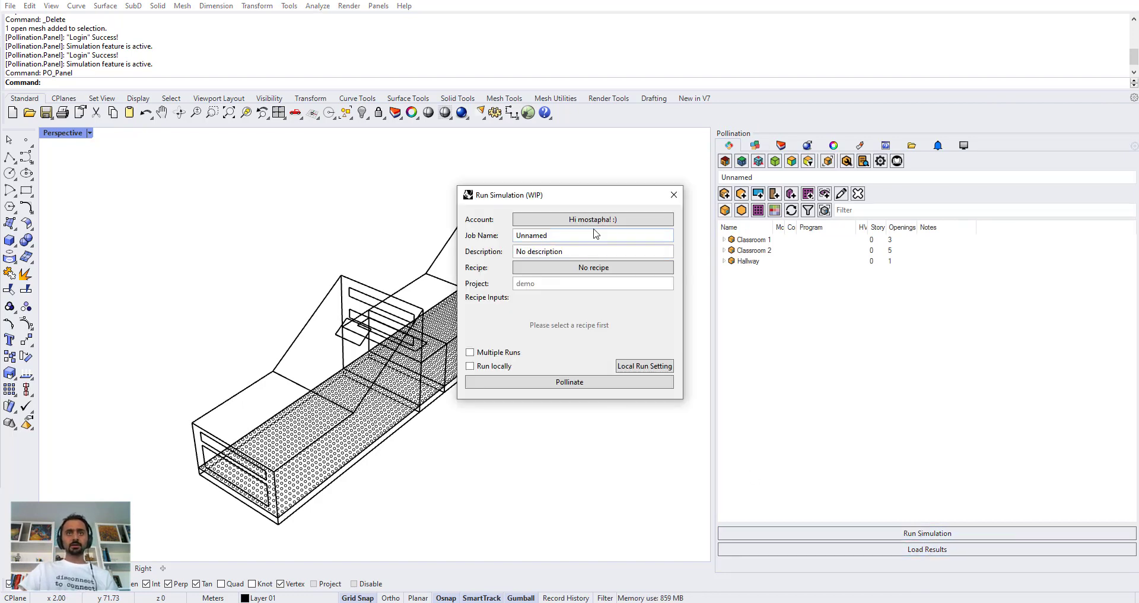
click(673, 196)
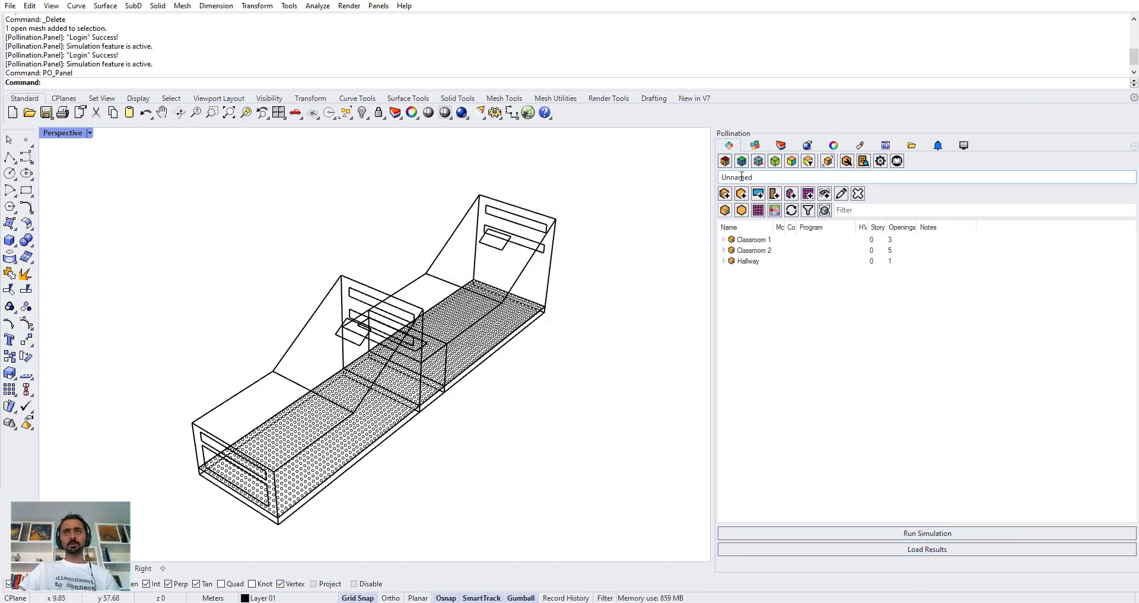
click(754, 144)
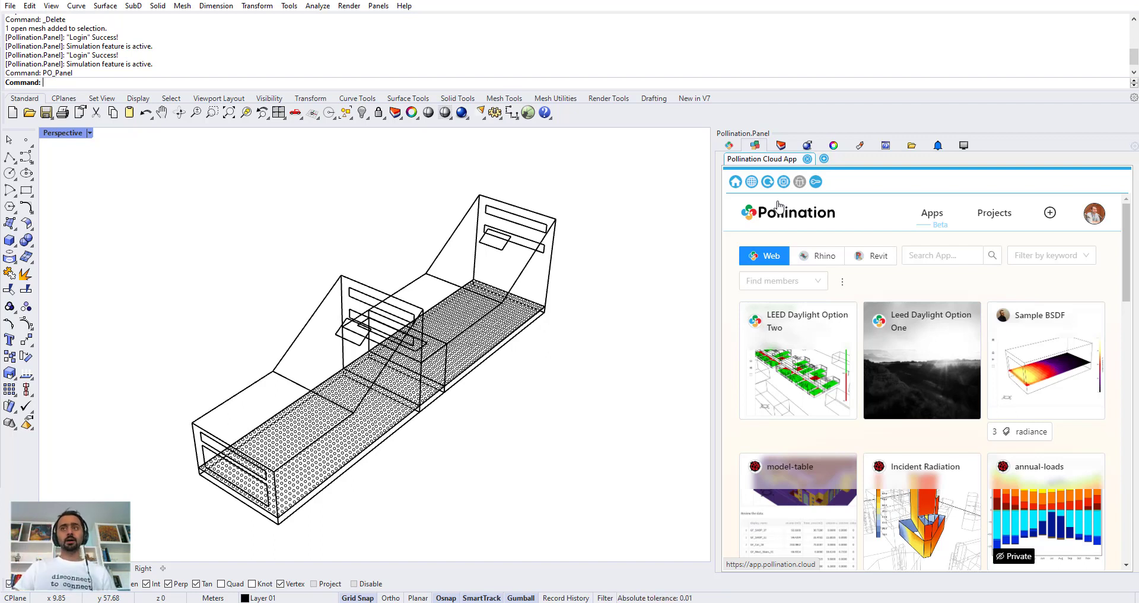
Step: Switch the project account to Ladybug Tools and open its classroom-studies project to see the existing studies
click(1094, 214)
click(1044, 277)
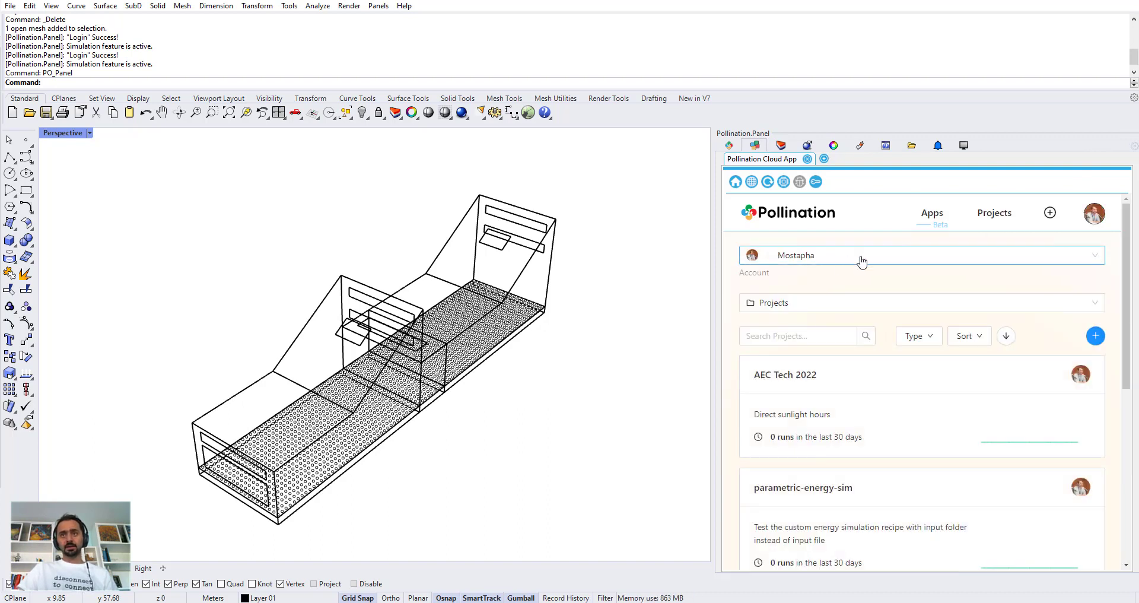
click(812, 261)
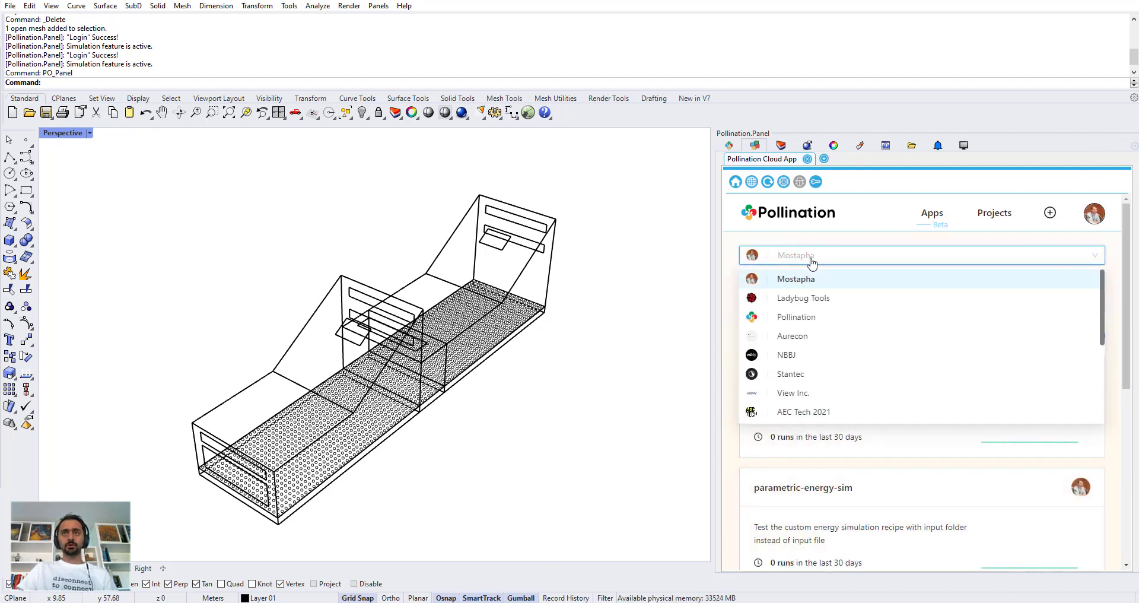
click(802, 298)
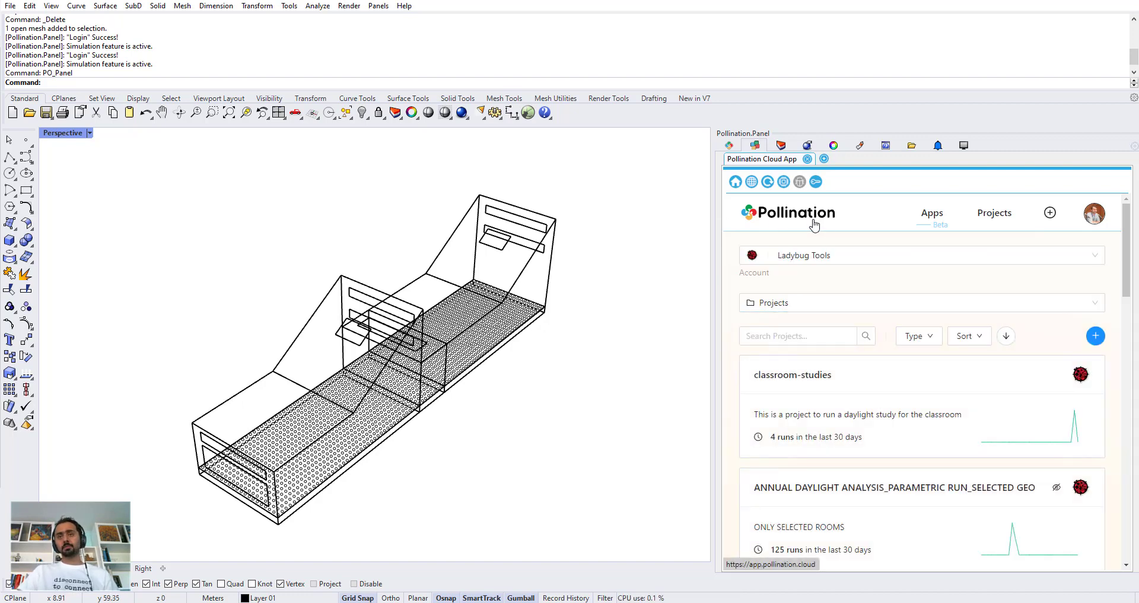
click(857, 386)
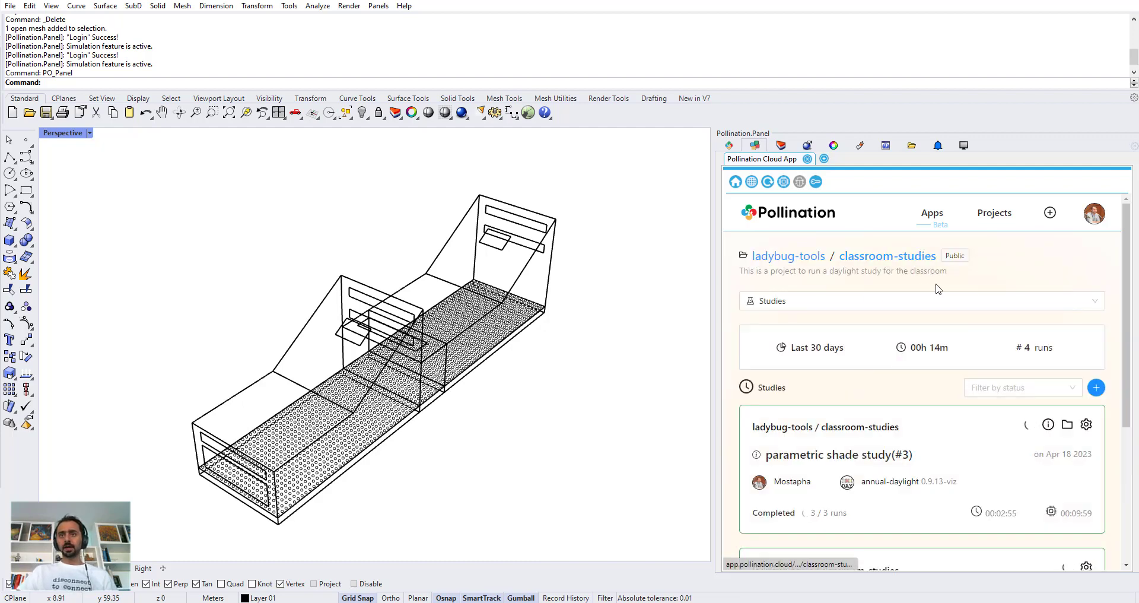
scroll(946, 344, down, 4)
scroll(990, 424, up, 4)
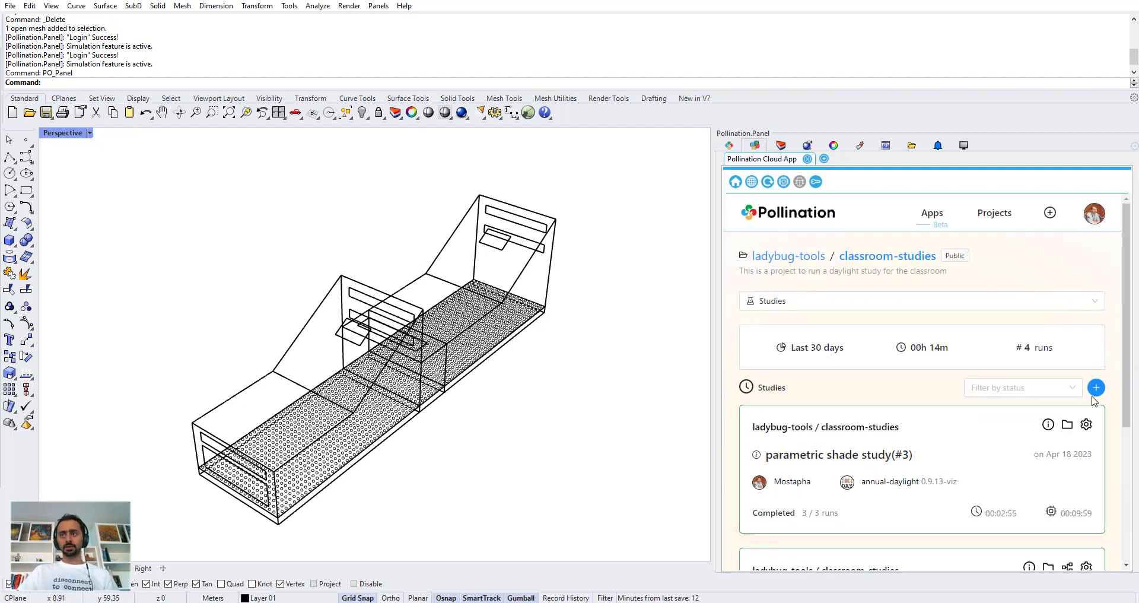
Step: Create a new study in classroom-studies using the annual-daylight-0.9.13-viz recipe
click(1096, 389)
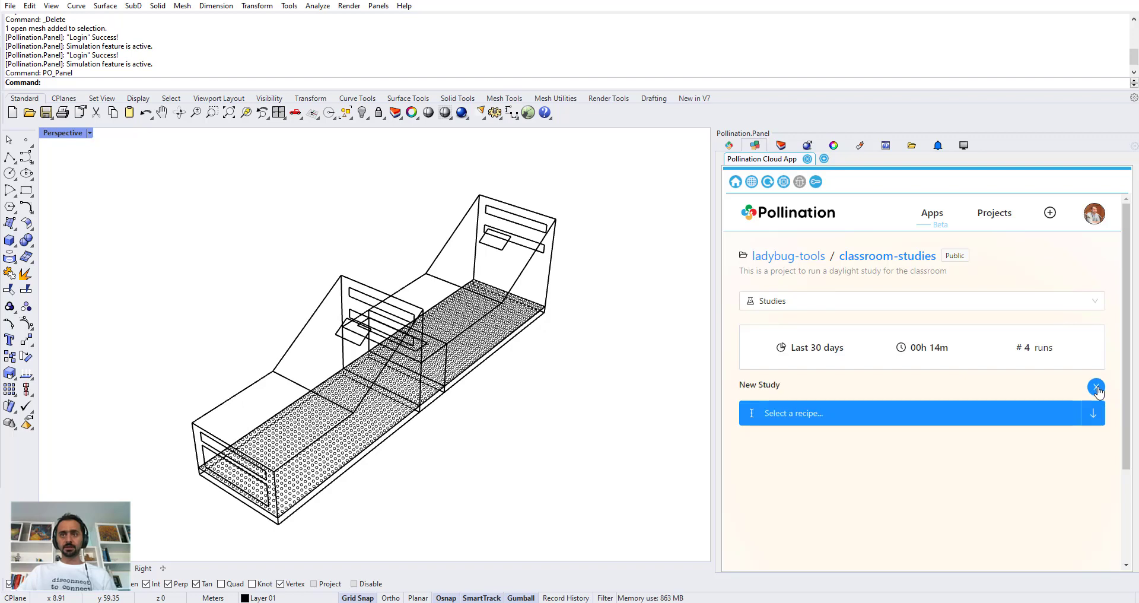
click(898, 417)
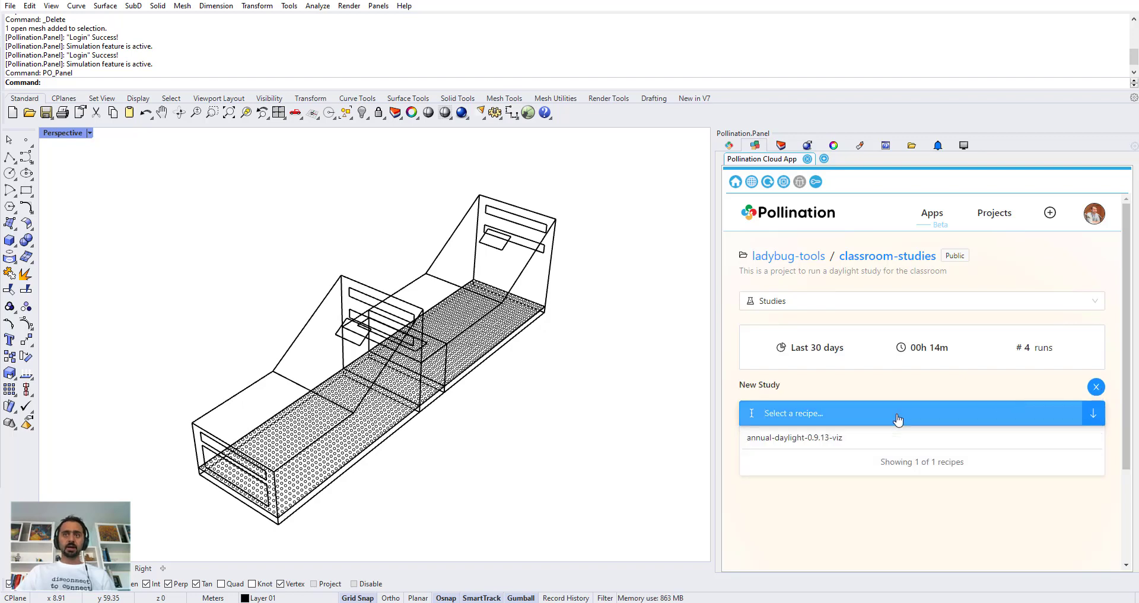
click(856, 445)
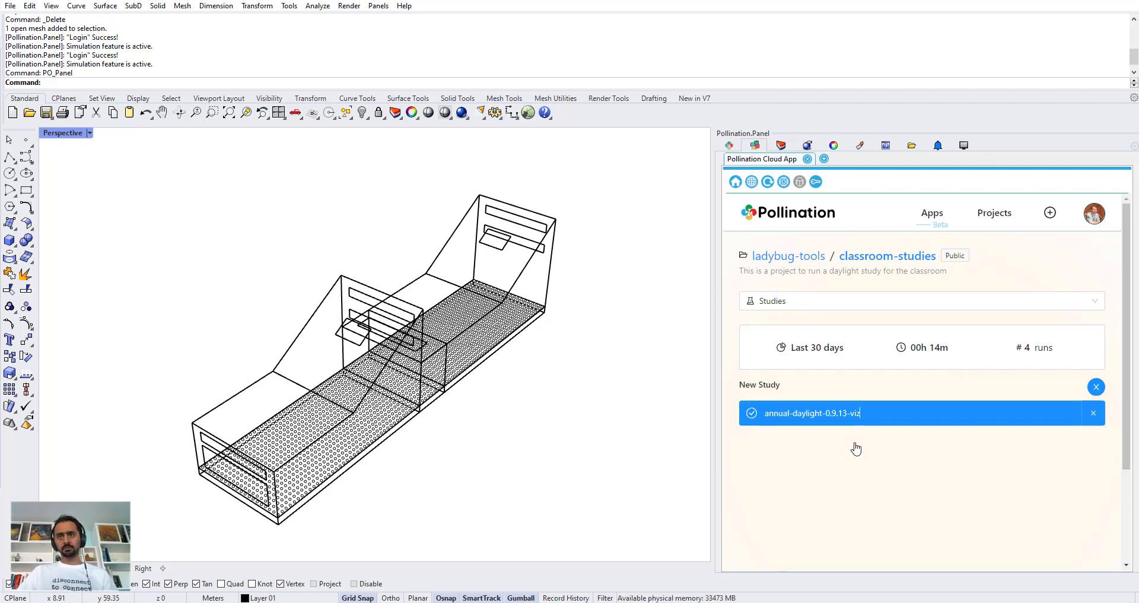
Step: Review the required and optional inputs of the annual-daylight study form
scroll(959, 396, down, 3)
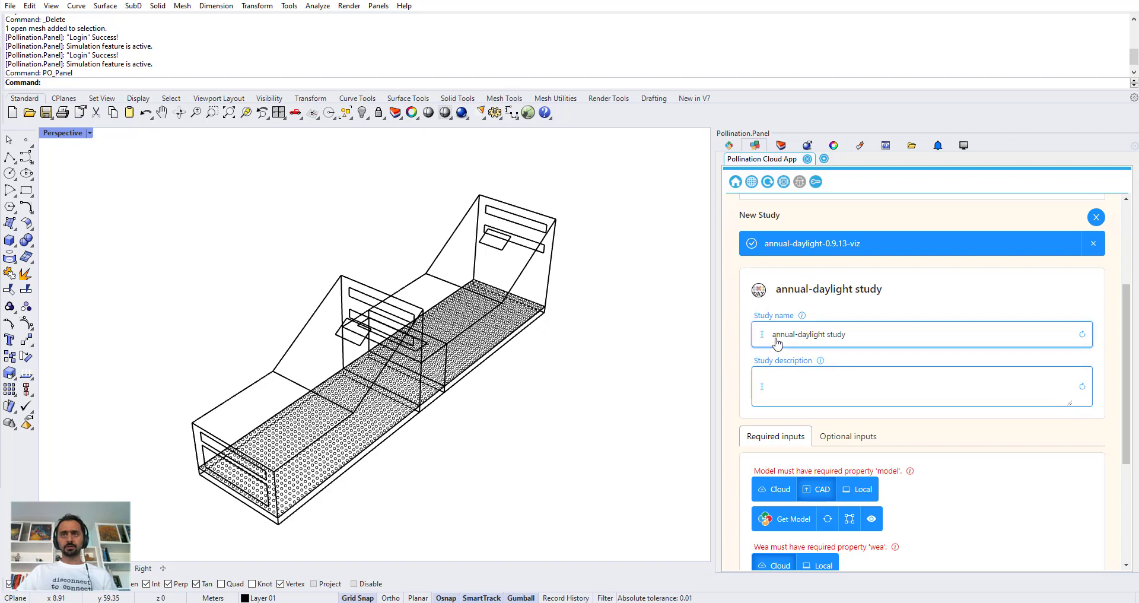
scroll(921, 349, down, 1)
scroll(801, 262, down, 1)
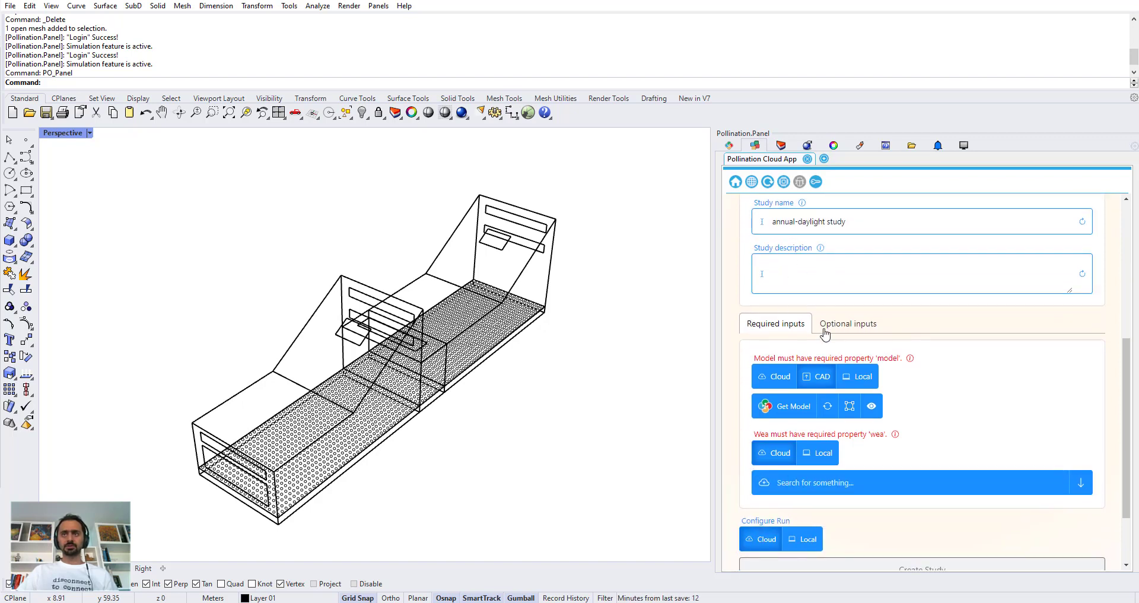
scroll(822, 332, down, 1)
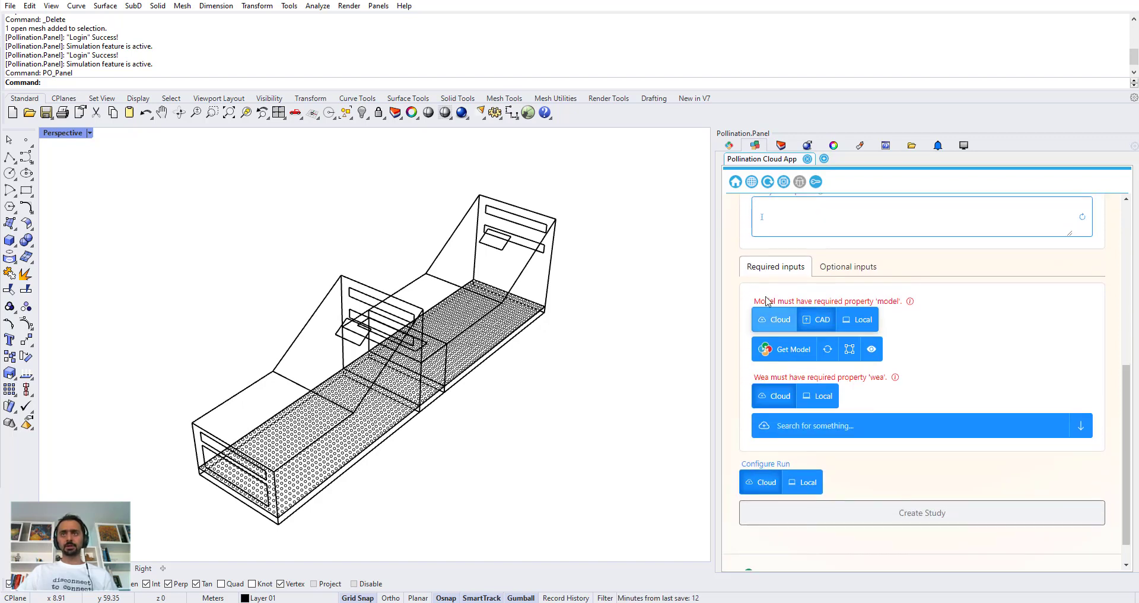
click(837, 268)
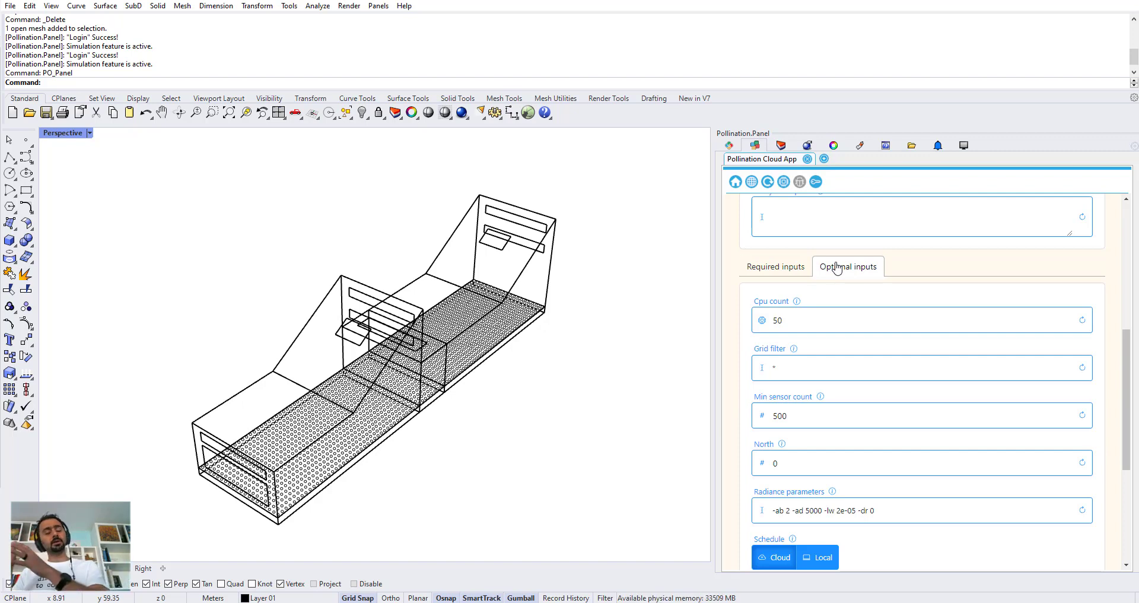
click(787, 270)
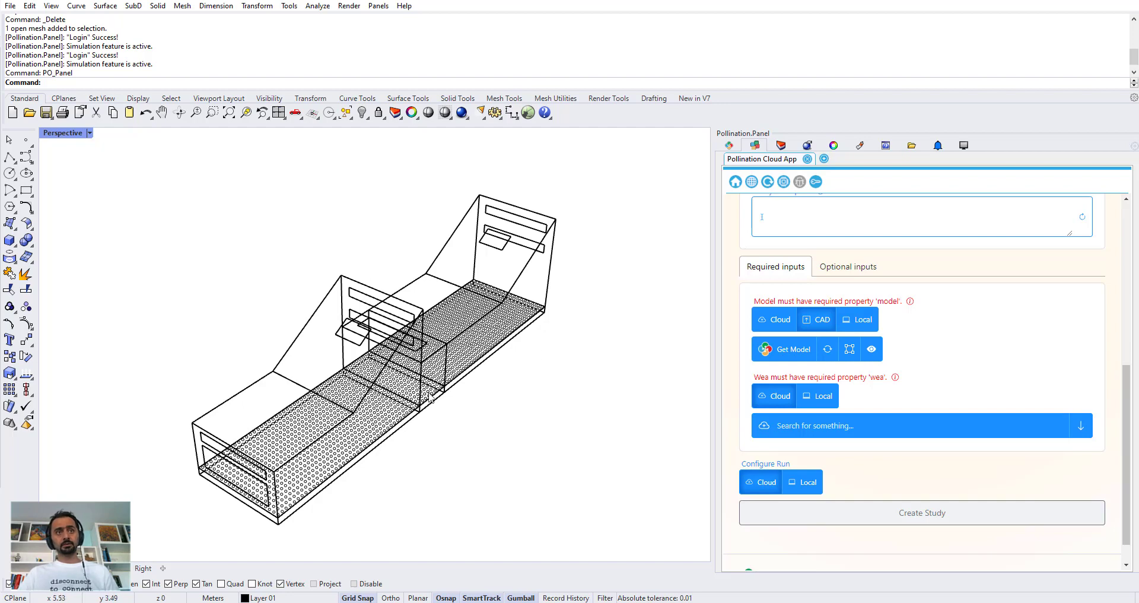
Step: Get the study's model from CAD, preview it in the Perspective viewport, and turn the preview off
shift+right_drag(468, 386, 498, 389)
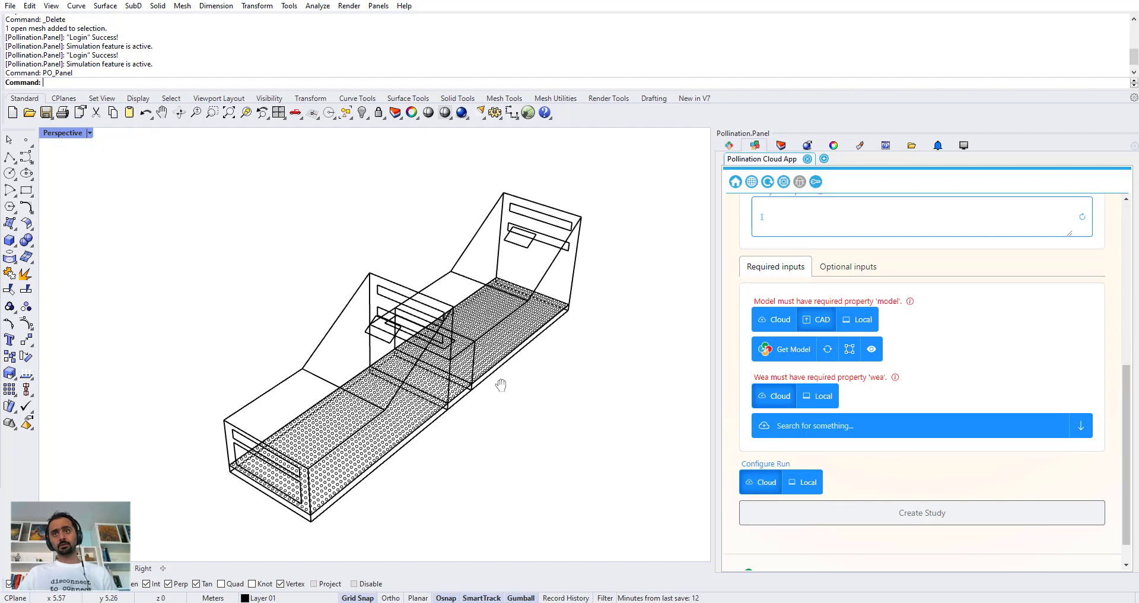
click(781, 354)
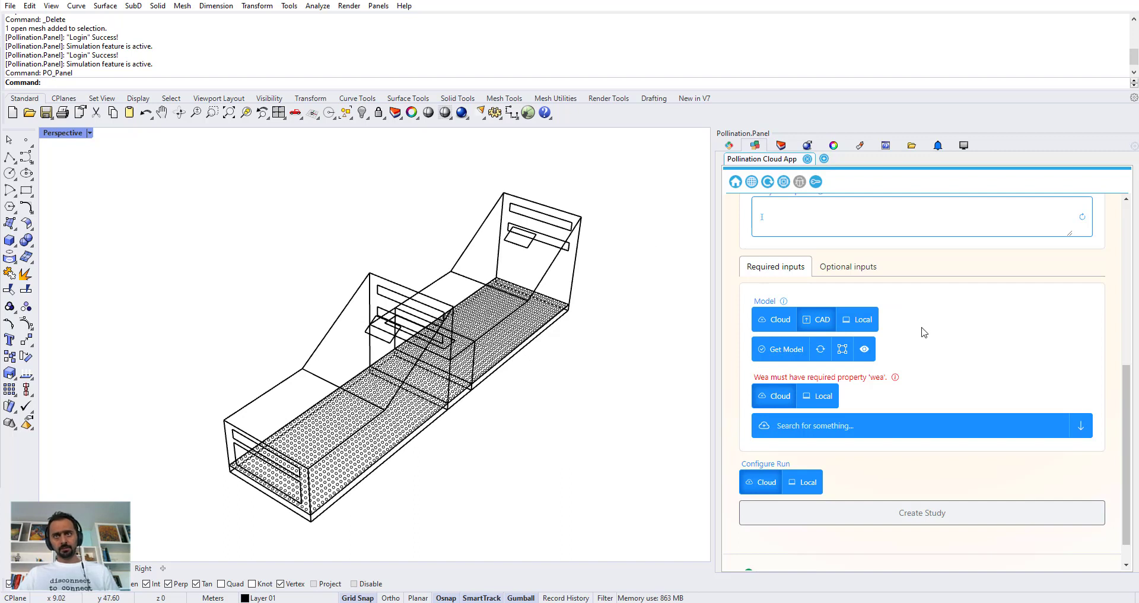
click(864, 355)
mouse_move(522, 368)
right_down()
mouse_move(491, 373)
mouse_move(534, 362)
mouse_move(357, 384)
right_up()
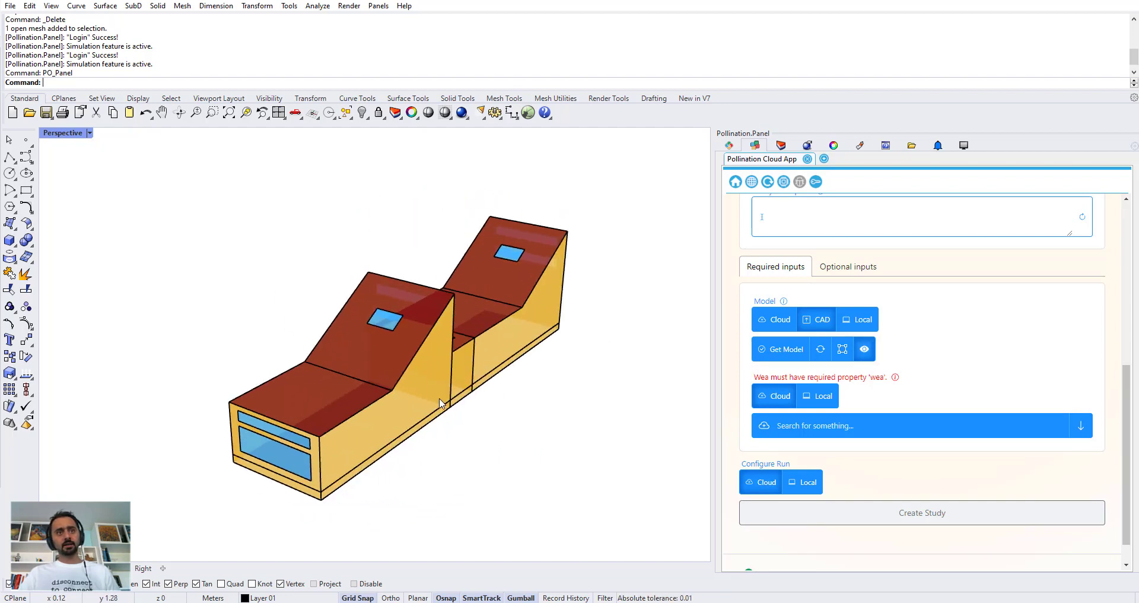
click(865, 355)
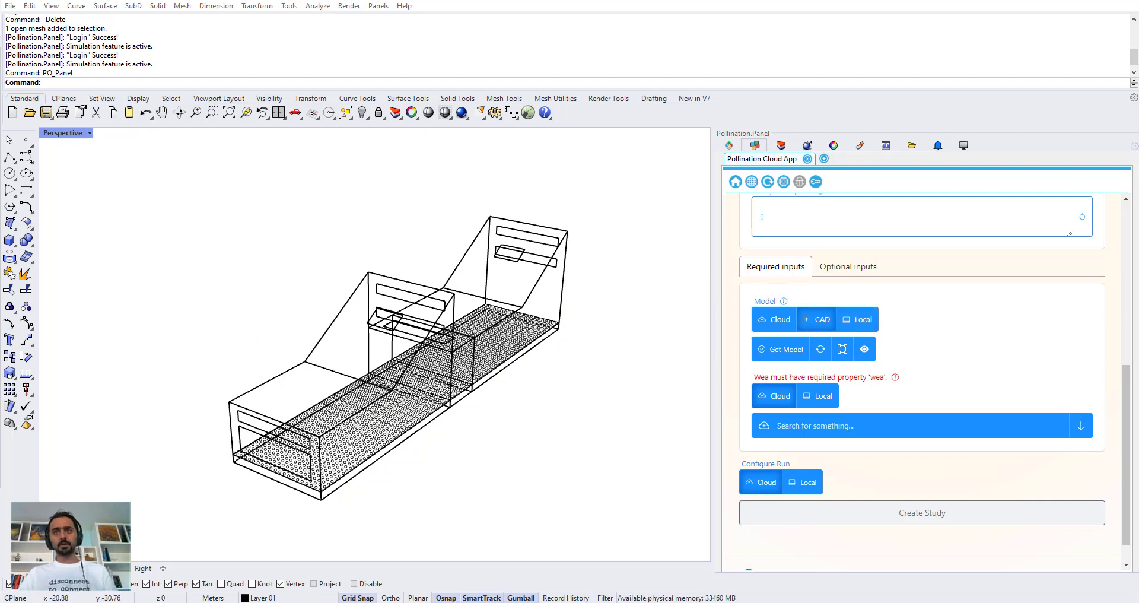
Step: Check the local and cloud file sources for the model input, and set the source back to CAD
click(858, 319)
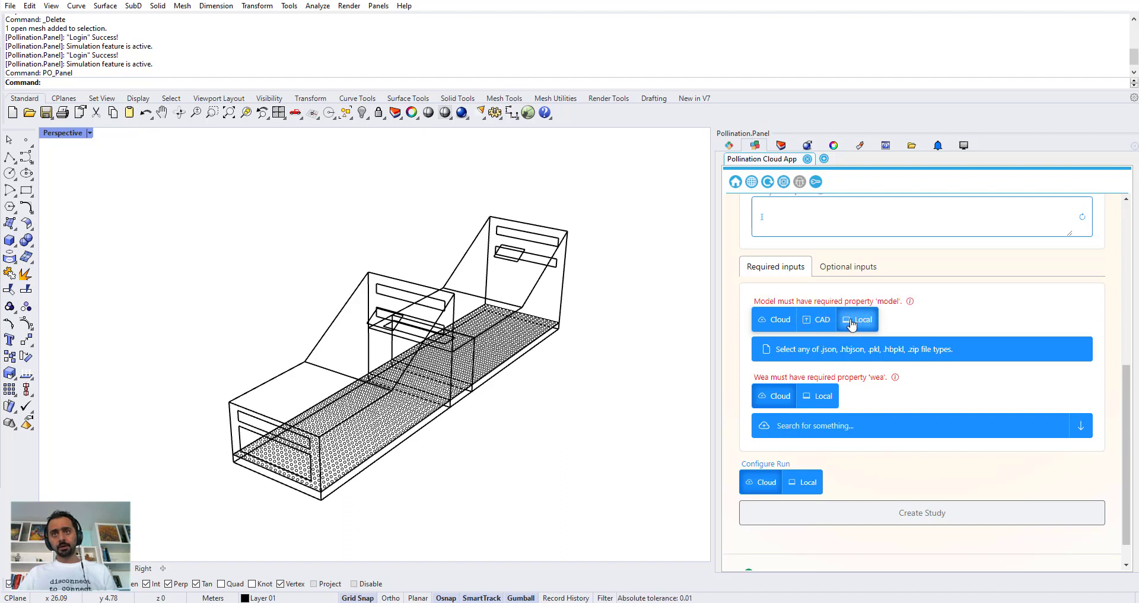
click(768, 321)
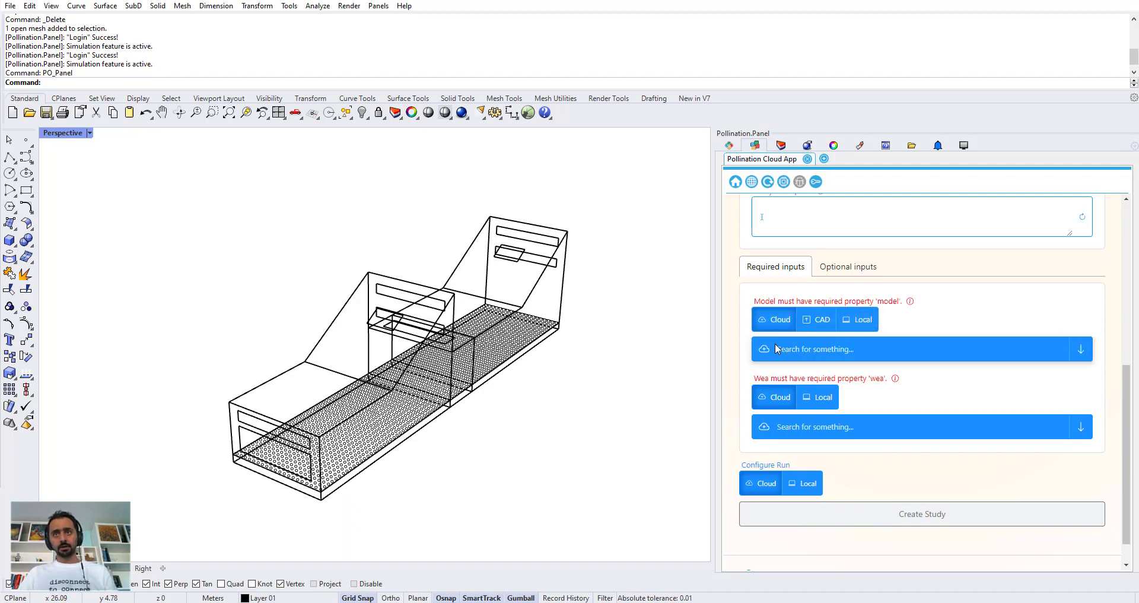
click(1044, 350)
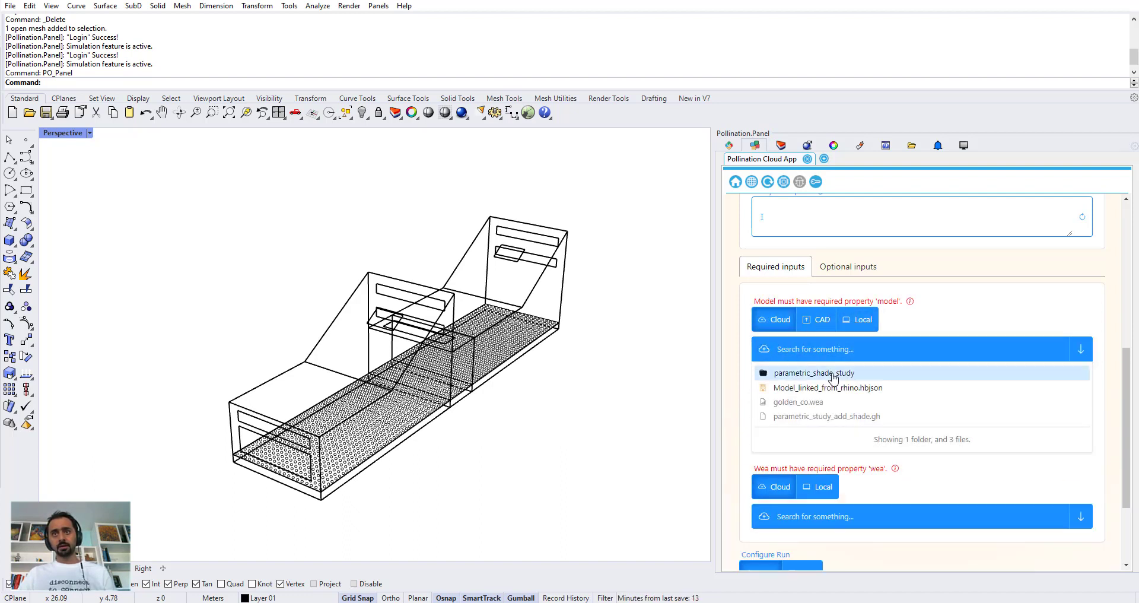
click(930, 307)
right_drag(529, 304, 580, 380)
click(826, 317)
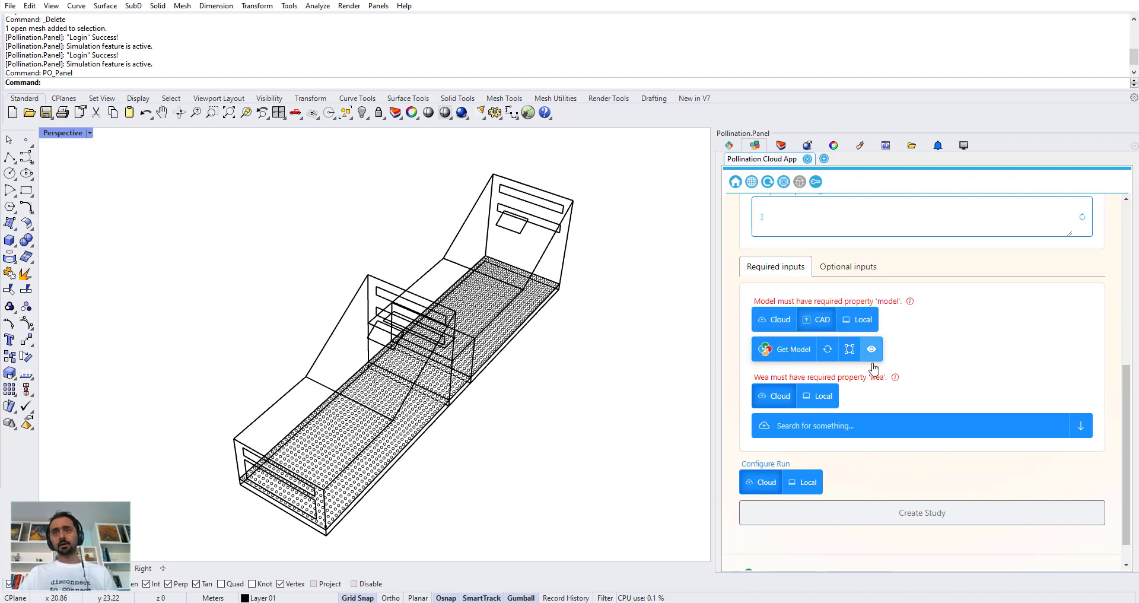
Step: Check the local file source for the wea input, and set the source back to Cloud
scroll(890, 365, down, 1)
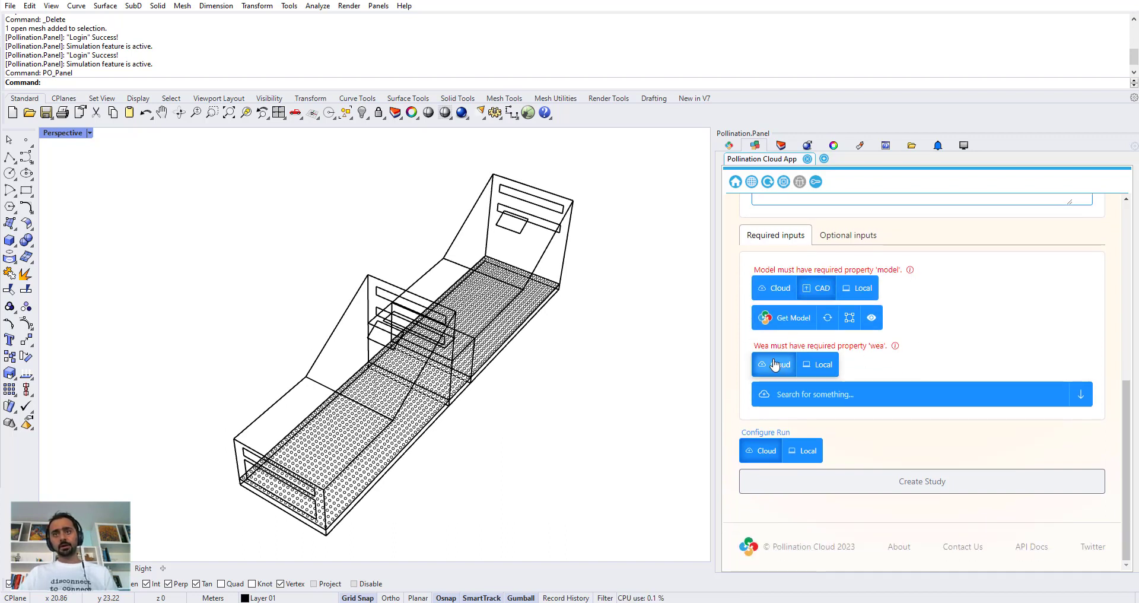
click(825, 364)
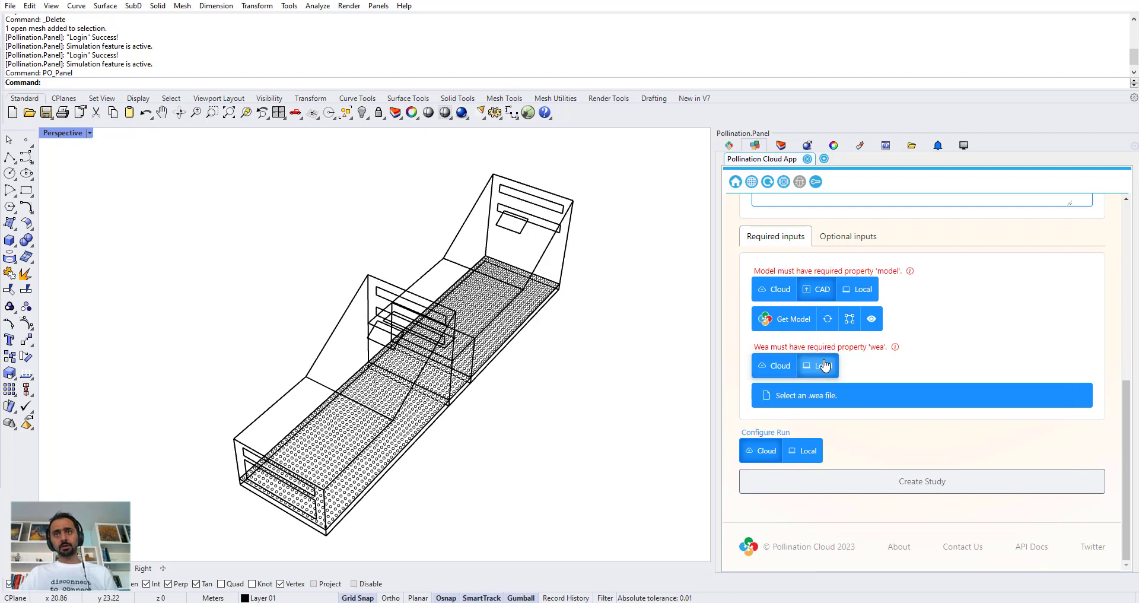
click(779, 369)
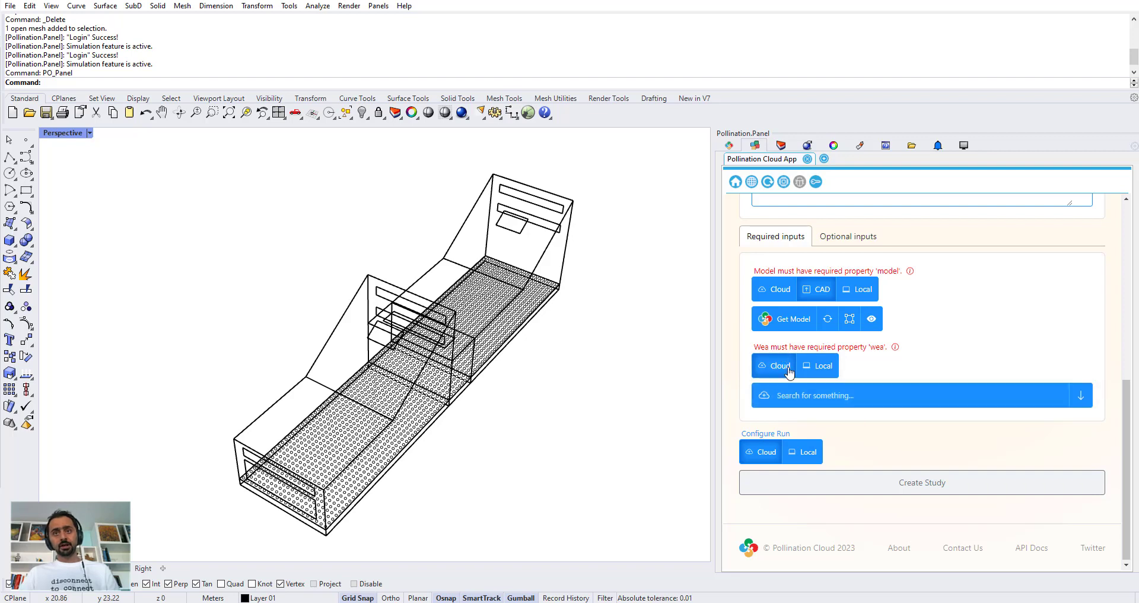
Step: Compare the cloud and local run configurations for the study, leaving the run set to Local
click(812, 455)
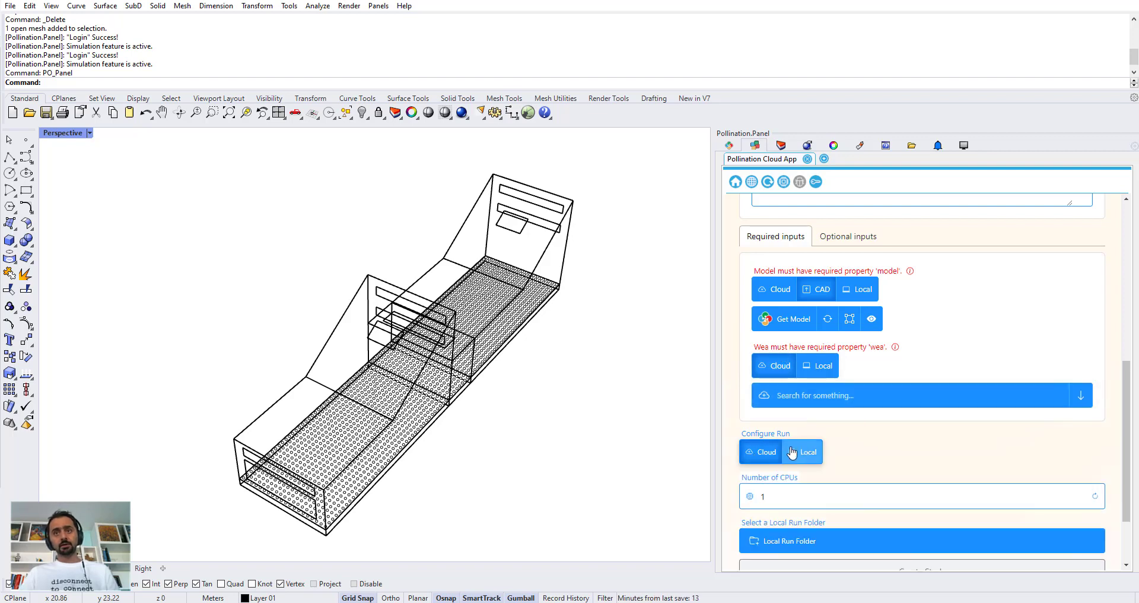
click(763, 454)
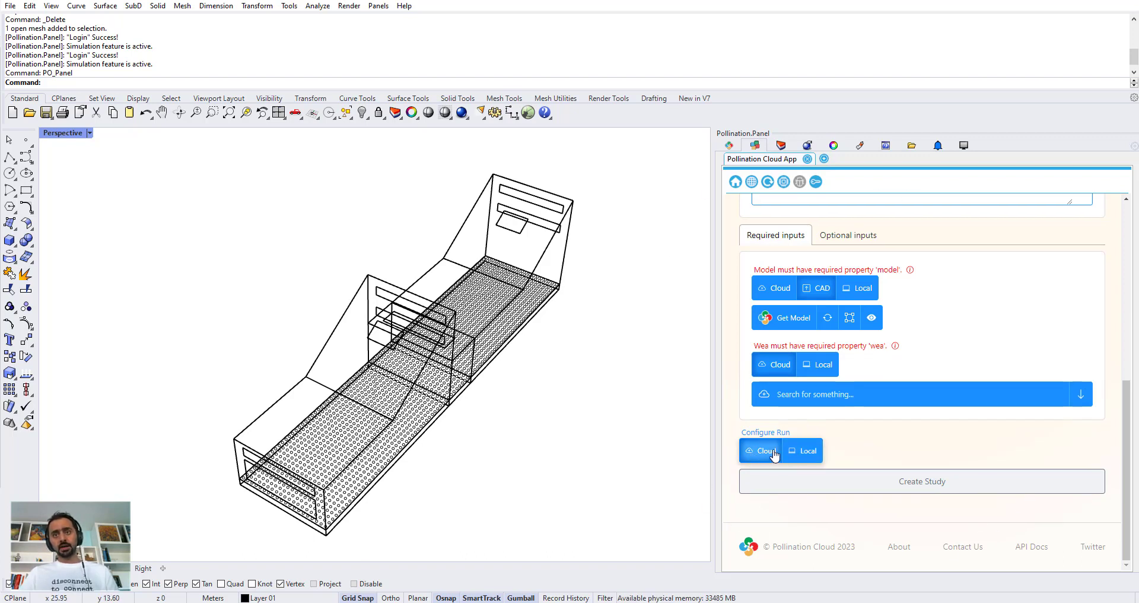
click(808, 450)
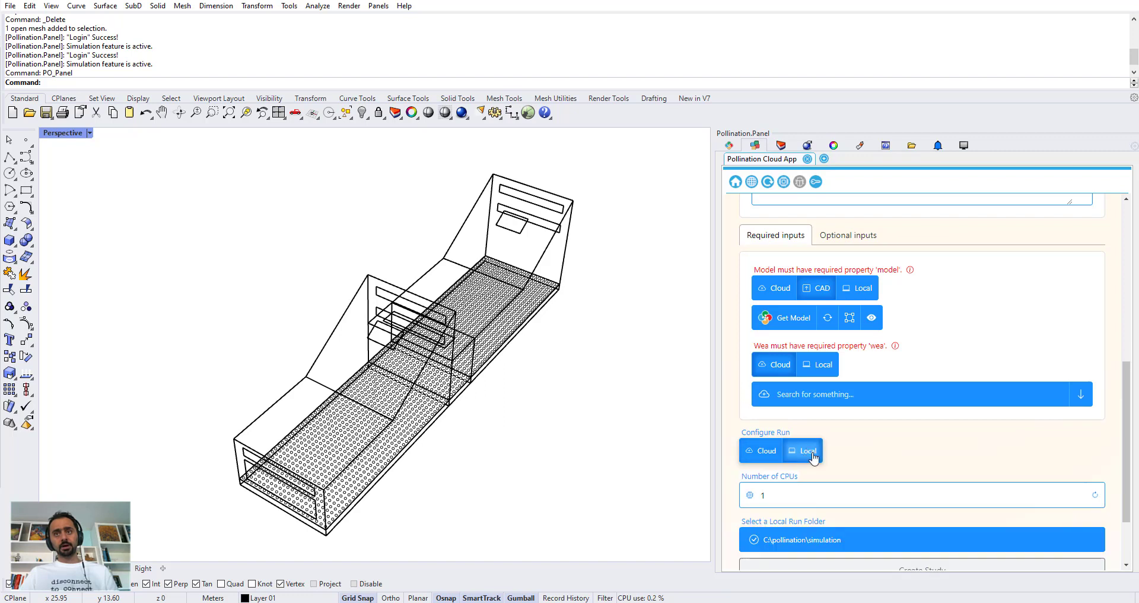
Step: Set the number of CPUs for the local run to 6
scroll(807, 439, down, 1)
drag(776, 408, 753, 408)
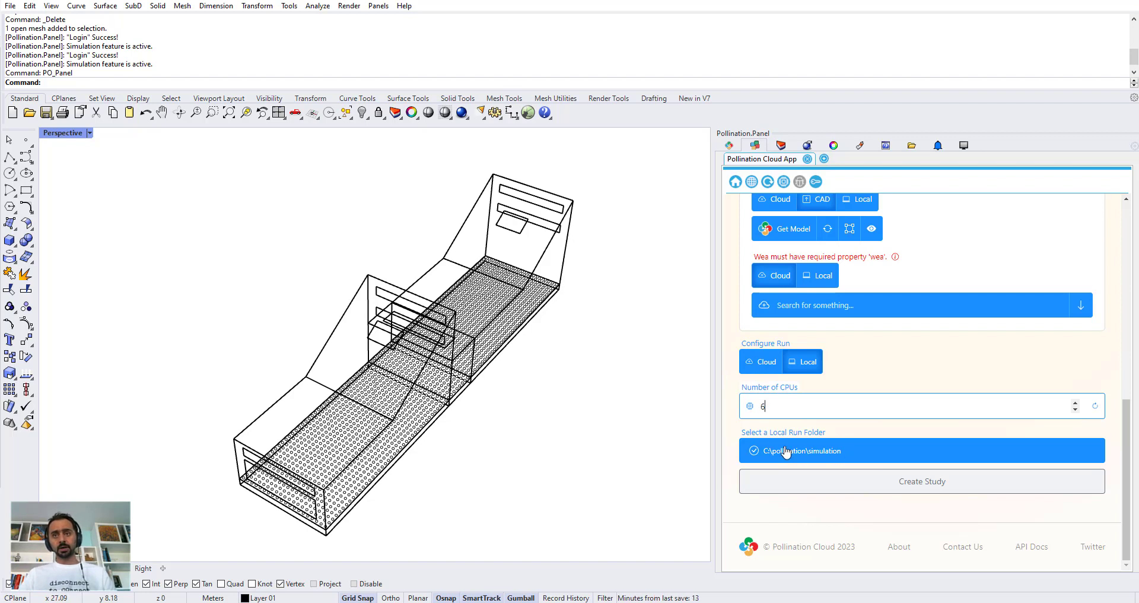
click(897, 356)
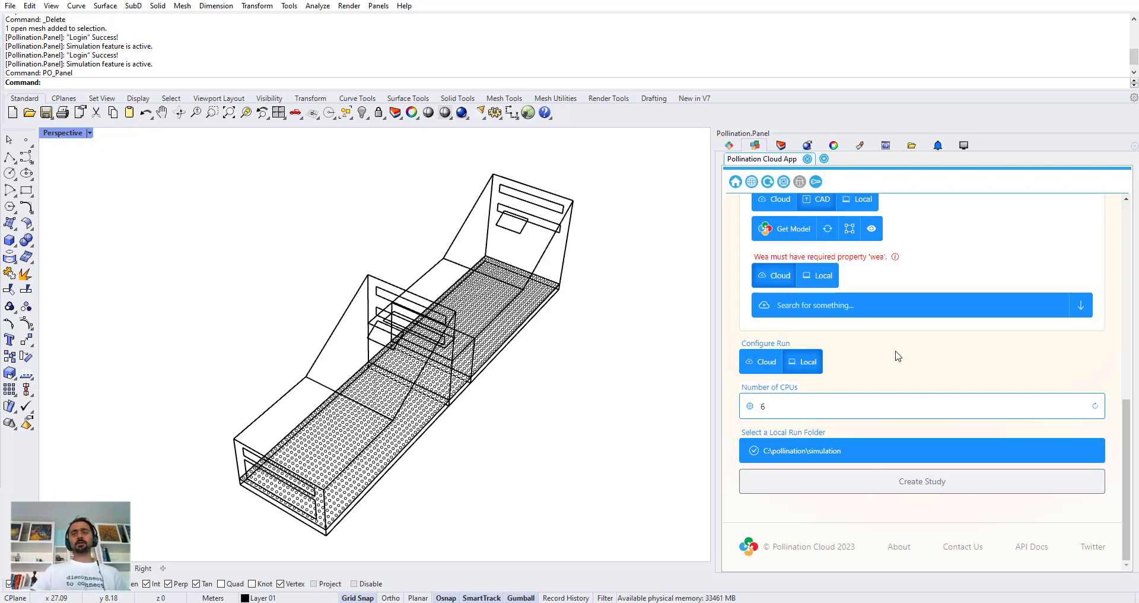
Step: Clear the chosen annual-daylight recipe and close the new study form without creating the study
scroll(913, 354, up, 10)
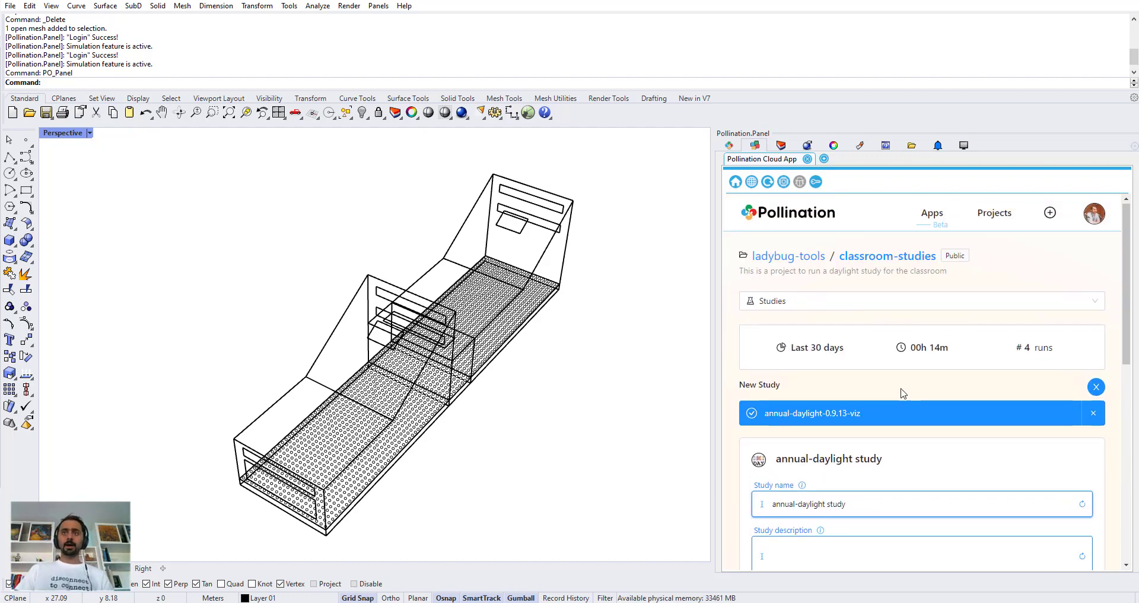
click(1093, 412)
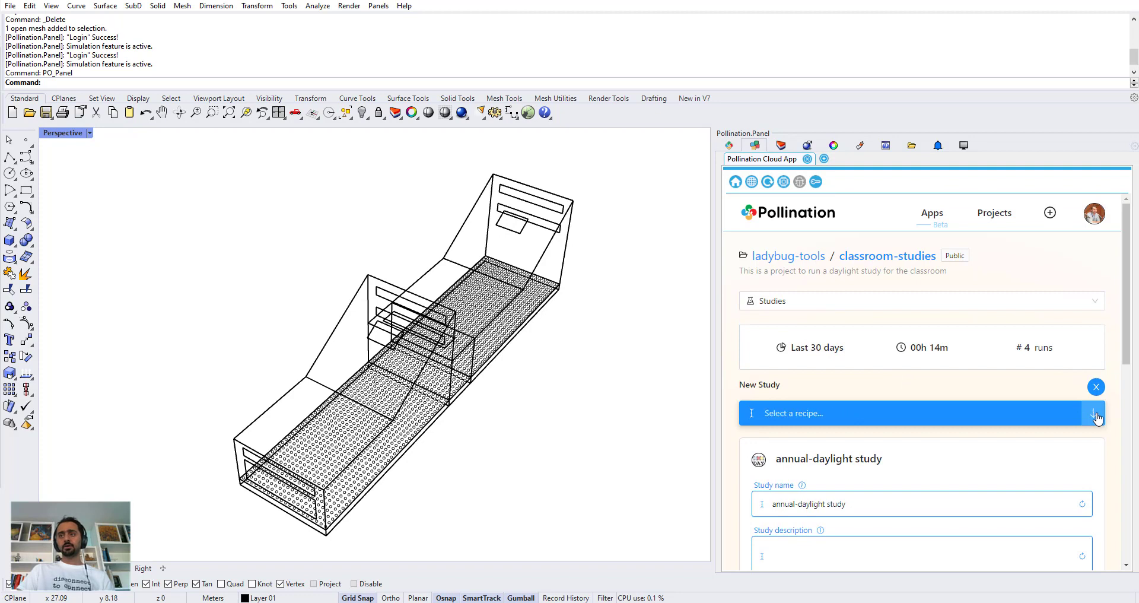
click(1095, 387)
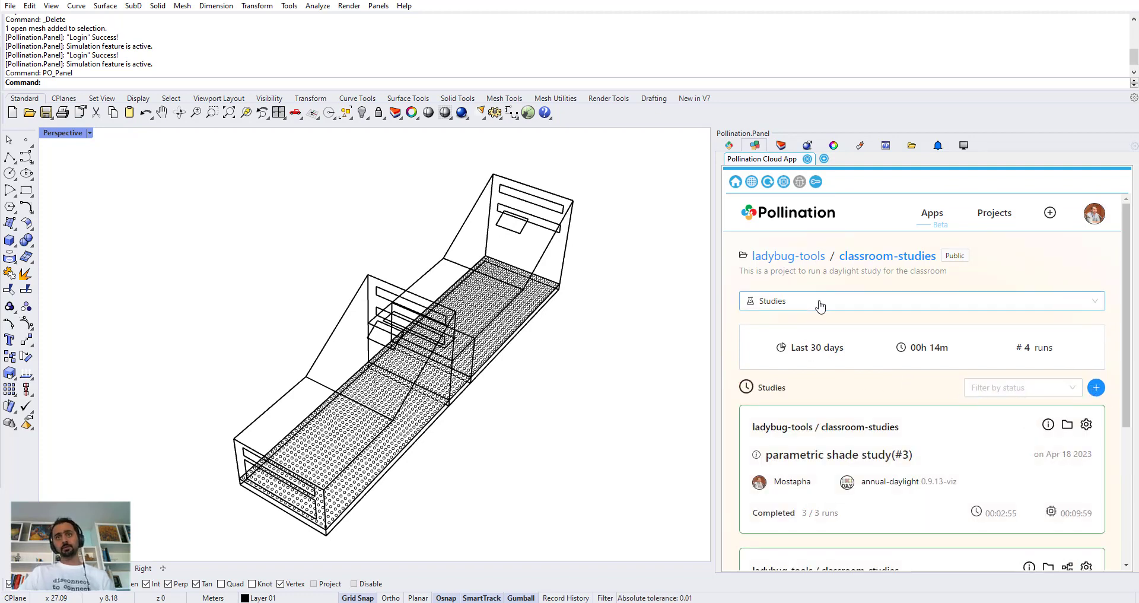
Step: Switch the classroom-studies project to its Local Studies and look over the platforms summary and the listed study
click(867, 305)
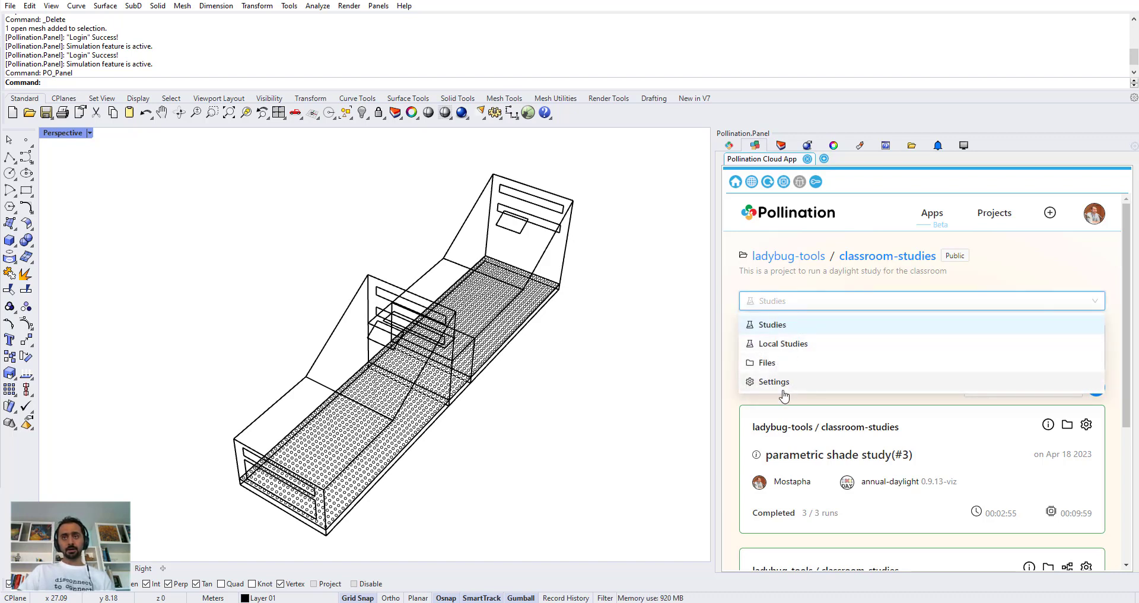
click(786, 351)
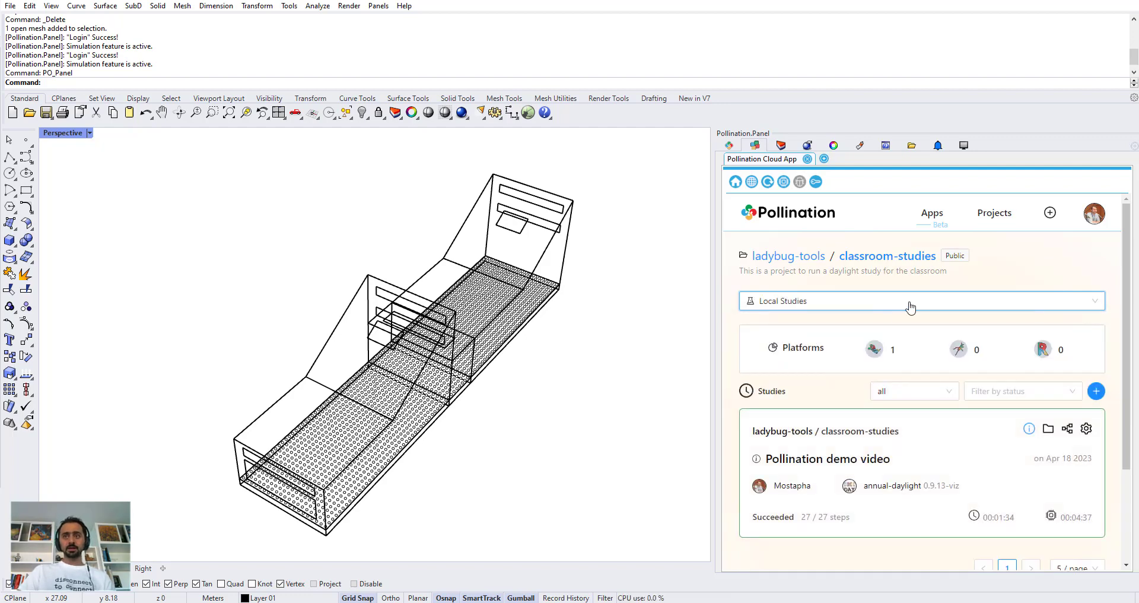
scroll(910, 305, down, 4)
scroll(913, 344, up, 2)
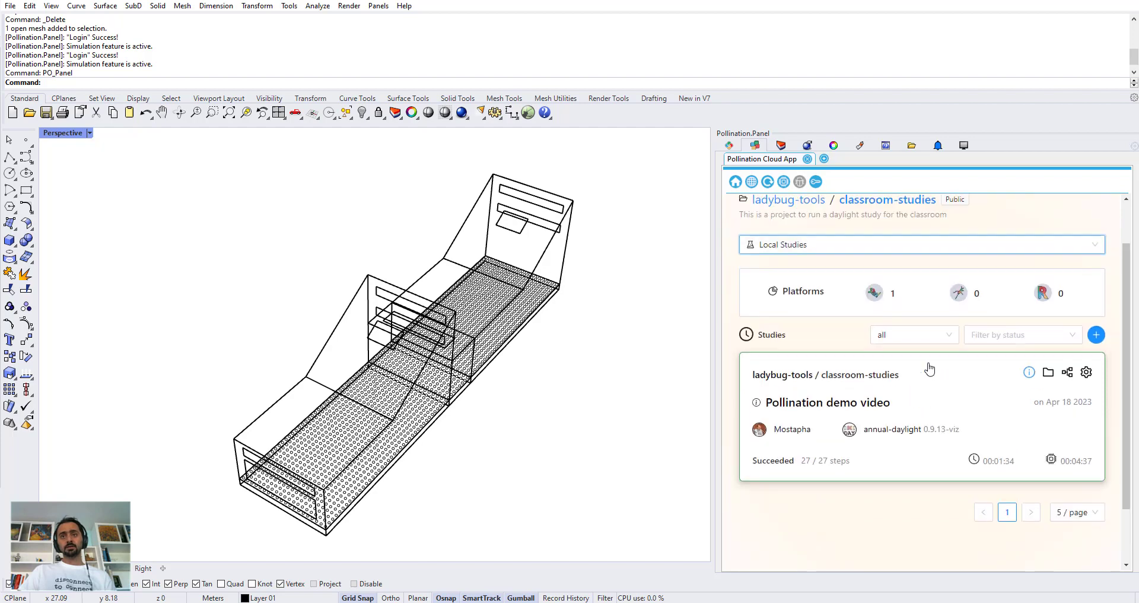
scroll(925, 371, up, 2)
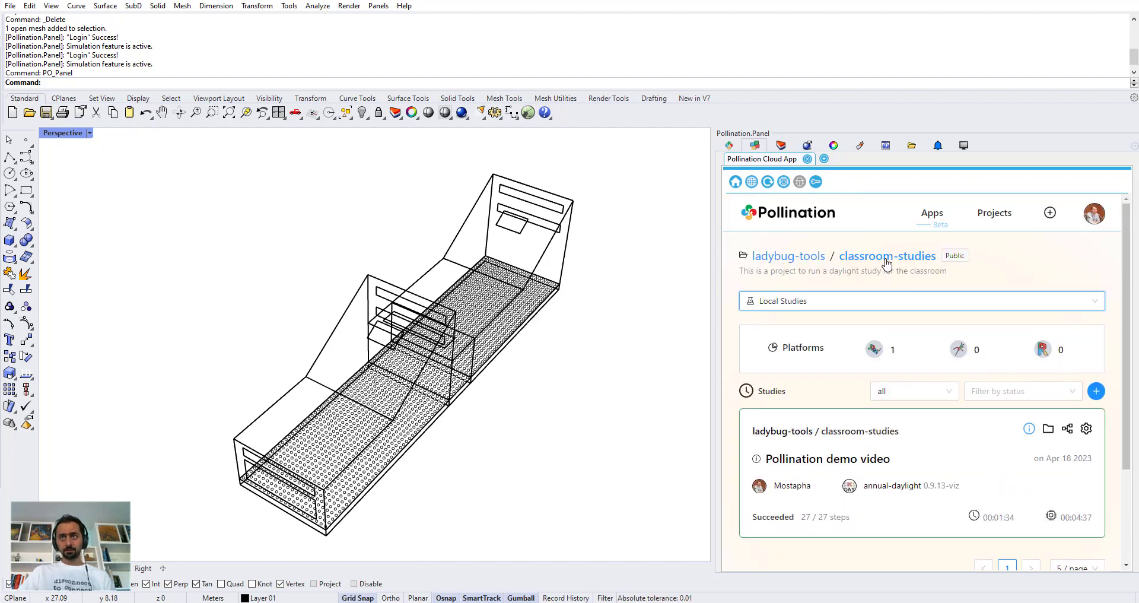
scroll(908, 380, down, 2)
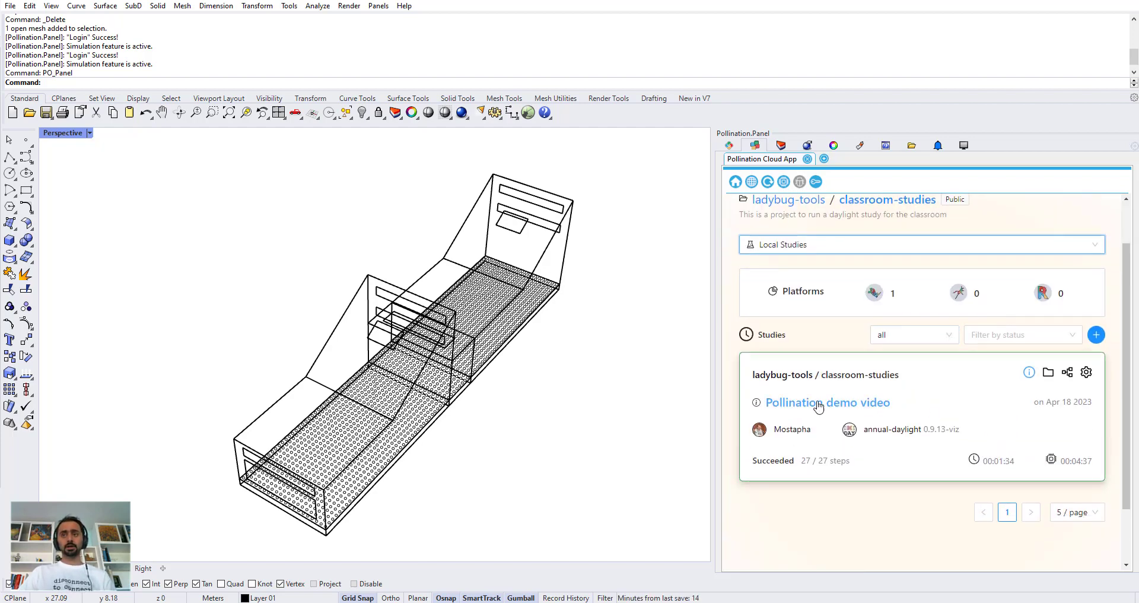
scroll(824, 407, up, 2)
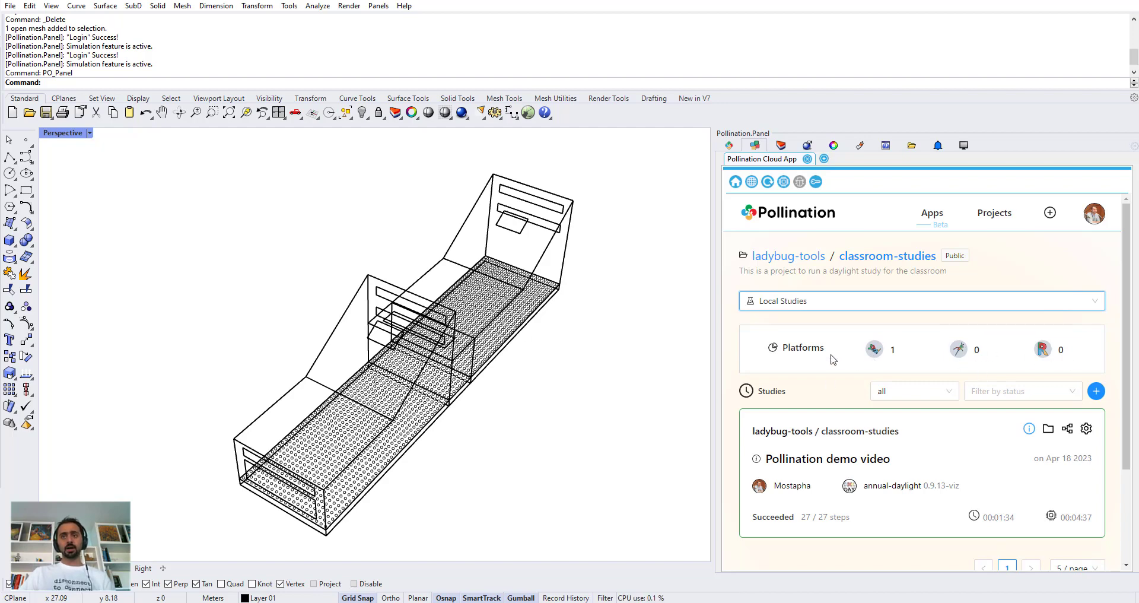
scroll(946, 440, down, 3)
scroll(941, 444, up, 3)
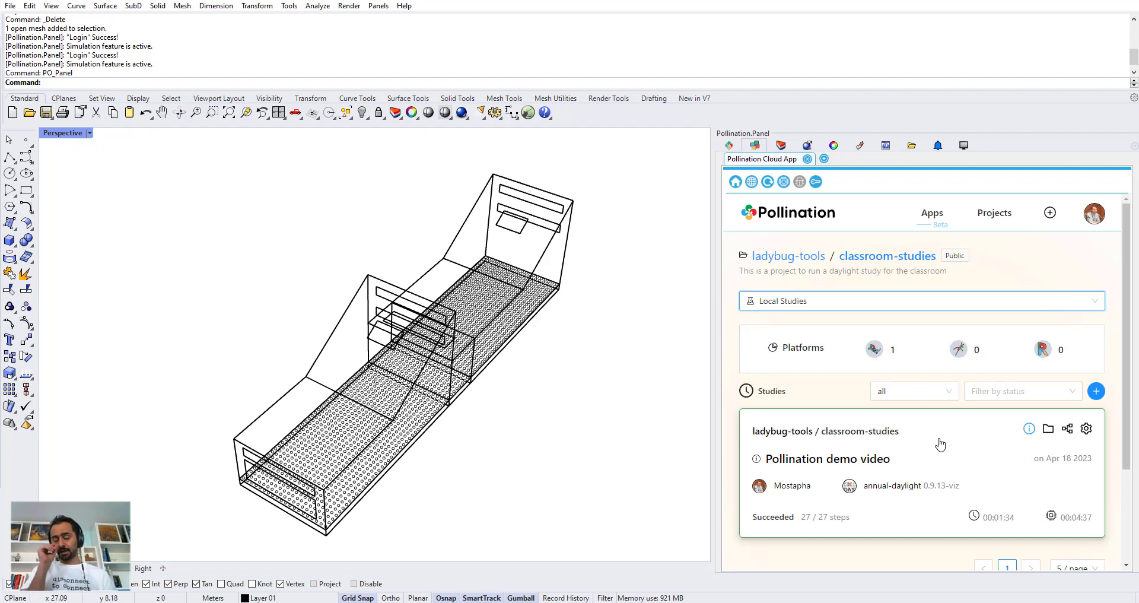
scroll(941, 444, down, 1)
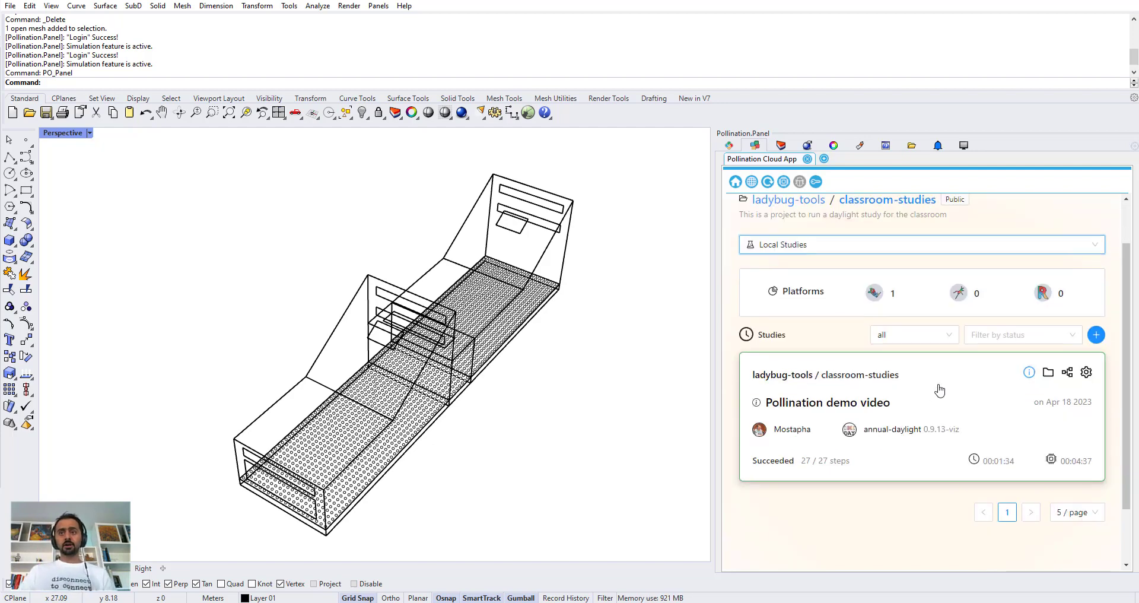
Step: Open the local study Pollination demo video, read its description, and collapse the description again
click(939, 390)
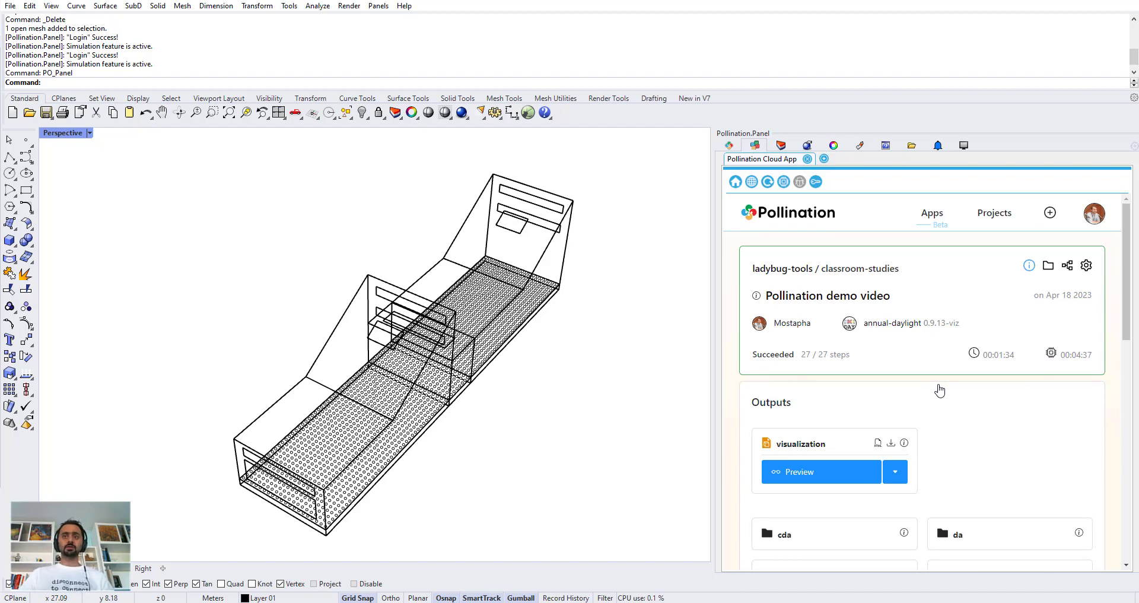
scroll(943, 395, down, 1)
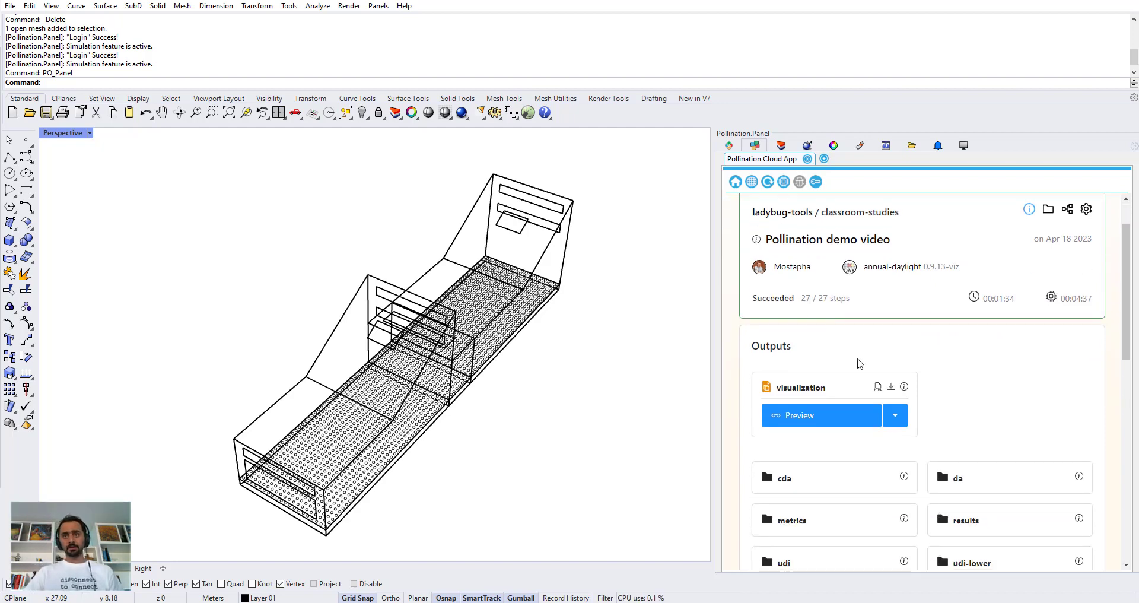
scroll(984, 364, up, 1)
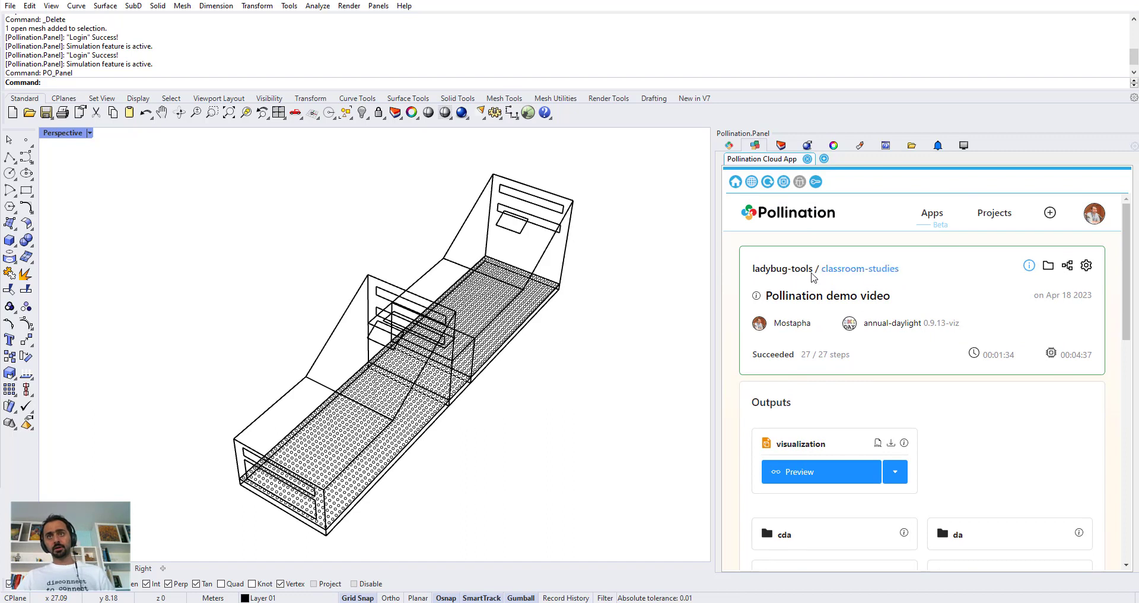
click(756, 299)
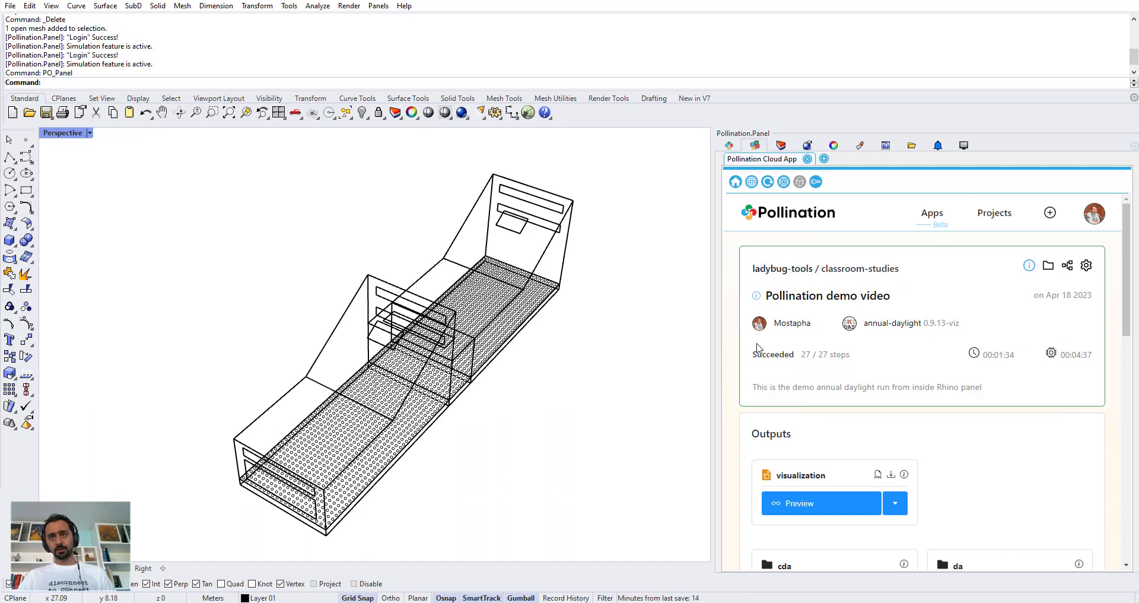
click(757, 295)
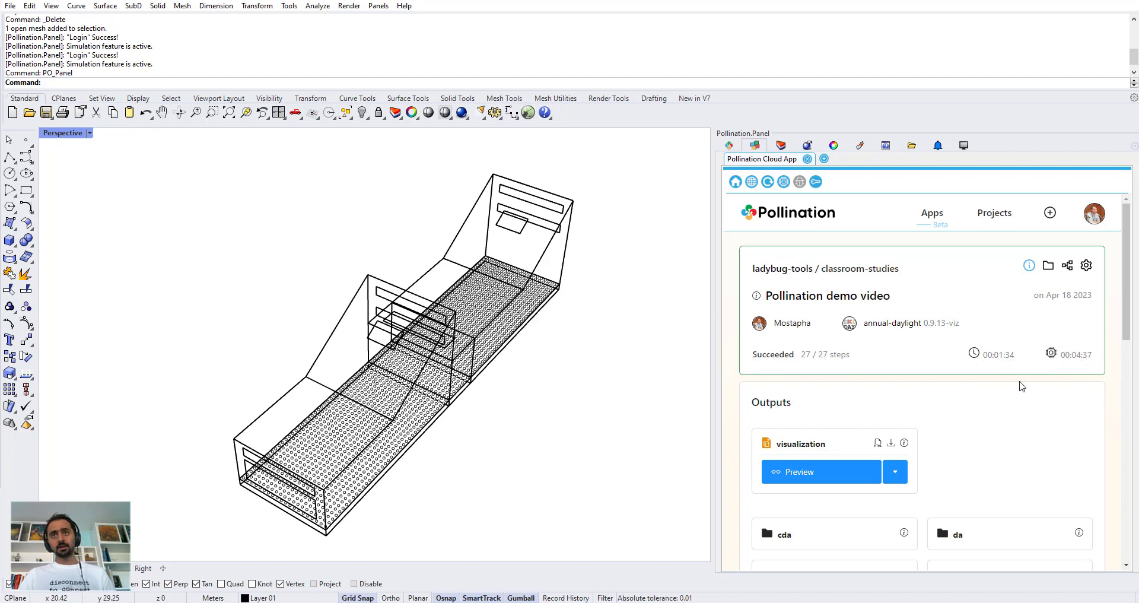
Step: Examine the outputs and inputs of the Pollination demo video study, ending at the outputs
scroll(1018, 387, down, 3)
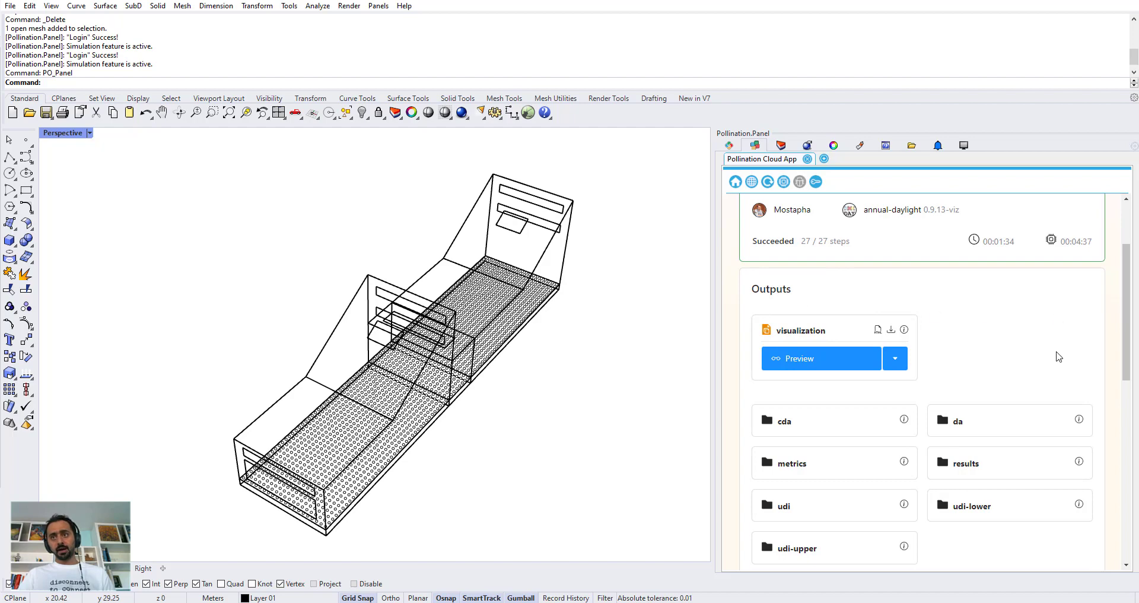
scroll(1059, 370, down, 6)
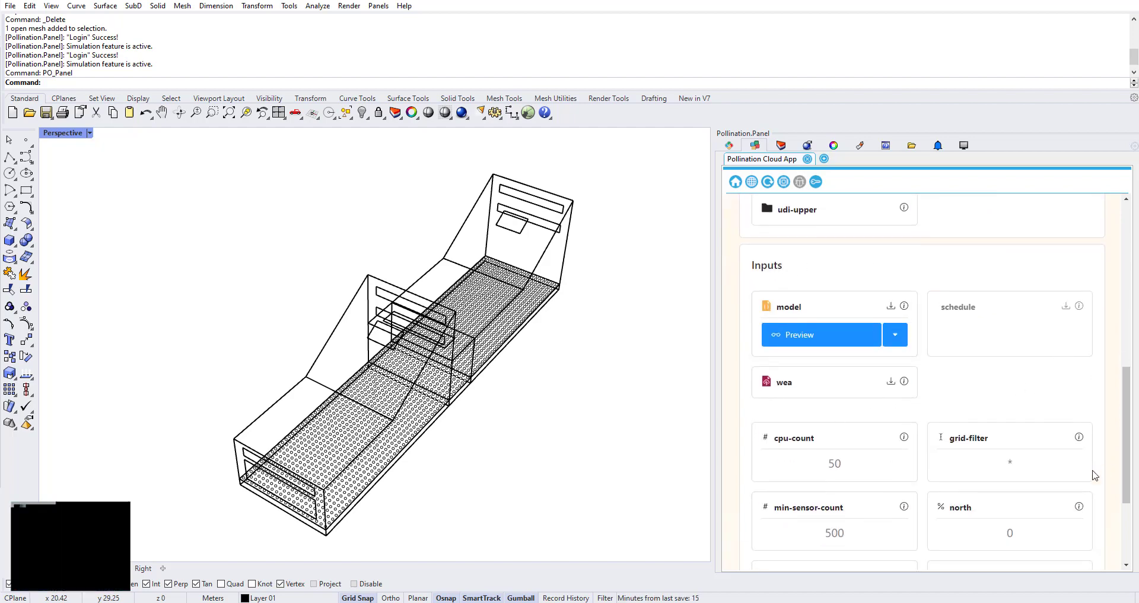
scroll(1094, 476, down, 3)
scroll(1036, 468, up, 10)
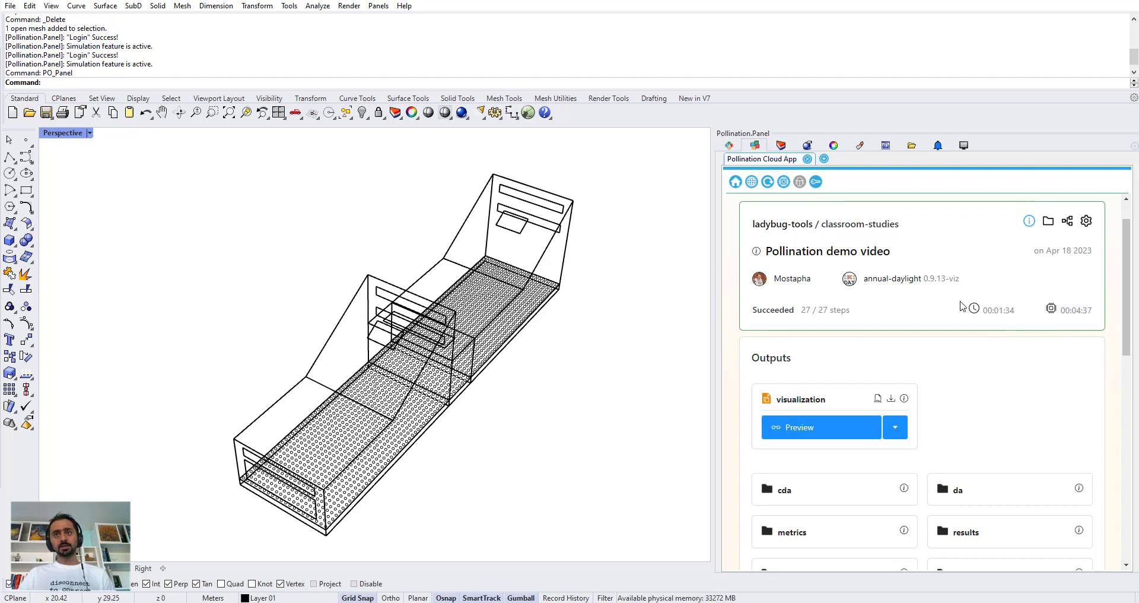
scroll(960, 311, down, 1)
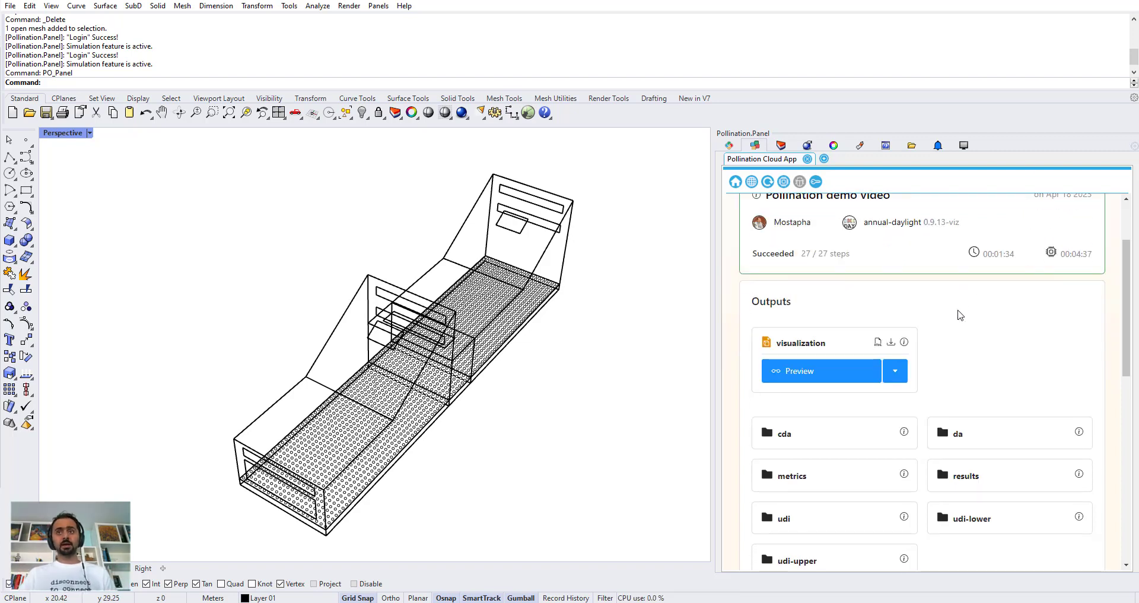
scroll(918, 324, down, 1)
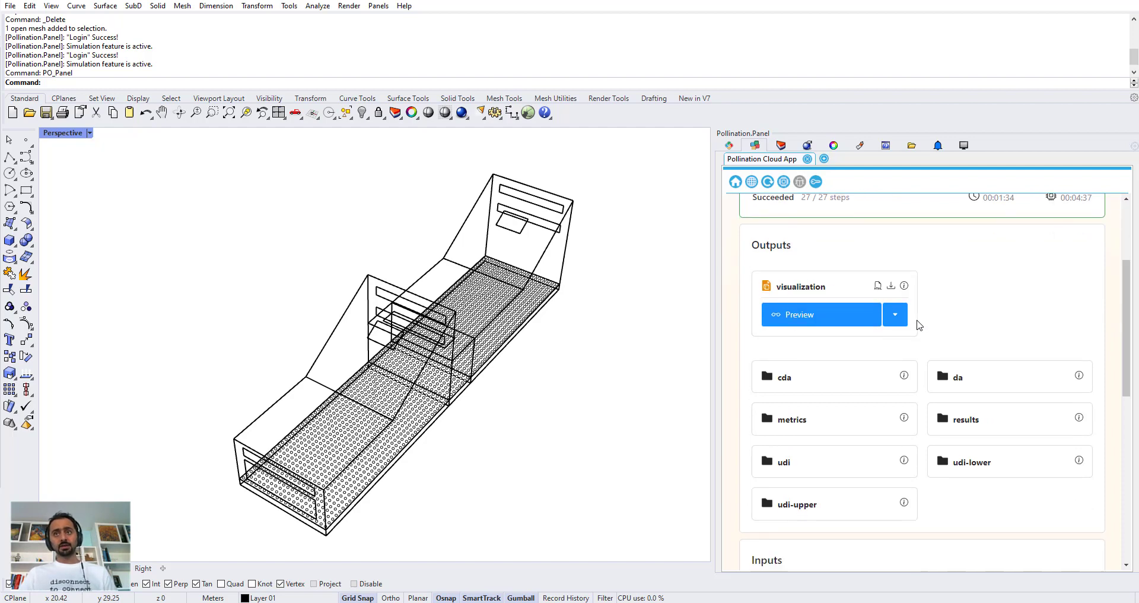
Step: Preview the study's visualization output on the classroom model in the Perspective viewport
click(895, 314)
click(808, 315)
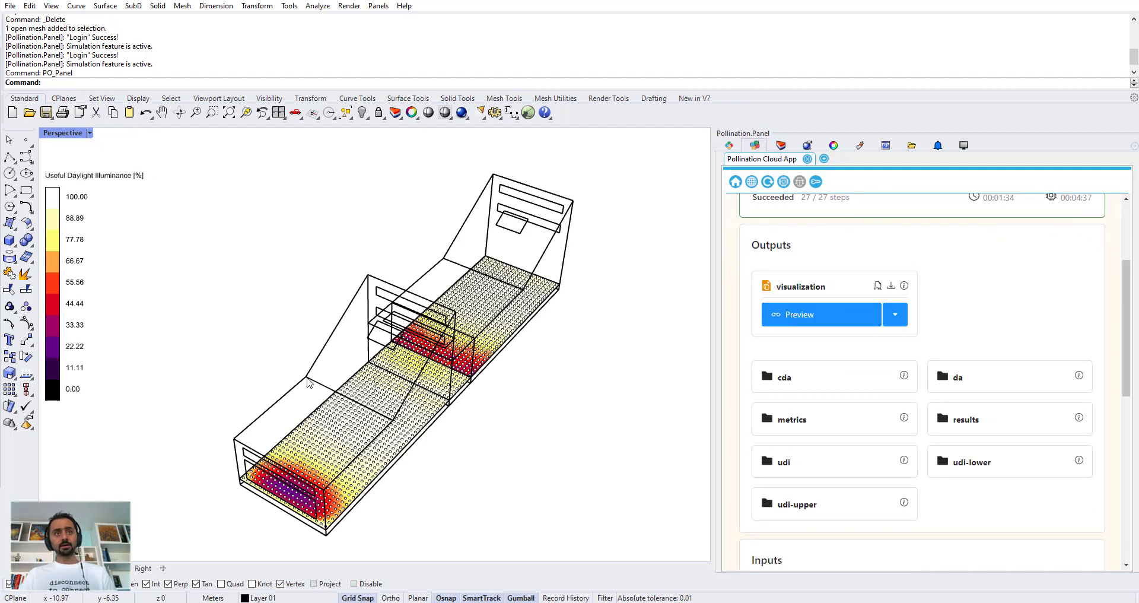
mouse_move(478, 432)
right_down()
mouse_move(496, 394)
mouse_move(483, 417)
right_up()
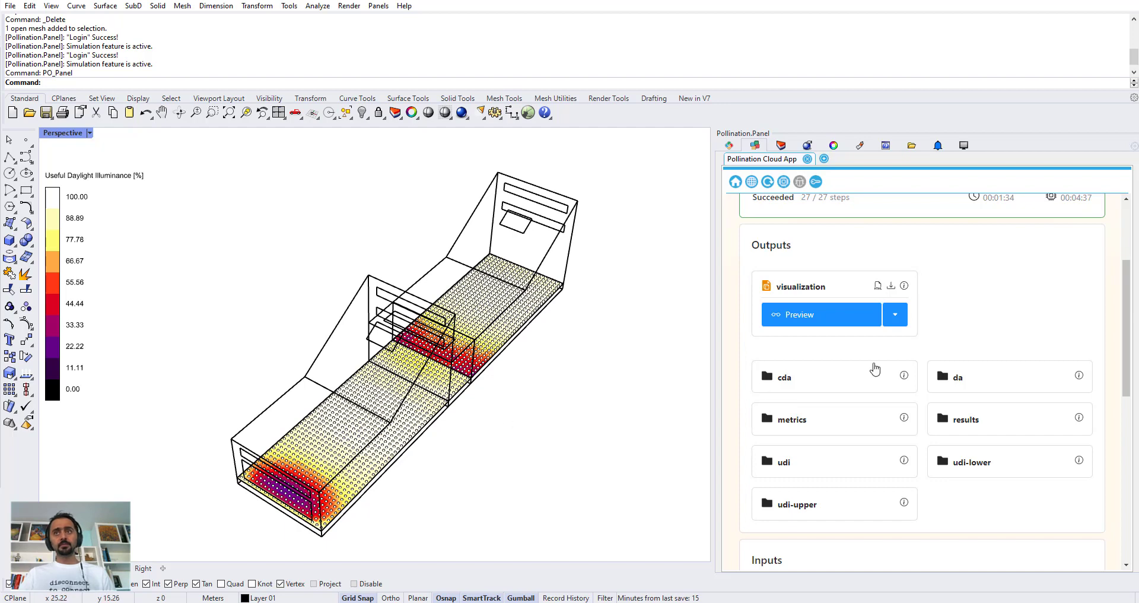
scroll(875, 369, up, 1)
Step: Replace the viewport preview with the visualization output in the embedded viewer, and widen the Pollination panel
click(820, 371)
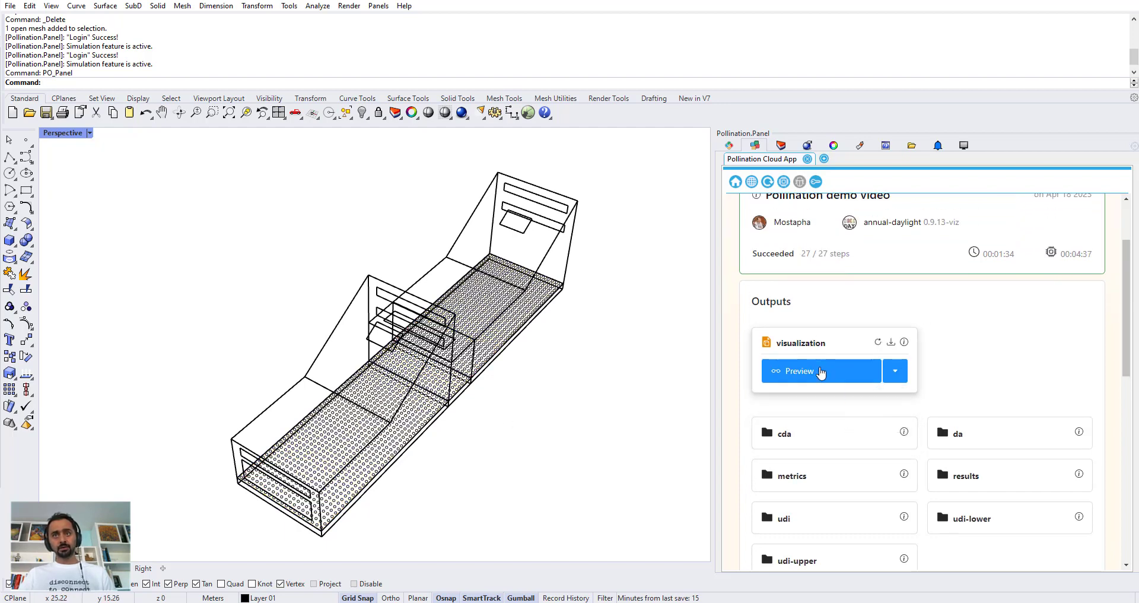
click(843, 336)
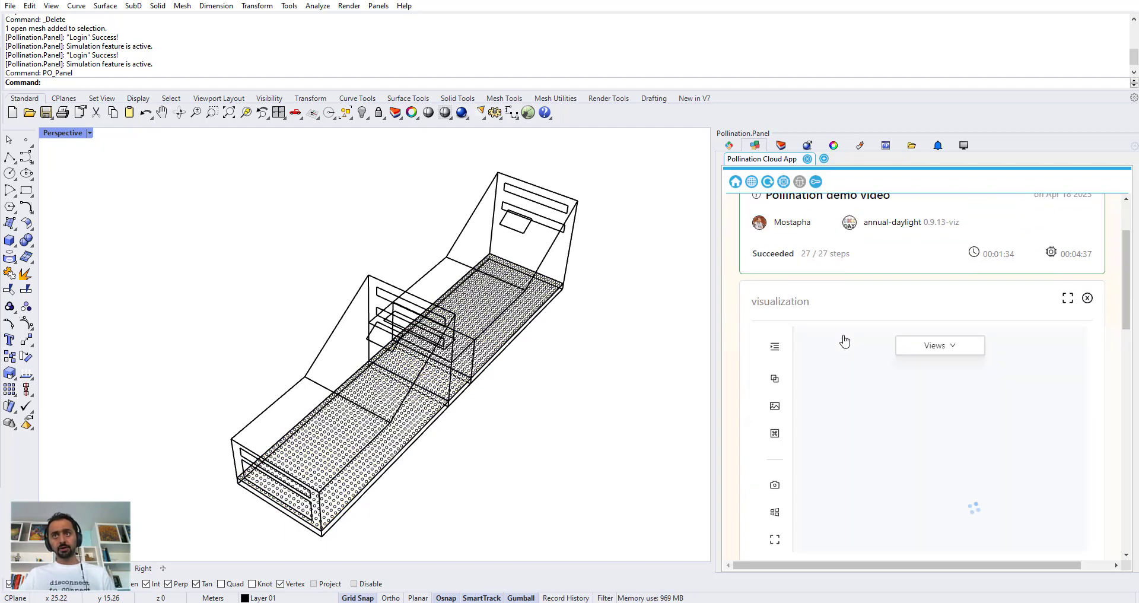
drag(892, 443, 627, 359)
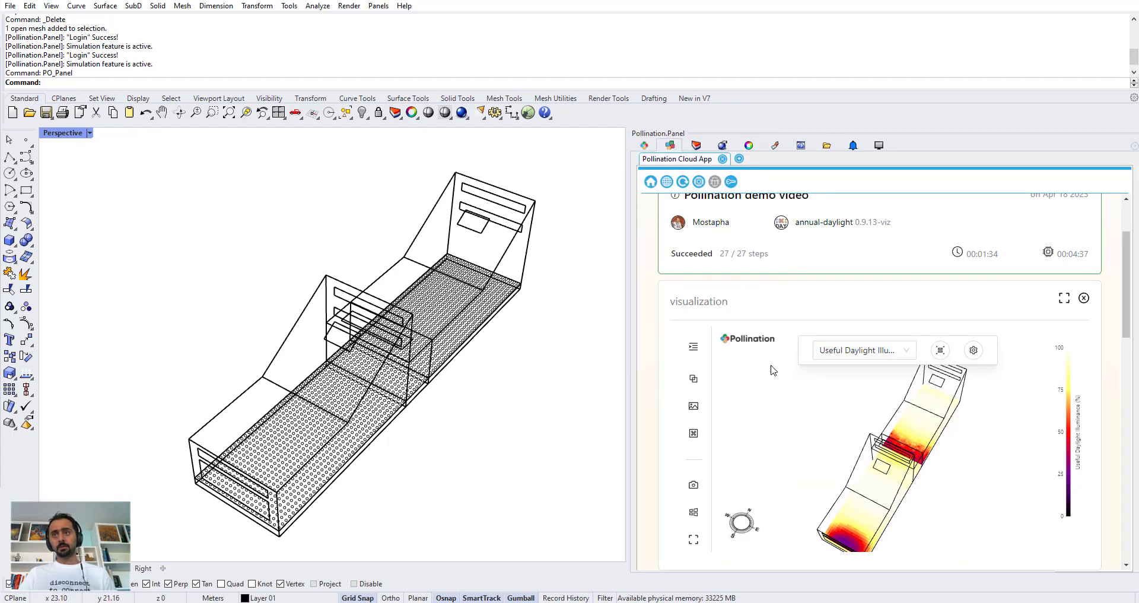
scroll(1102, 332, down, 1)
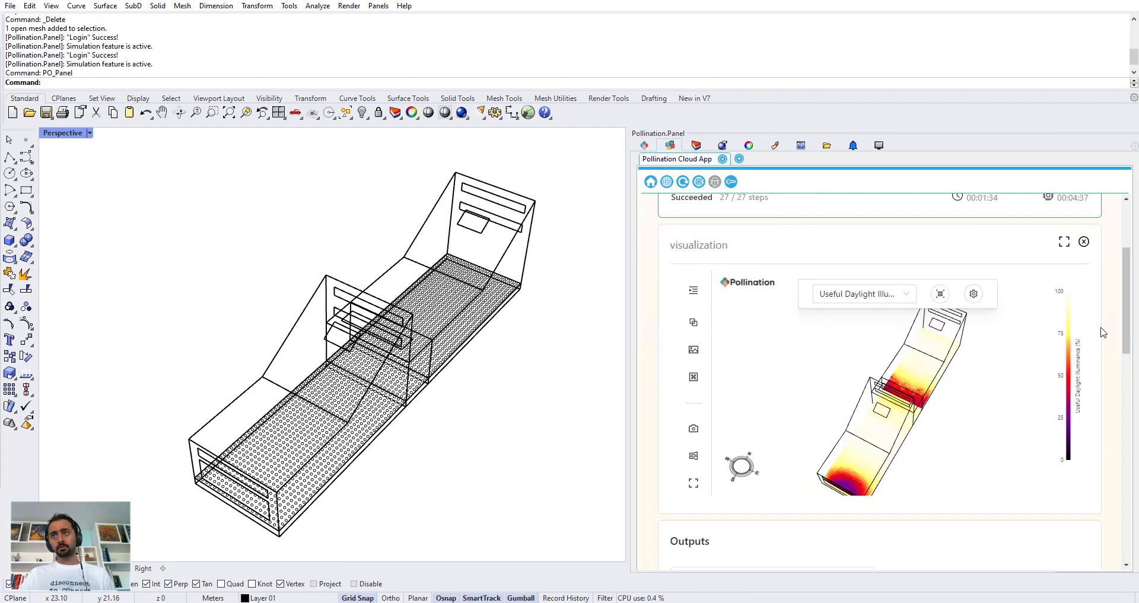
Step: Inspect the visualization in full-screen view with the classroom orbited, and return to the normal view
click(1064, 244)
drag(904, 391, 839, 351)
click(868, 222)
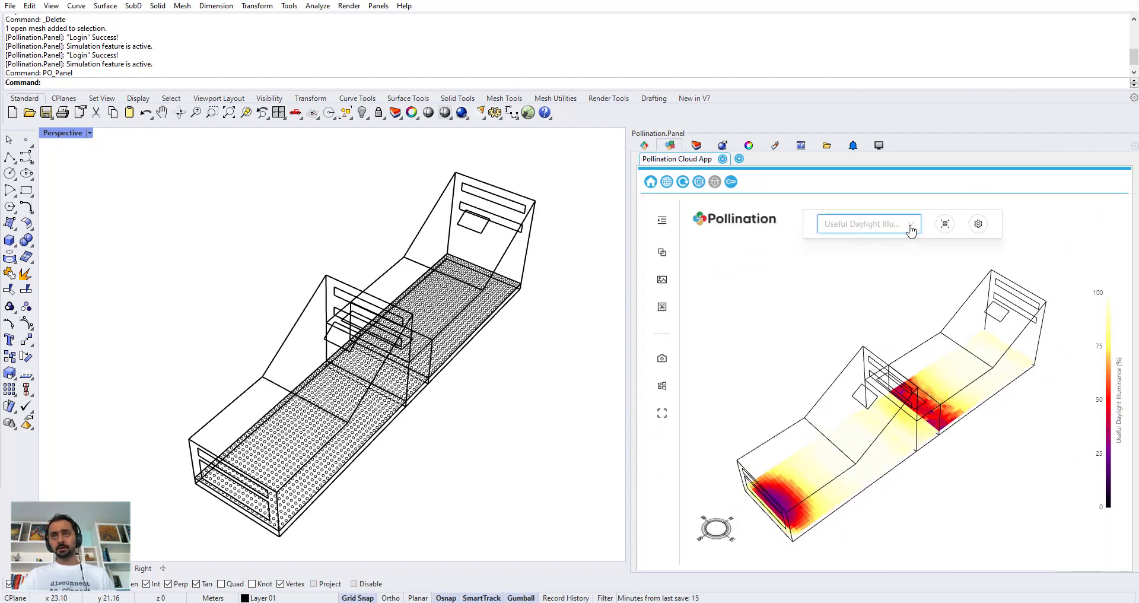
click(879, 283)
key(Escape)
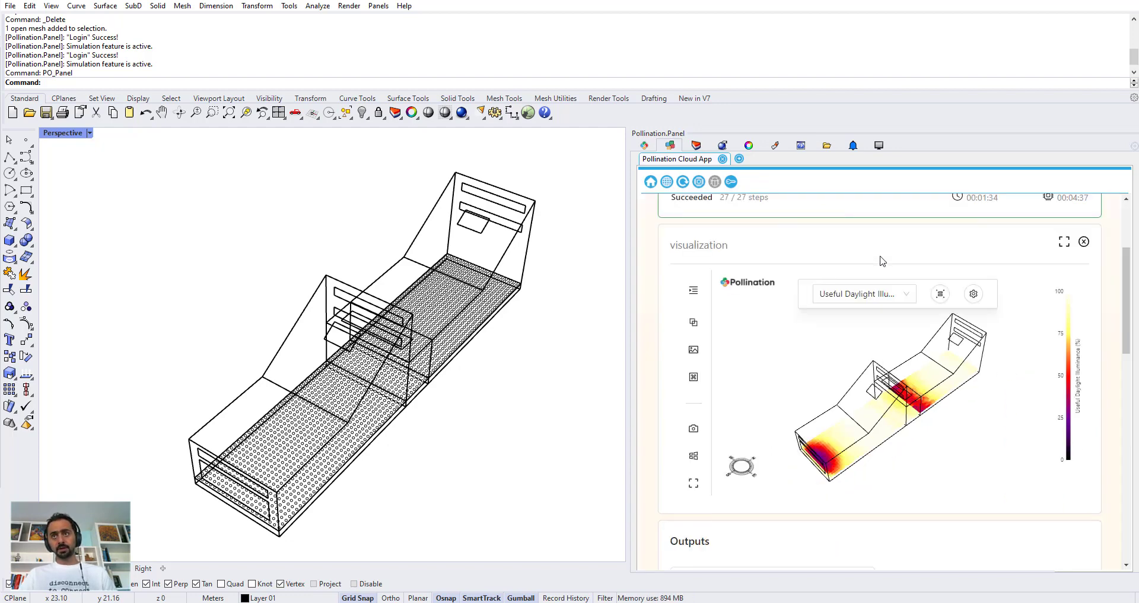
Step: Show the Daylight Autonomy and Useful Daylight Illuminance Lower datasets in the visualization, and close the viewer
click(908, 295)
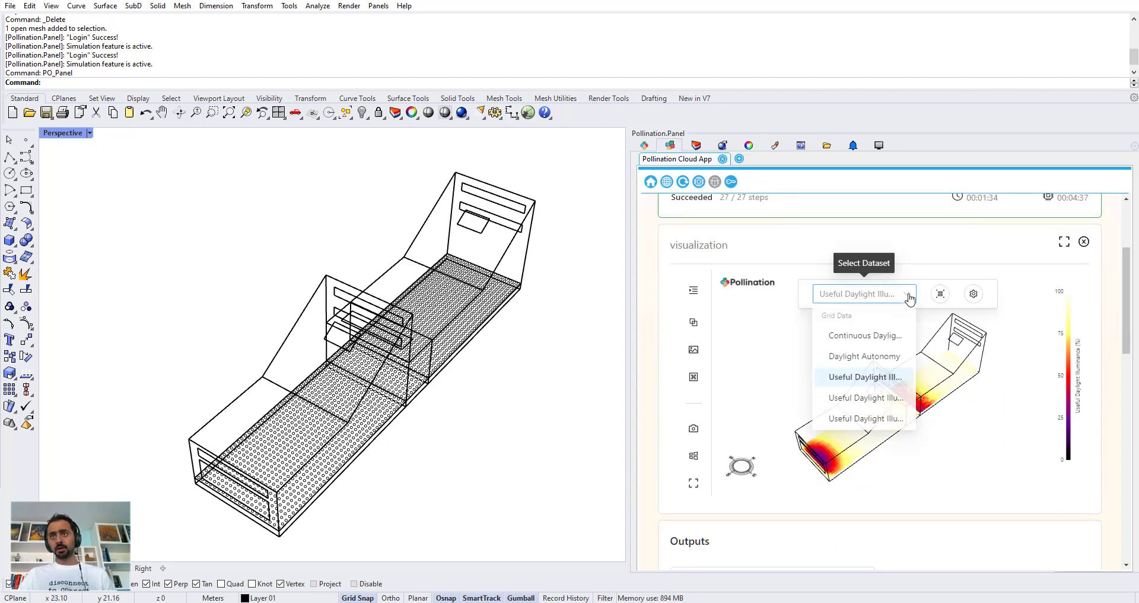
click(878, 357)
click(900, 295)
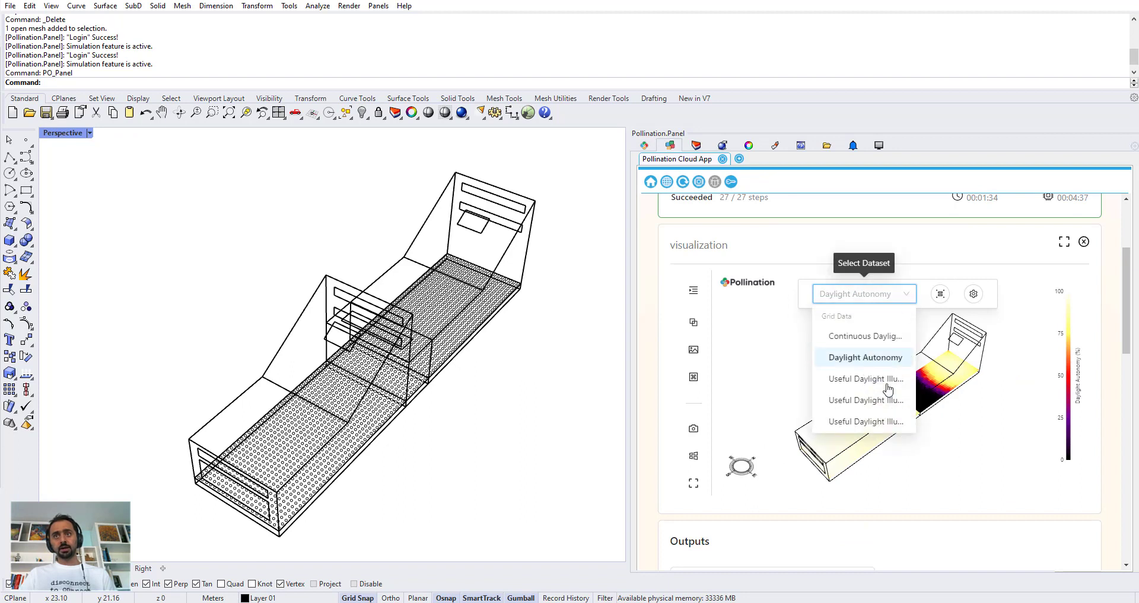
click(872, 402)
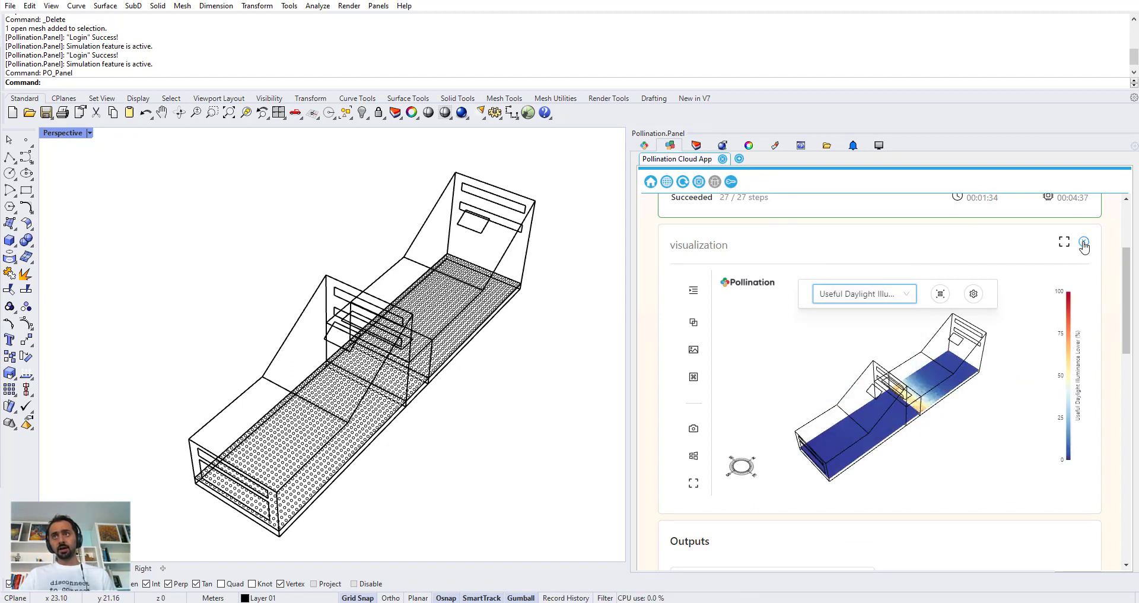
click(1083, 241)
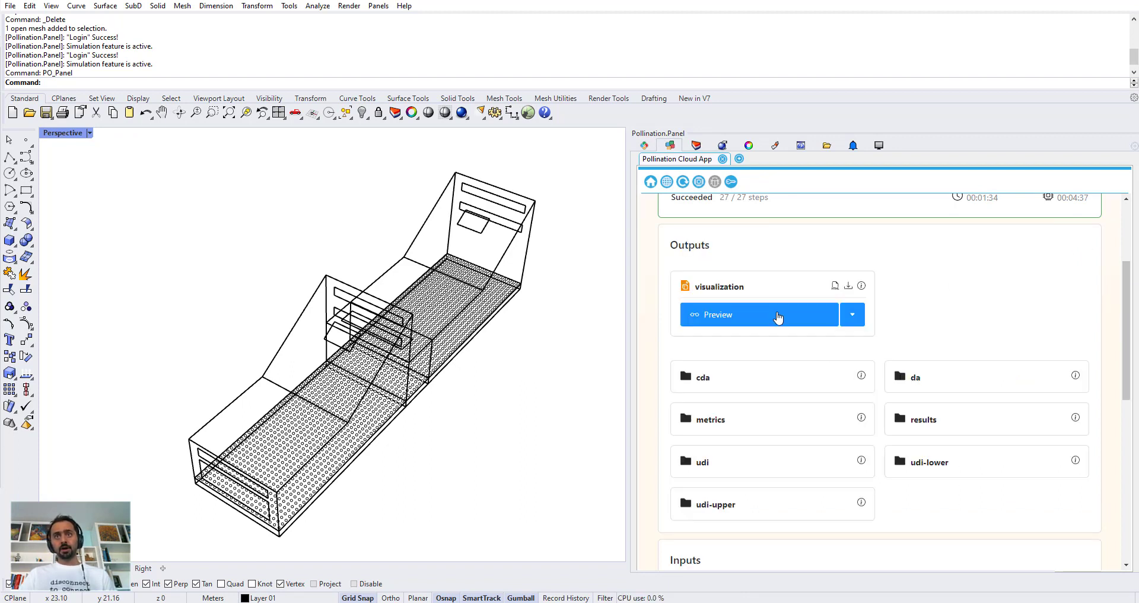
Step: Preview the visualization output on the classroom model in the Perspective viewport, and clear the preview
click(720, 315)
right_drag(500, 386, 507, 397)
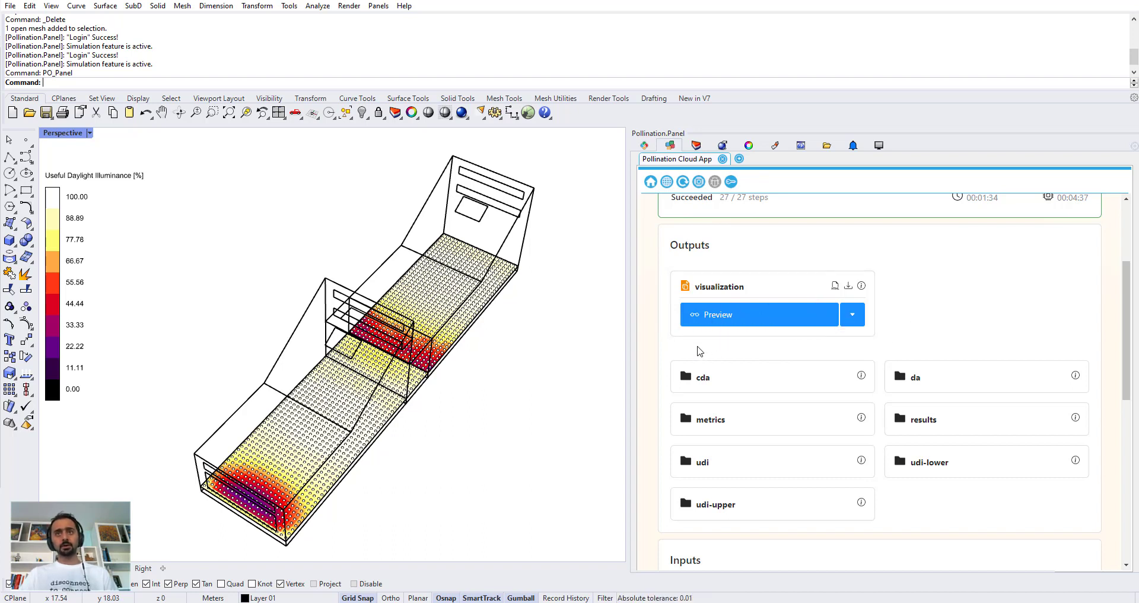
click(730, 317)
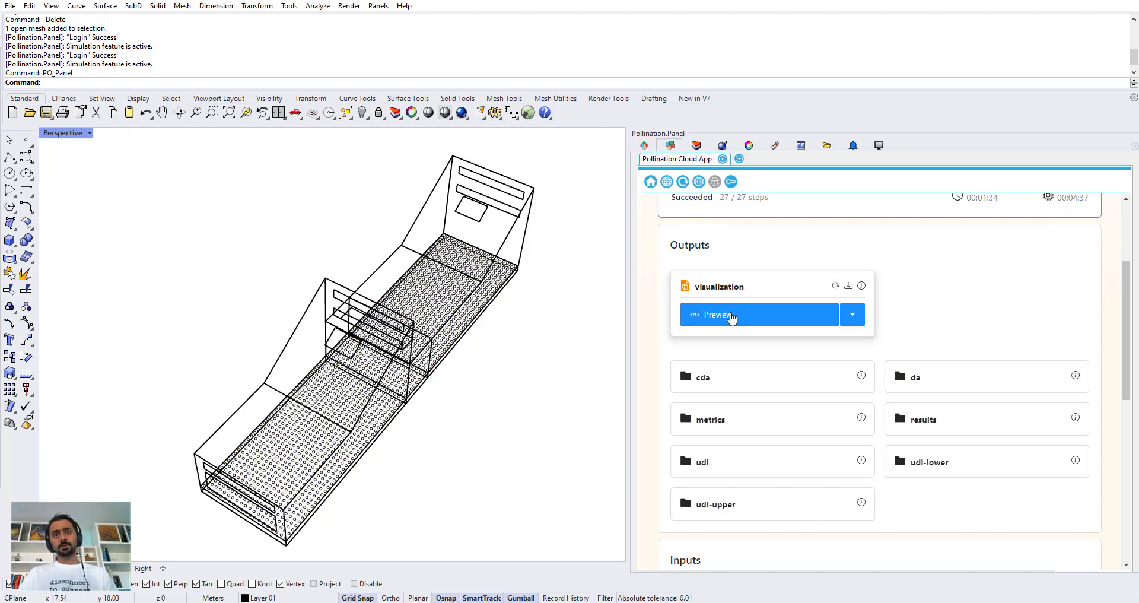
Step: Switch the visualization output's action from Preview to Add, and add the results to the Rhino model
mouse_move(853, 314)
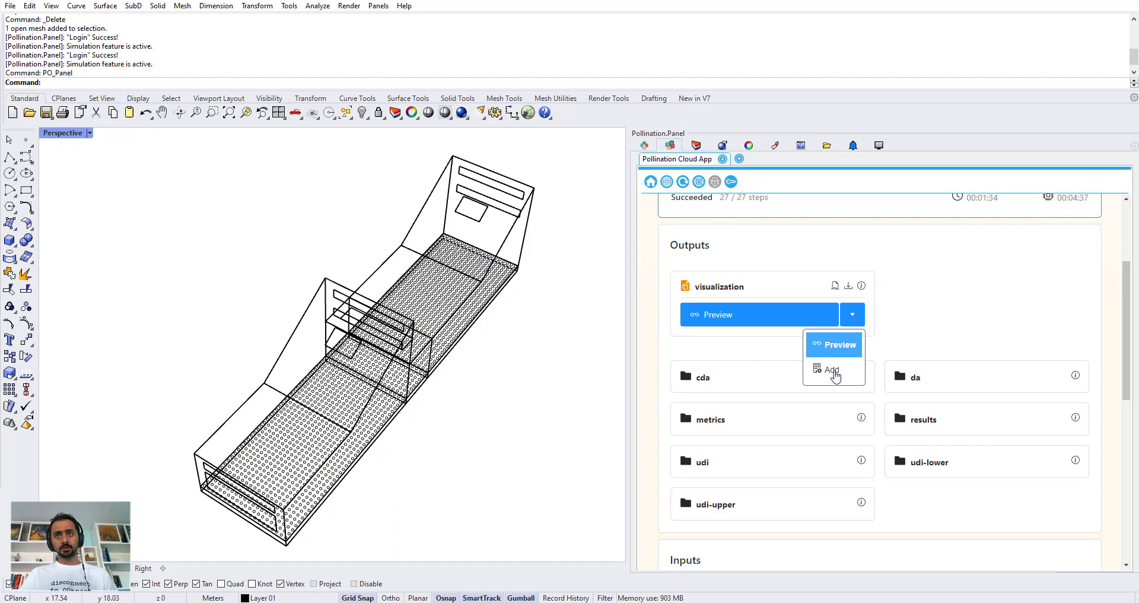
click(834, 372)
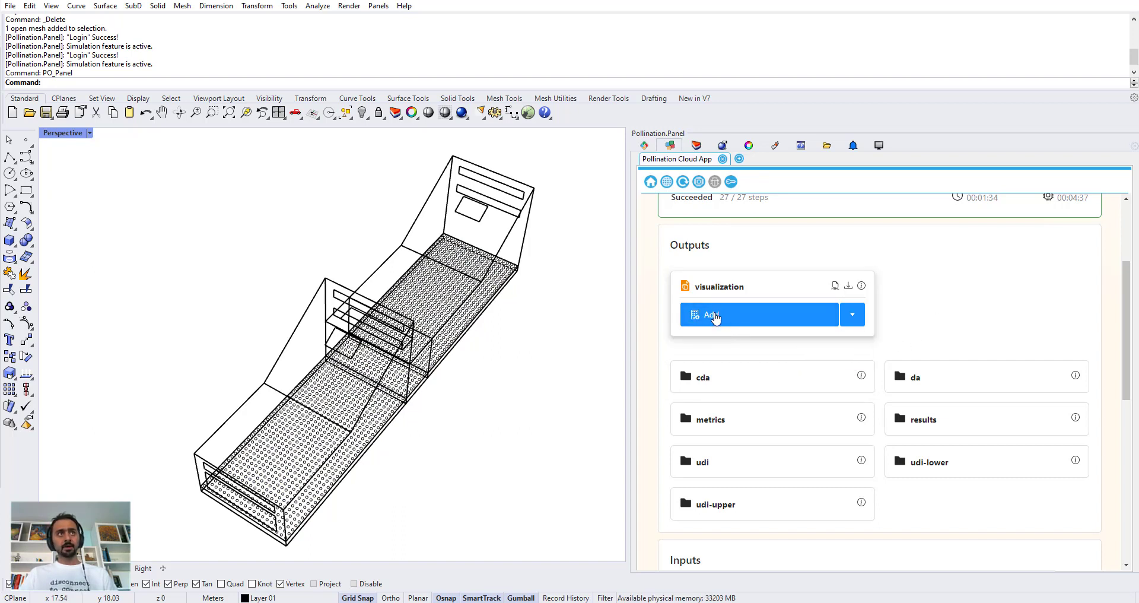
click(715, 317)
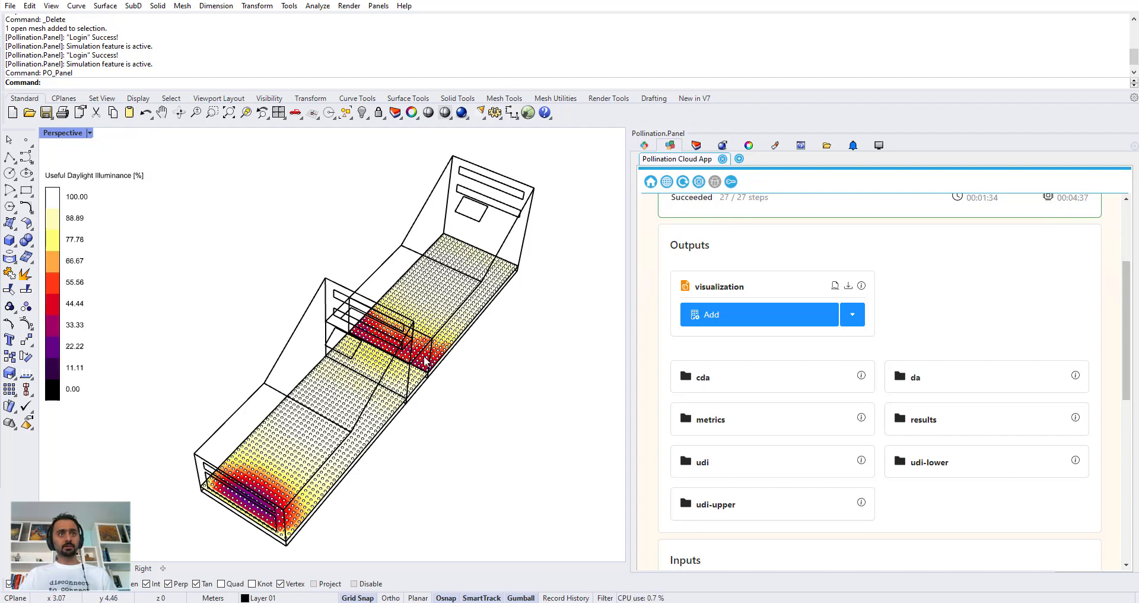
Step: Hide the Useful Daylight Illuminance layer under Grid Data and make the Daylight Autonomy layer current to display its results
click(695, 146)
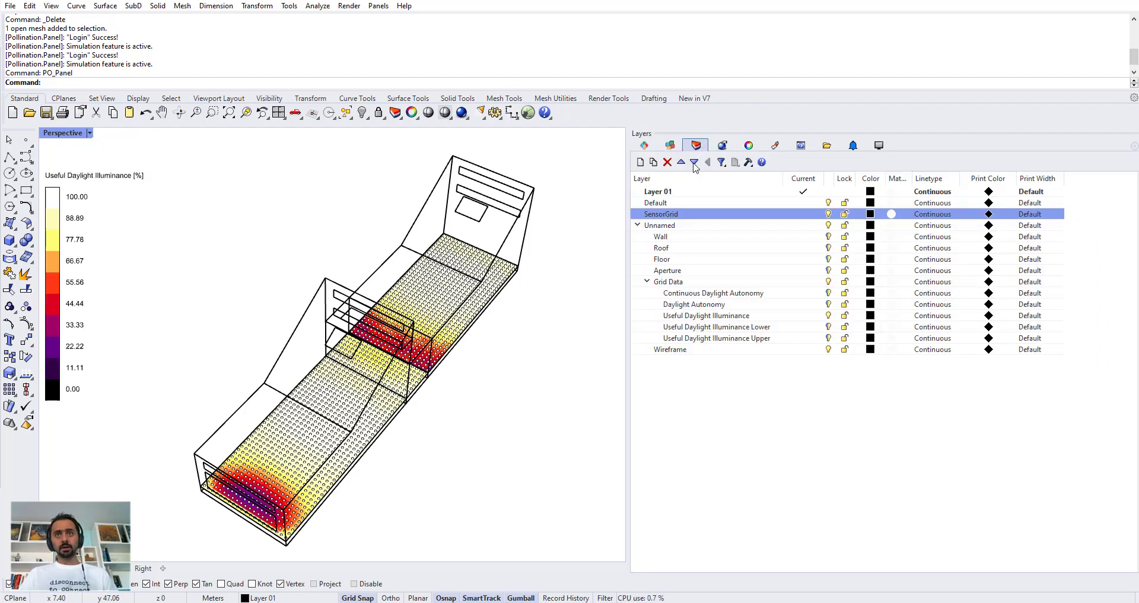
click(801, 282)
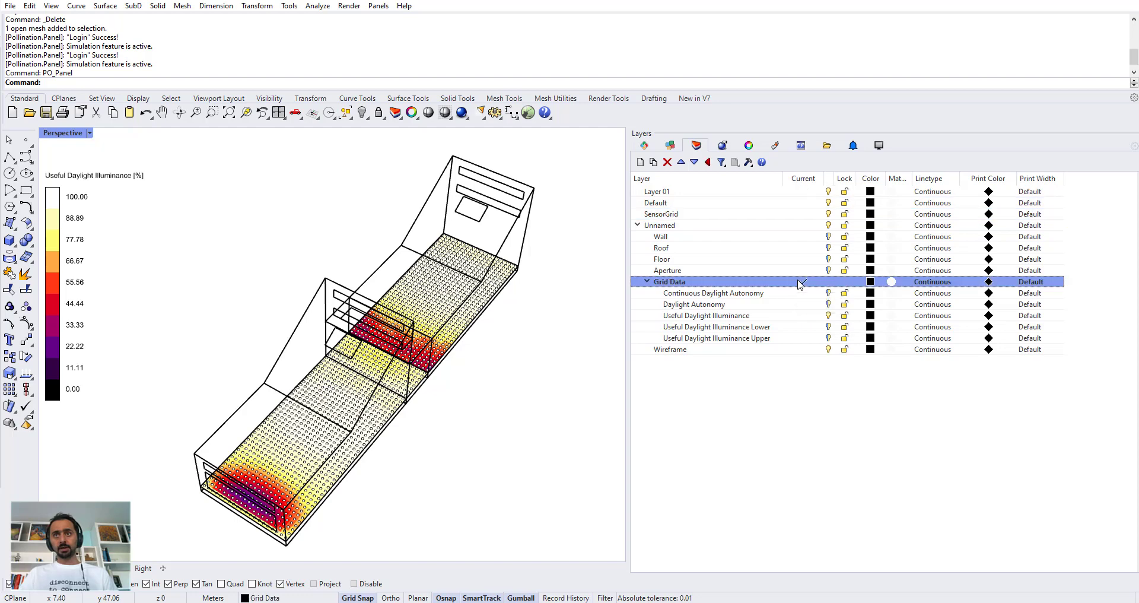
click(828, 317)
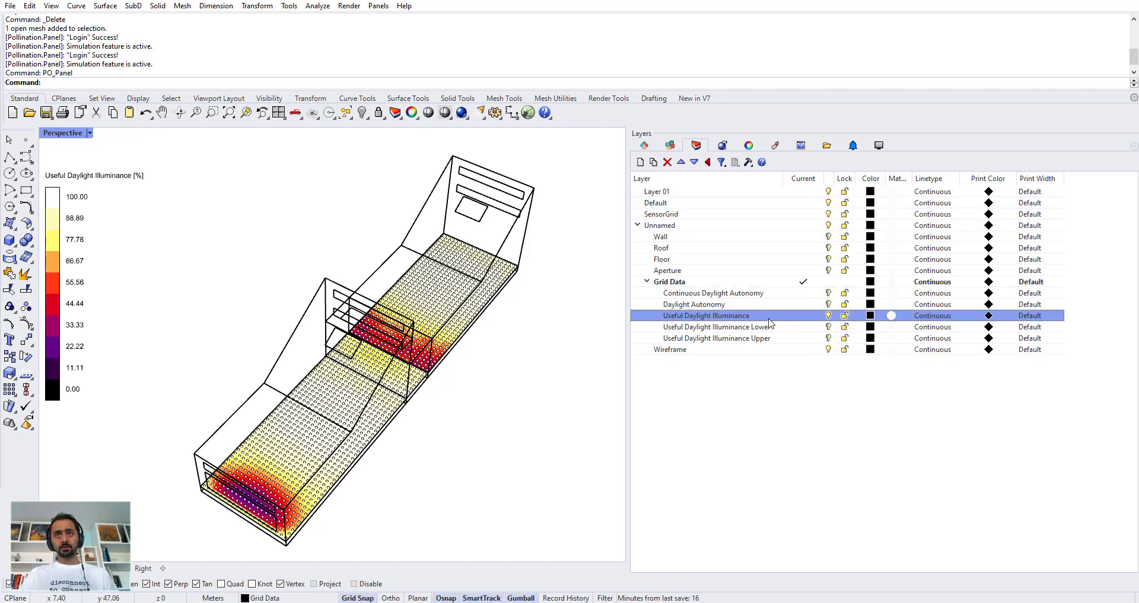
click(828, 316)
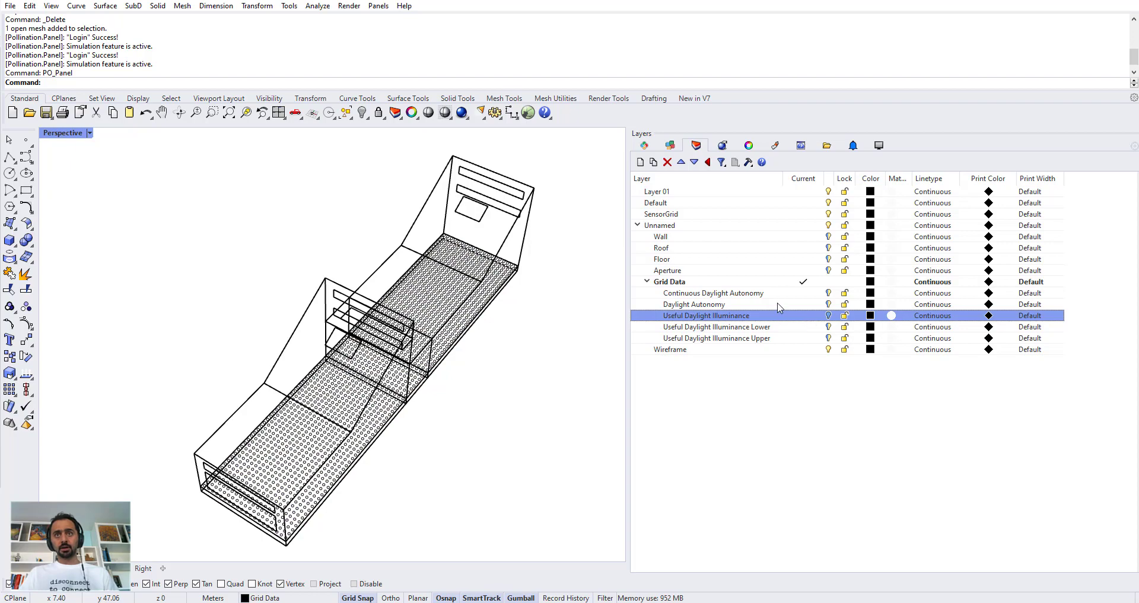
click(797, 305)
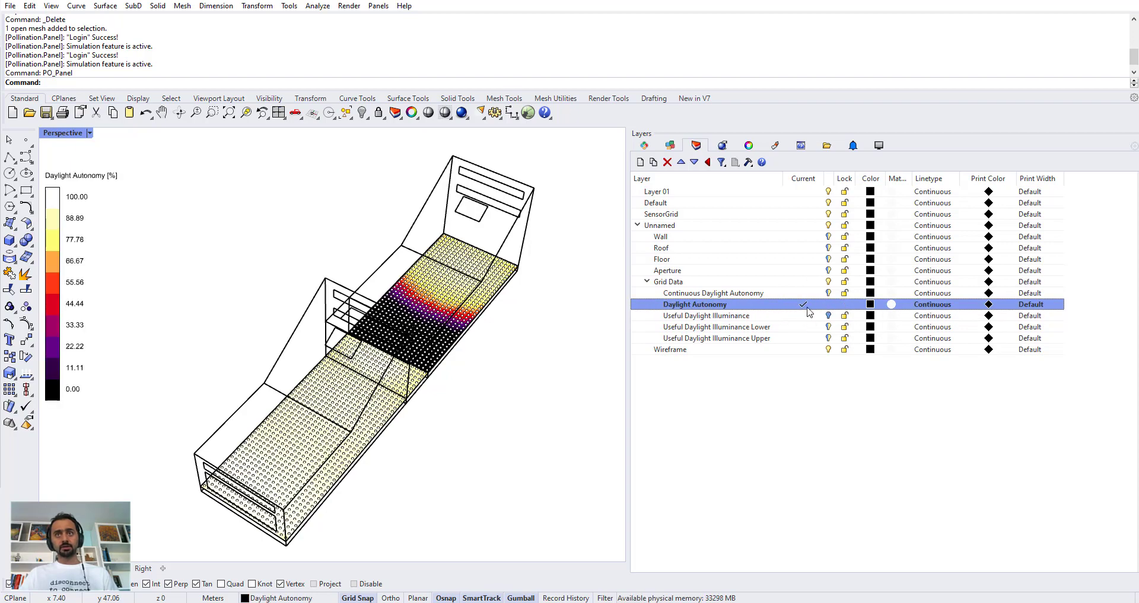
right_drag(434, 352, 465, 381)
scroll(483, 340, up, 3)
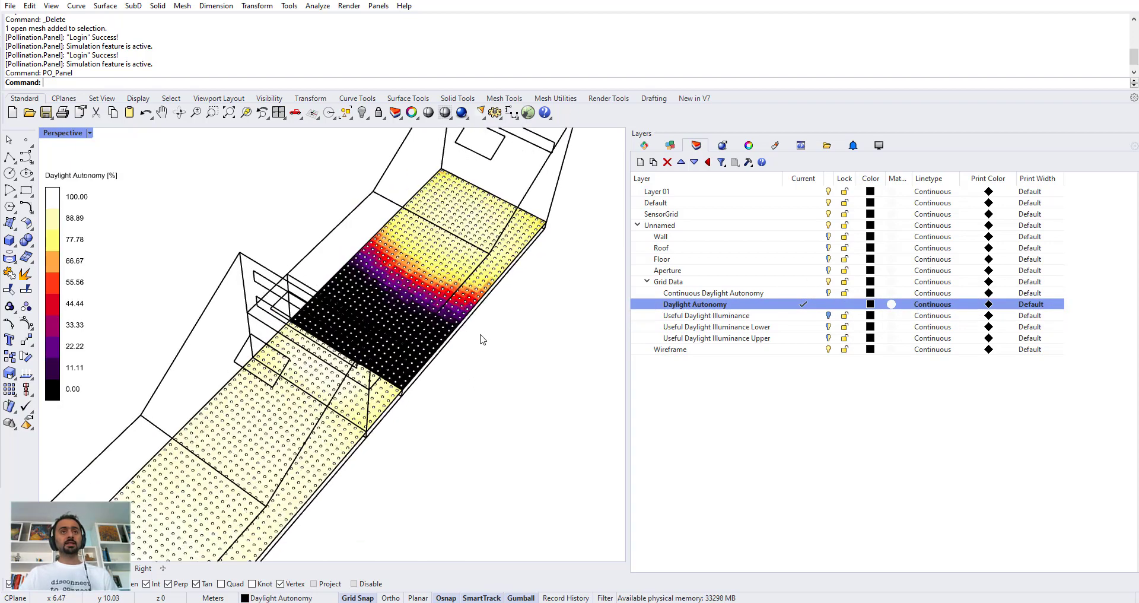
right_drag(482, 339, 504, 340)
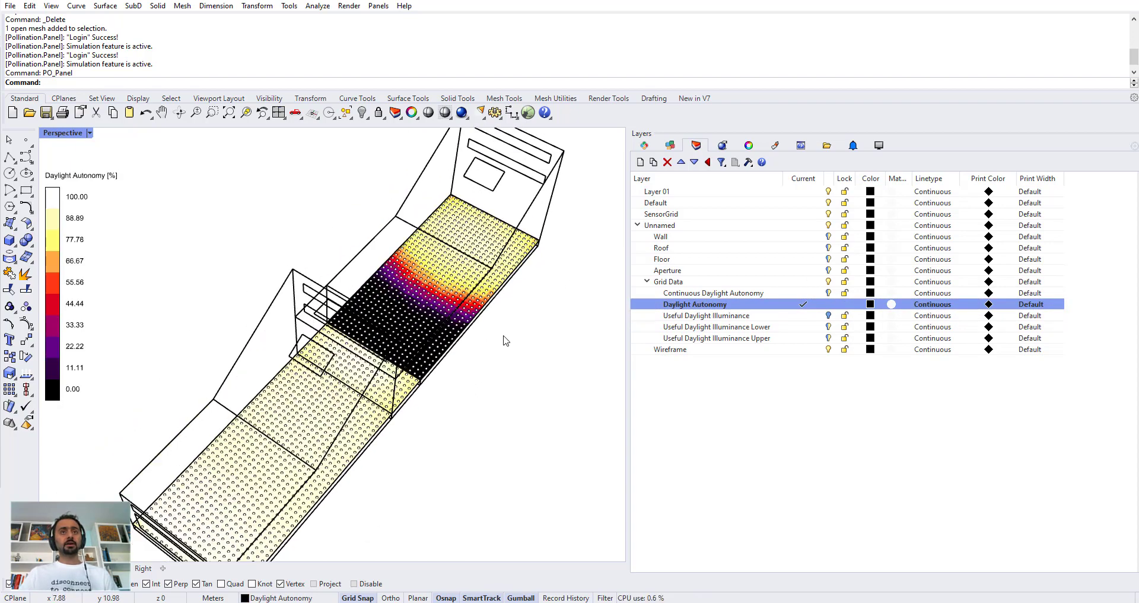
Step: List the model's analysis meshes in Pollination, and apply the Ecotect colors preset to the Daylight Autonomy legend
click(644, 147)
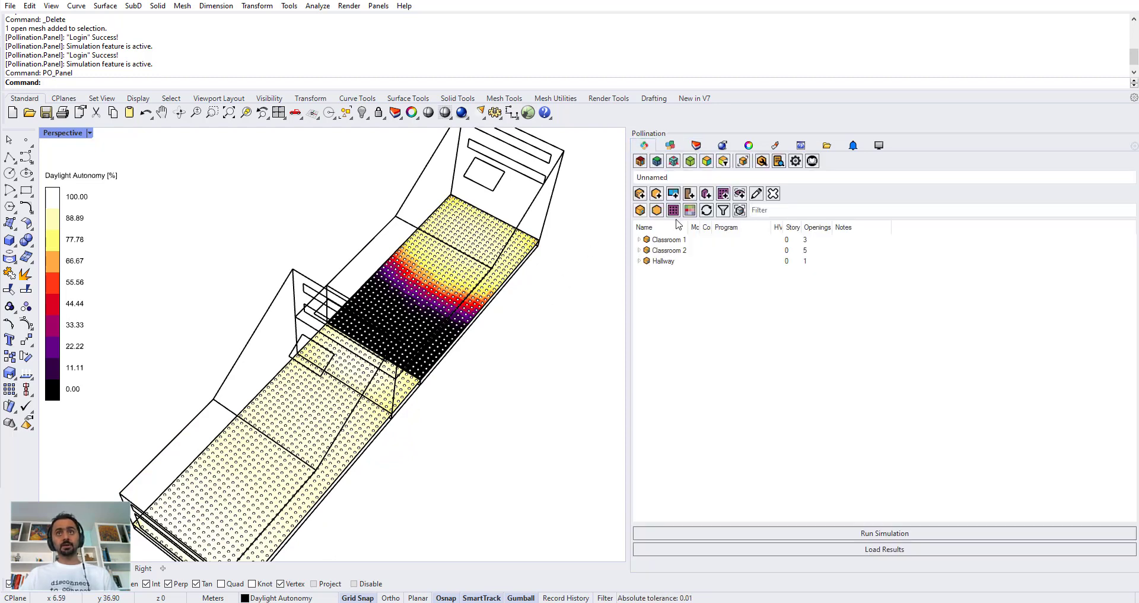
click(690, 210)
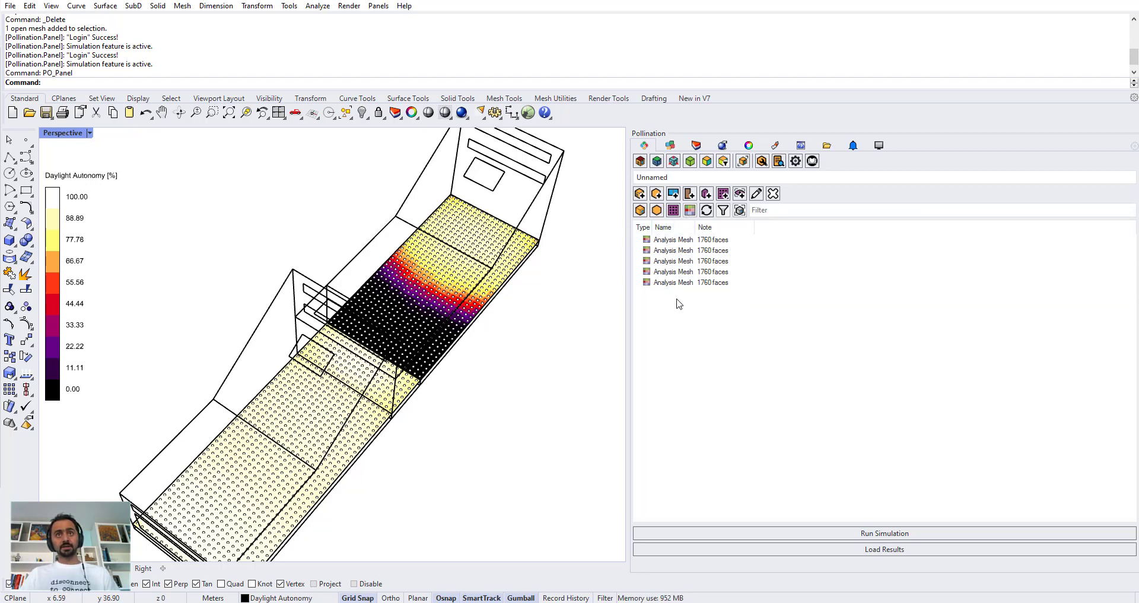
double_click(55, 253)
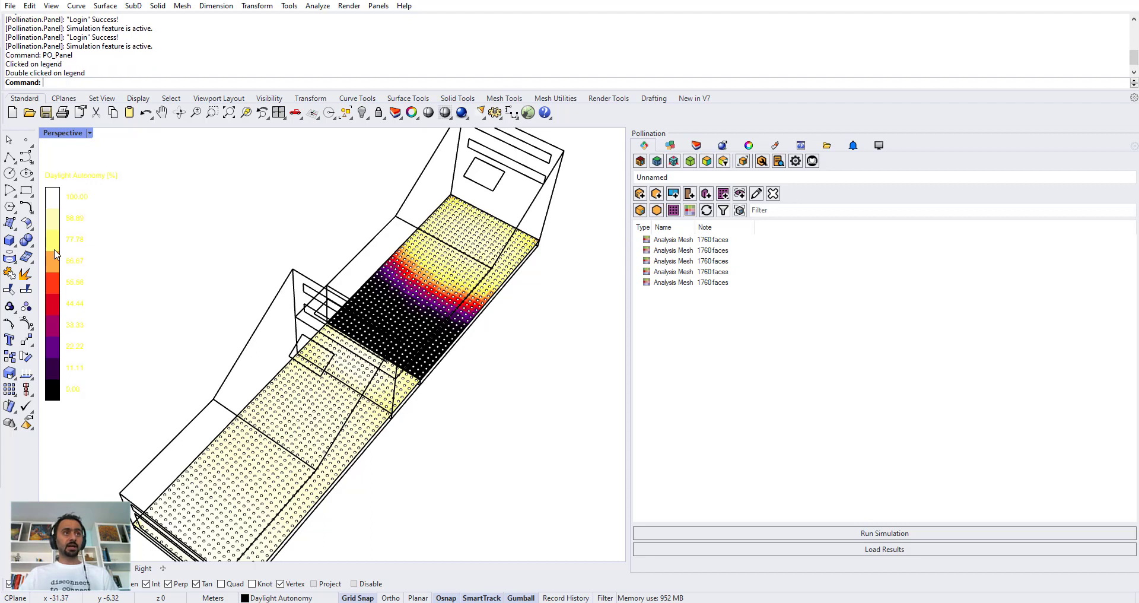
drag(558, 140, 596, 202)
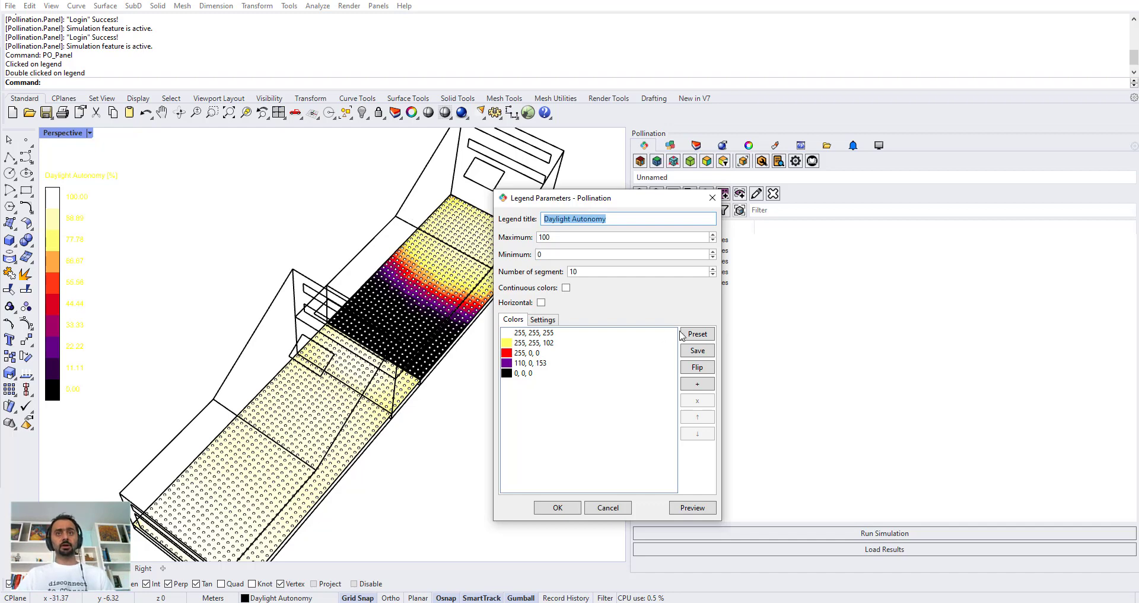
click(702, 336)
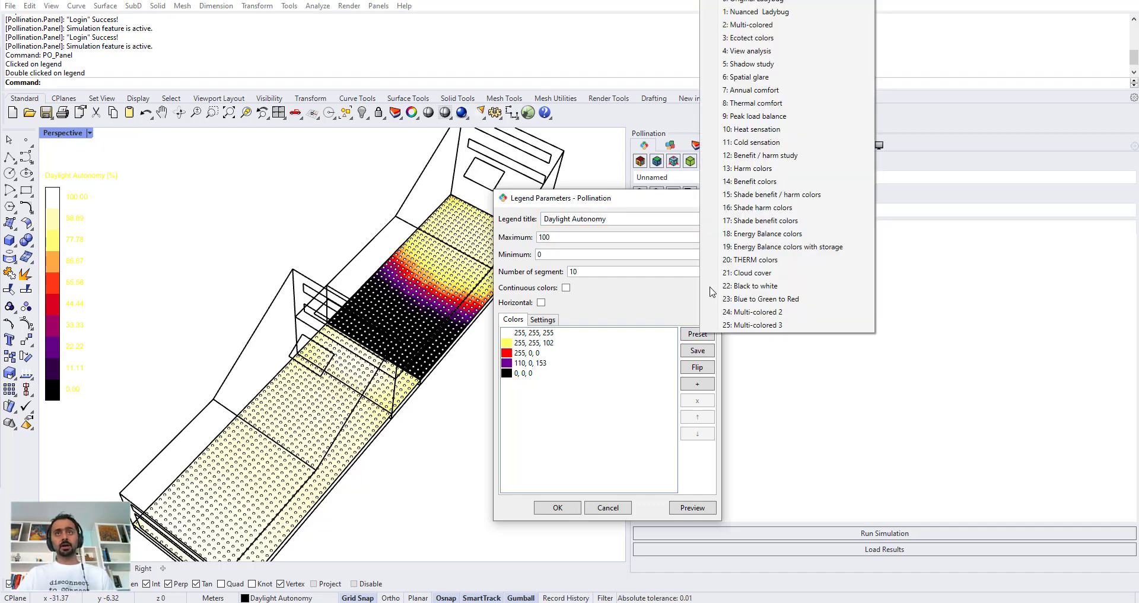
click(782, 38)
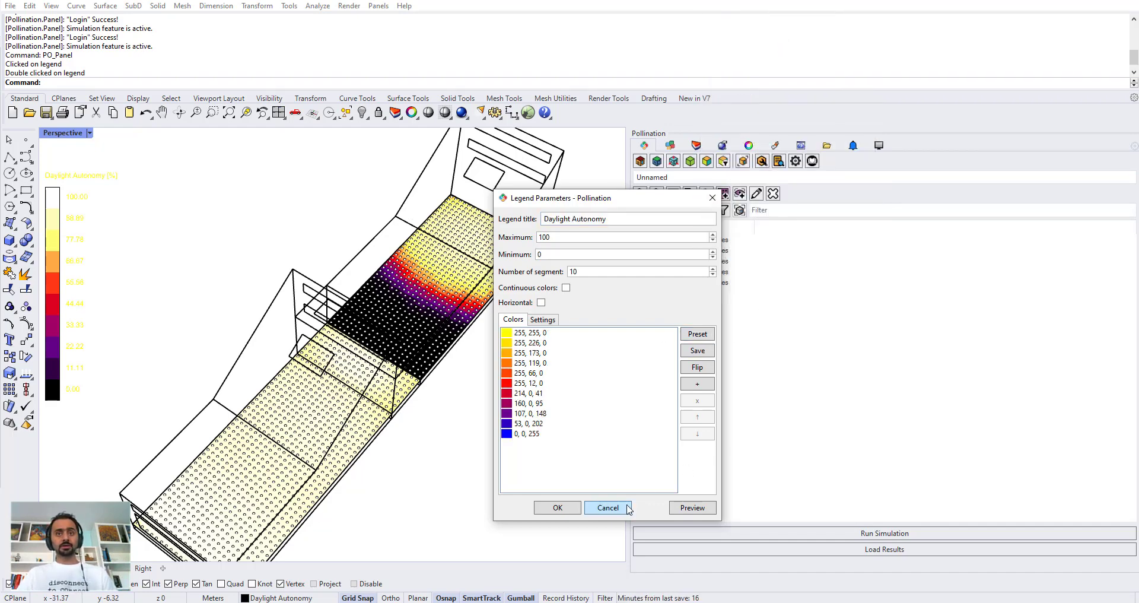
click(689, 509)
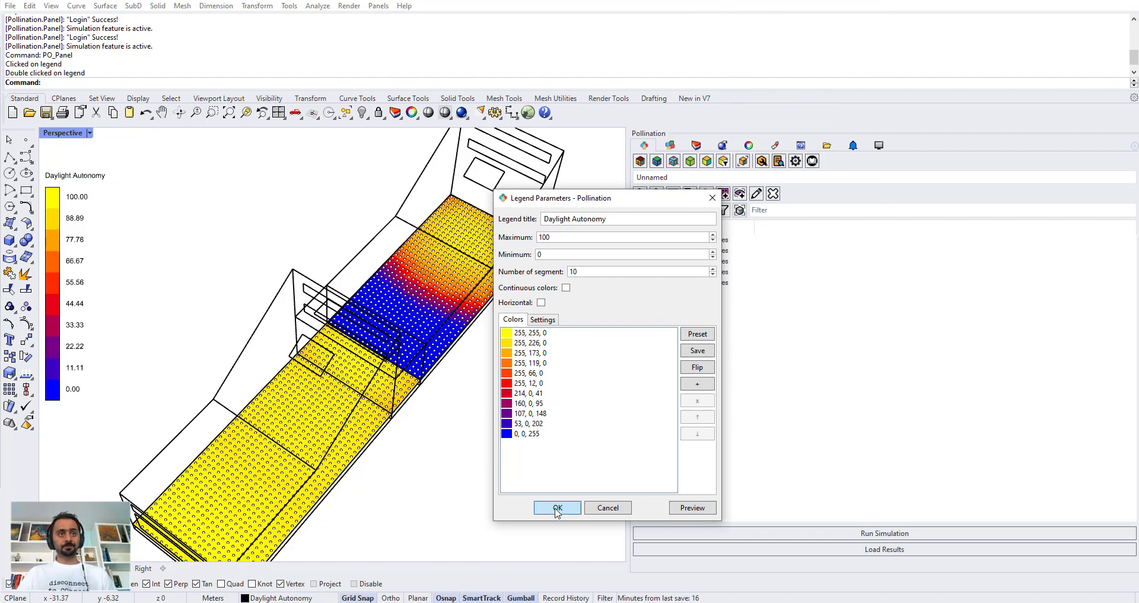
click(557, 508)
right_drag(475, 443, 483, 405)
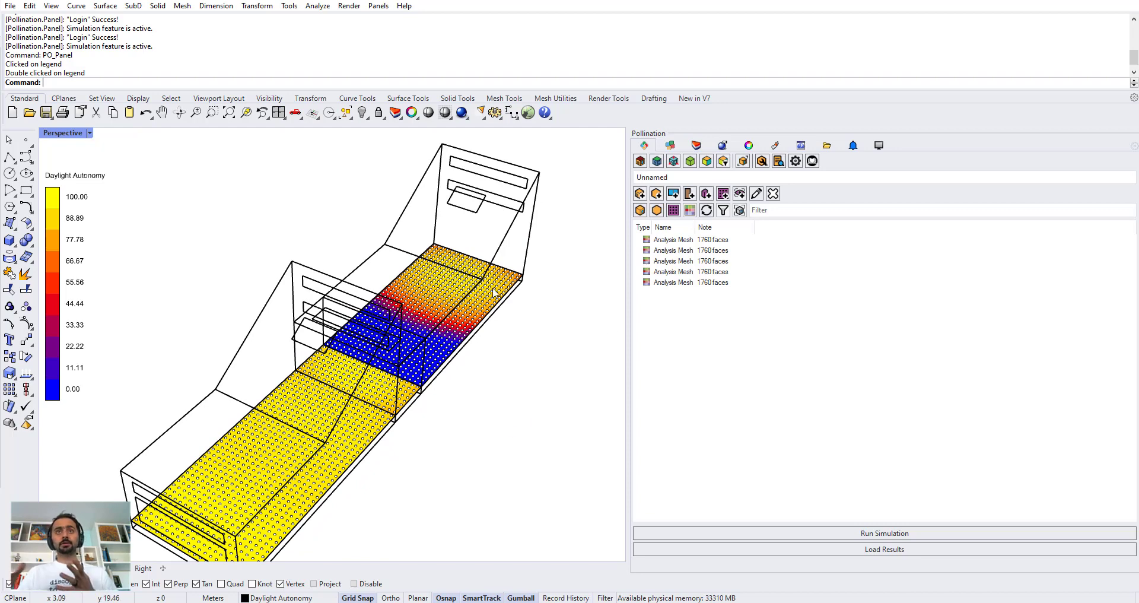
Step: Show the model's room list again, and return to the completed study's outputs in the Pollination Cloud App
click(638, 211)
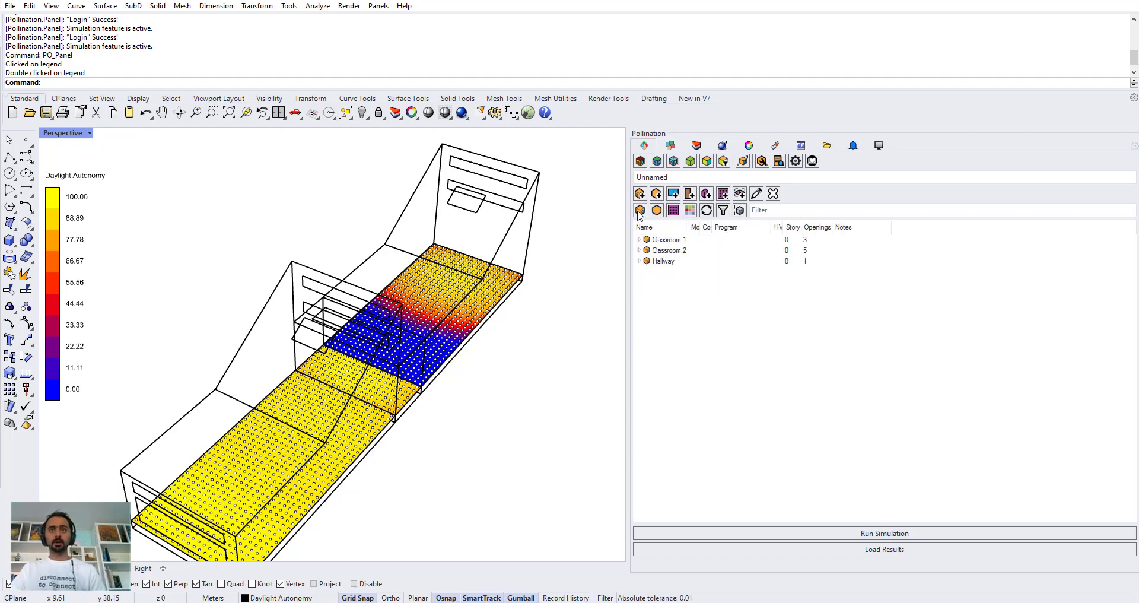
click(670, 146)
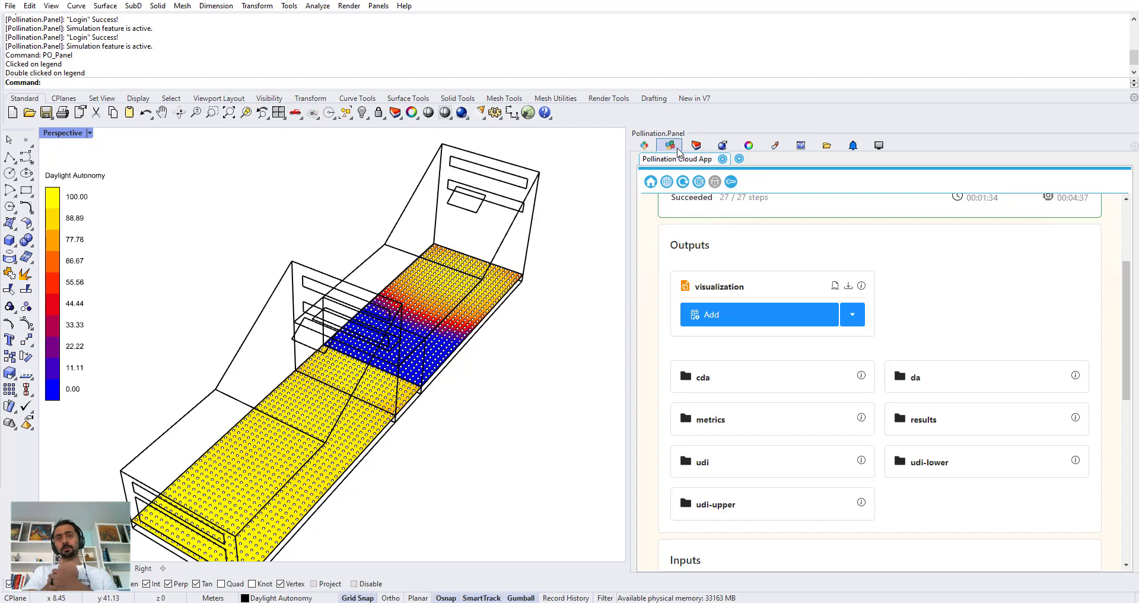
right_drag(550, 392, 544, 389)
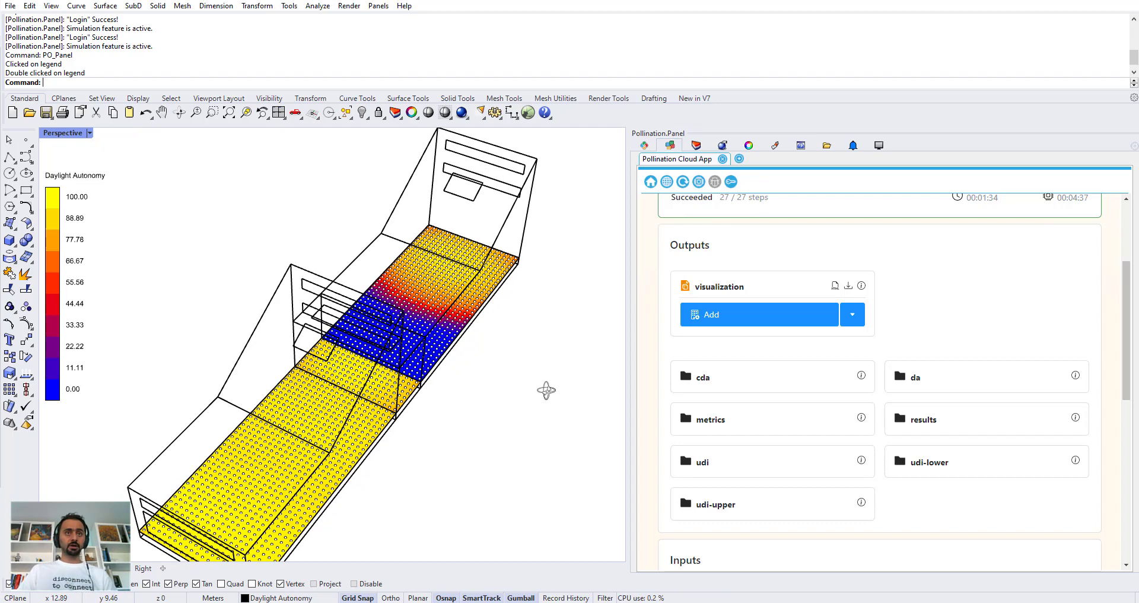
scroll(988, 327, up, 1)
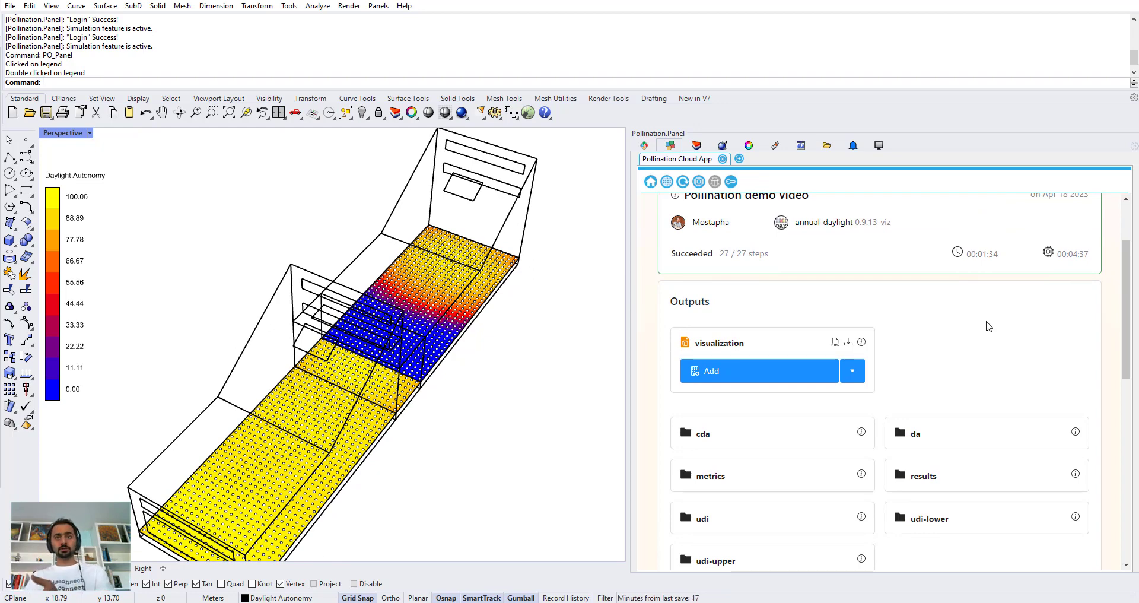
scroll(949, 401, up, 1)
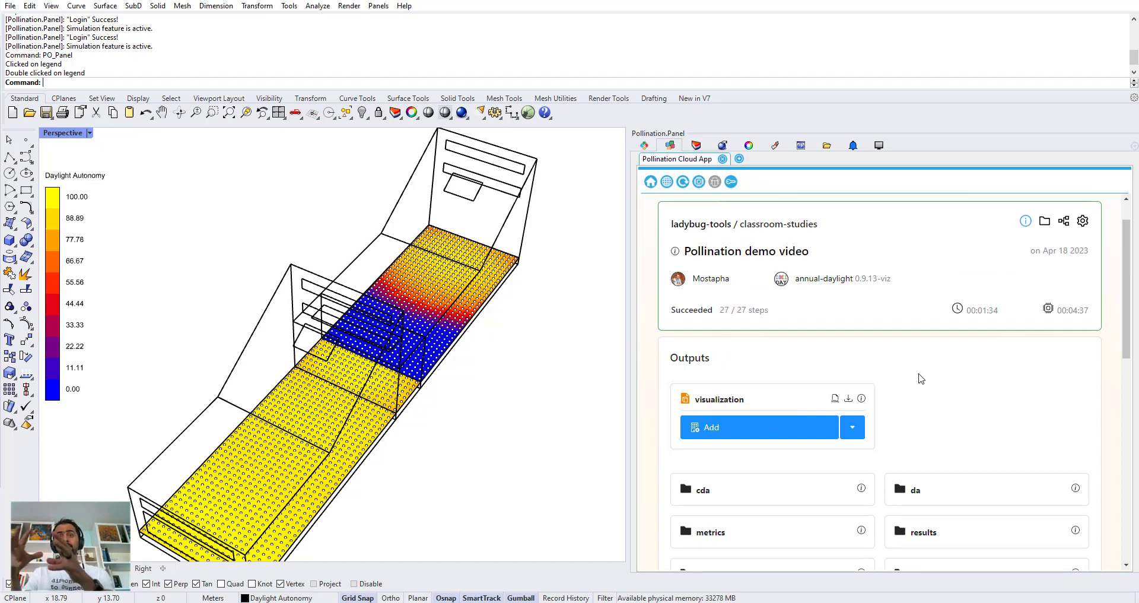
scroll(914, 373, down, 1)
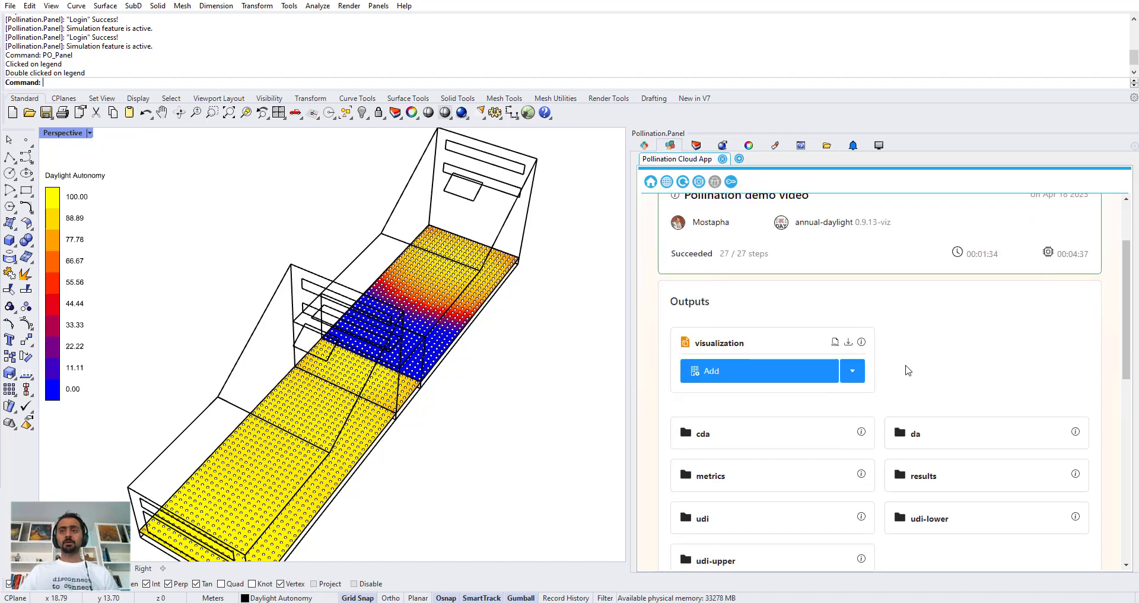
Step: Download the visualization output as an HTML file, open it in its own window, and close the duplicate window
click(836, 343)
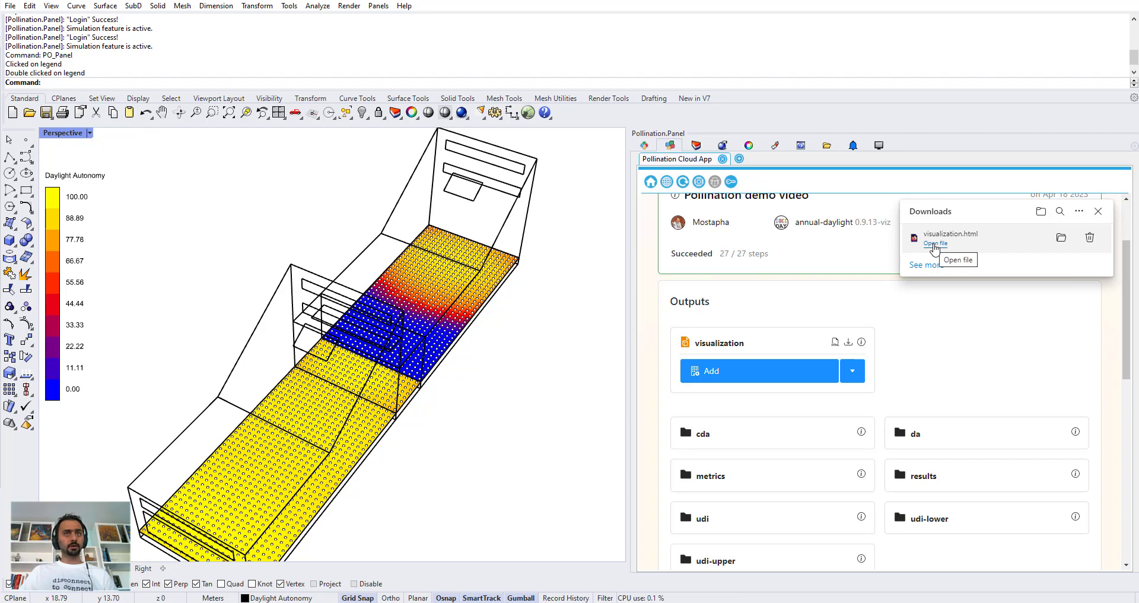
click(935, 244)
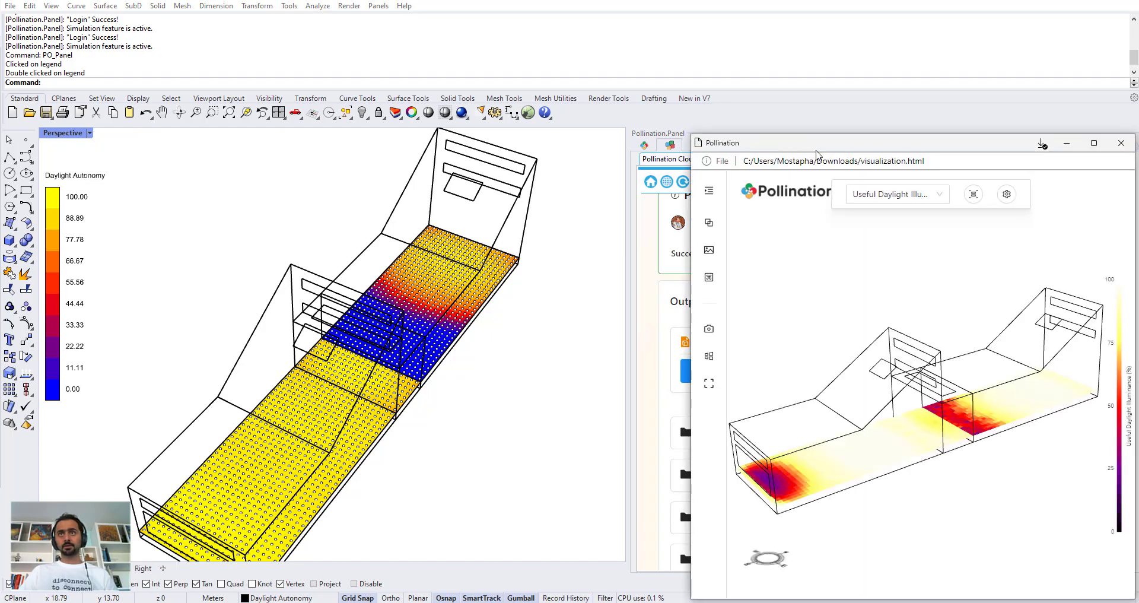
drag(816, 142, 592, 104)
click(897, 93)
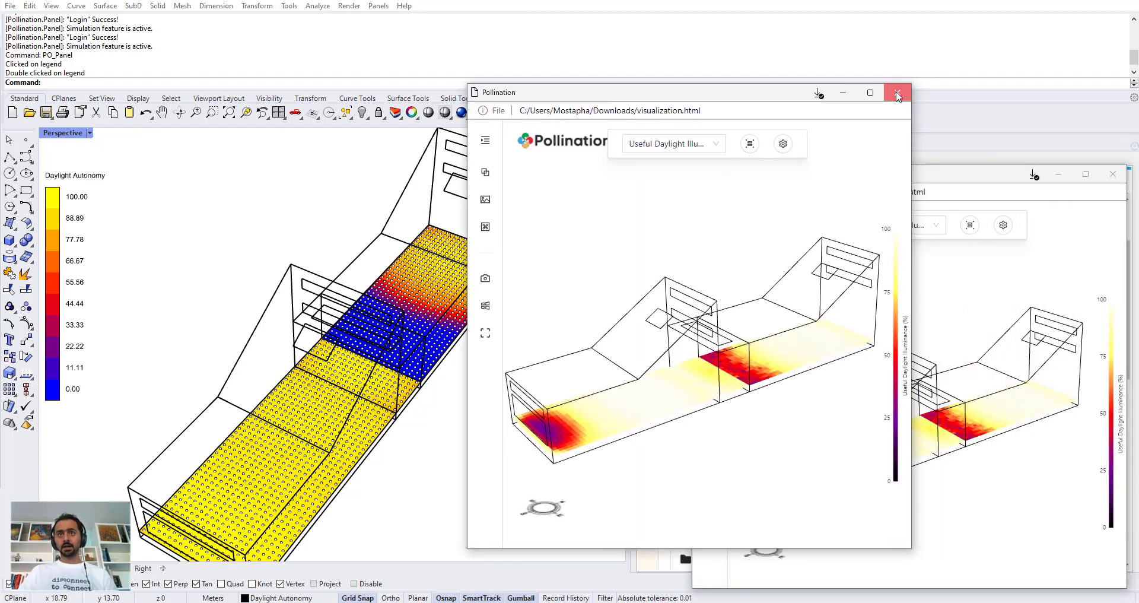
drag(951, 179, 724, 75)
drag(649, 208, 682, 178)
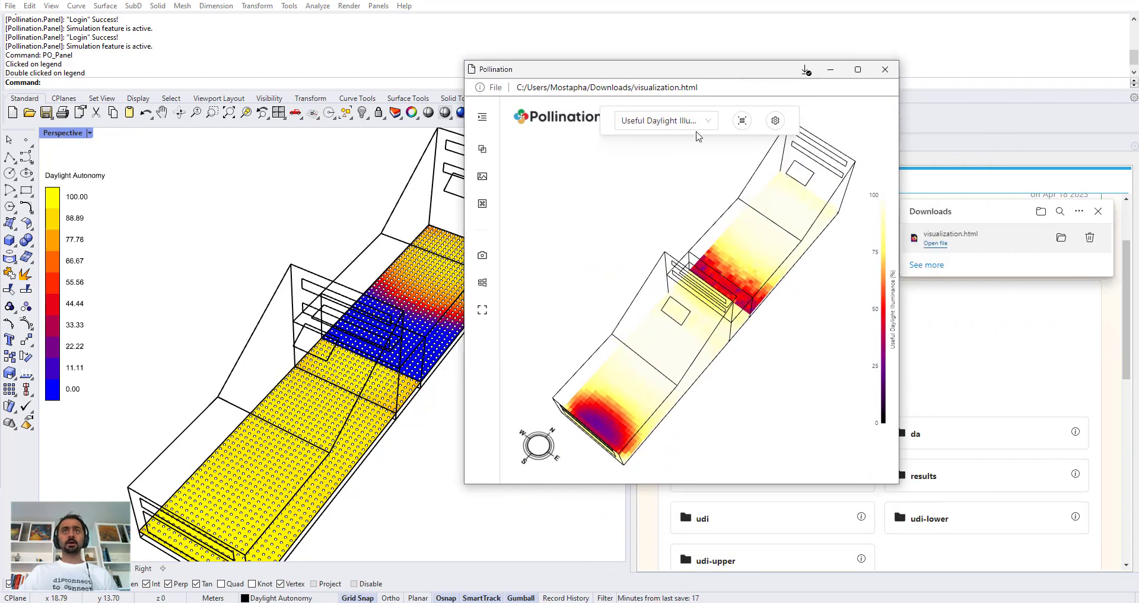
Step: Show the Useful Daylight Illuminance Lower dataset in the downloaded visualization and inspect it from another angle
click(664, 120)
click(665, 225)
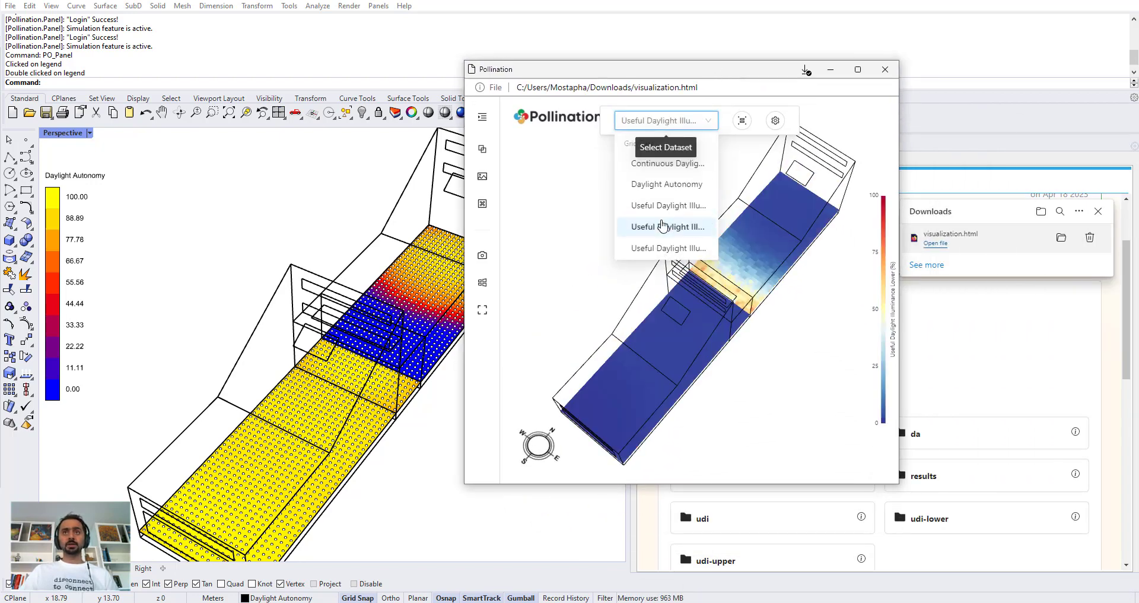
drag(765, 291, 673, 311)
Step: Show the data settings of the Grid Data layer in the HTML viewer, and widen the viewer window
click(484, 115)
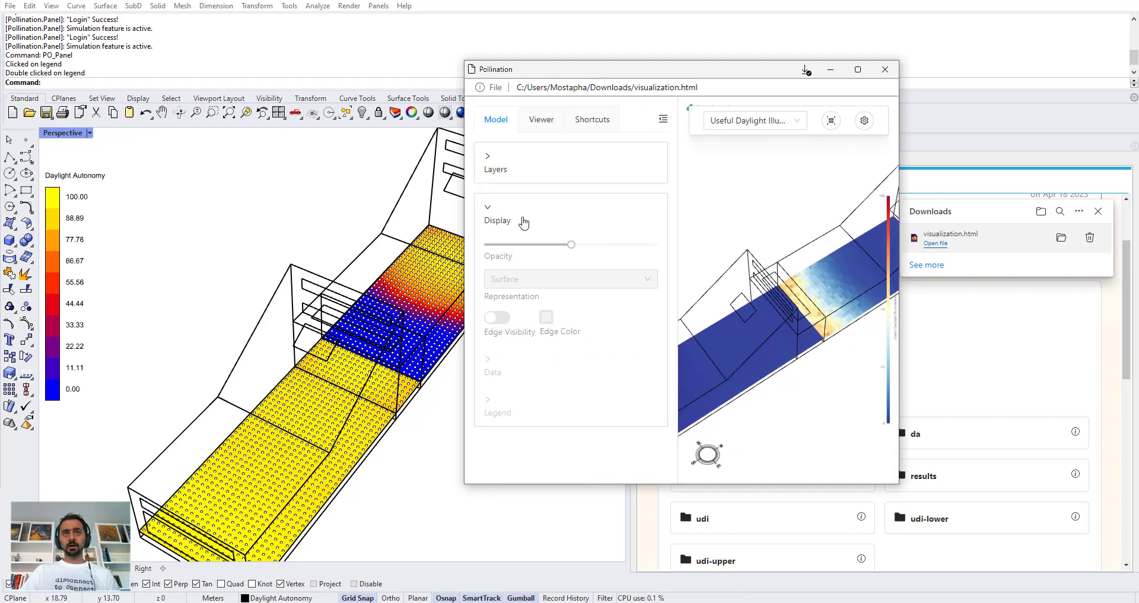
click(496, 165)
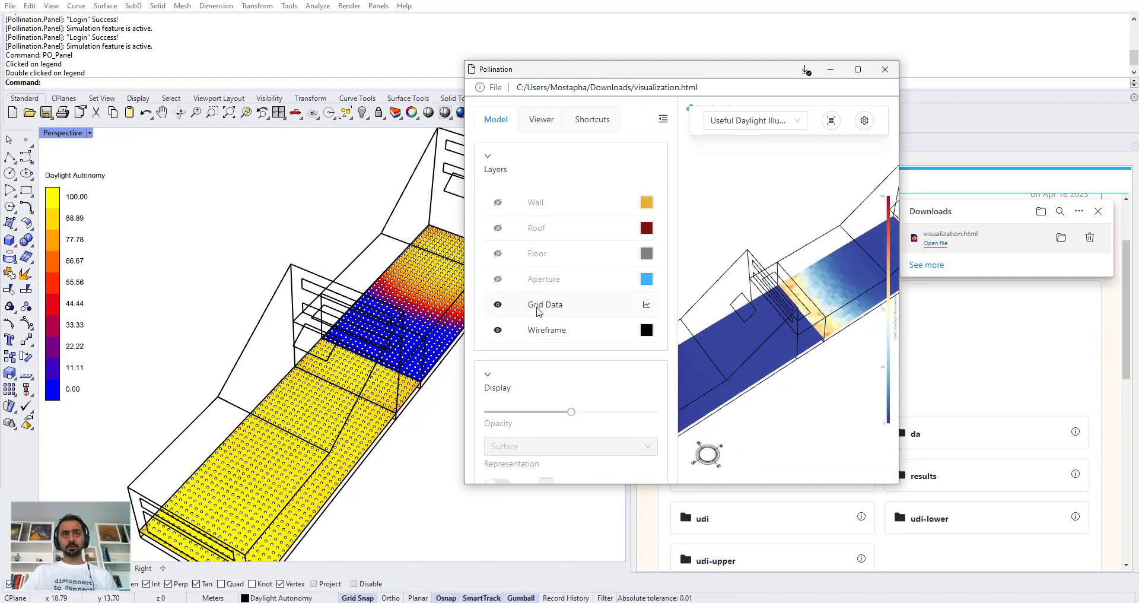
click(538, 309)
scroll(593, 379, down, 2)
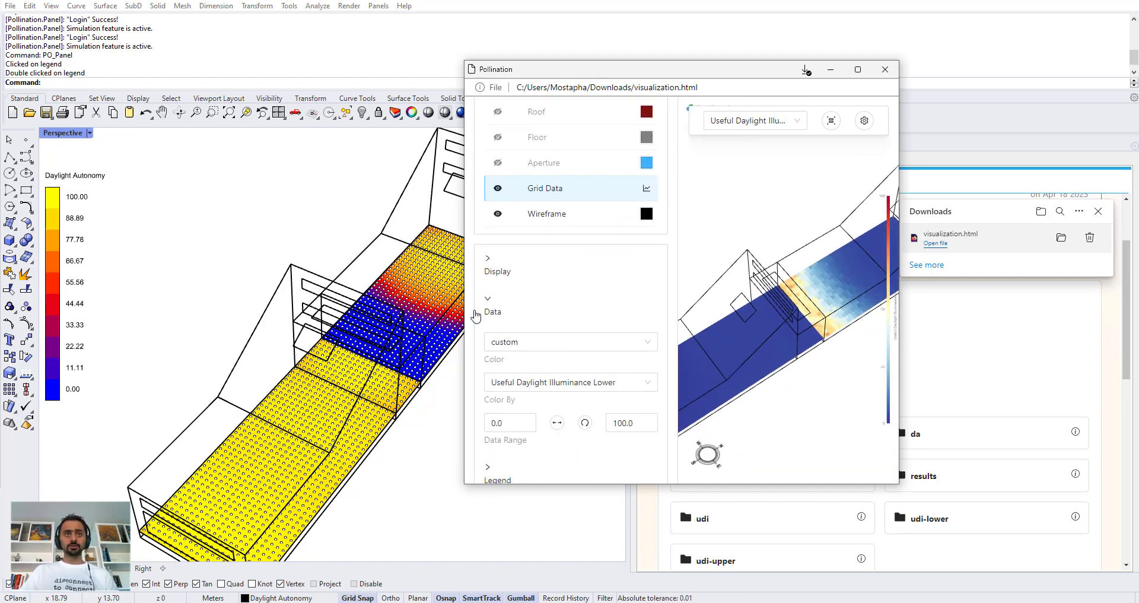
drag(465, 313, 267, 311)
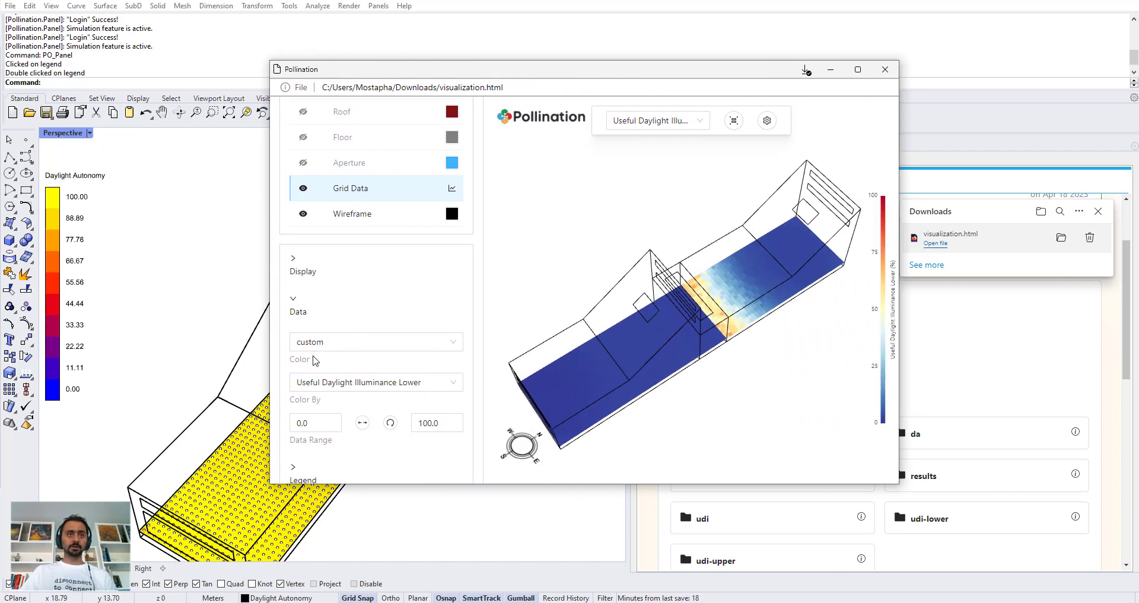
Step: Check the color palettes offered for the Grid Data layer, and orbit the visualization to another angle
click(347, 343)
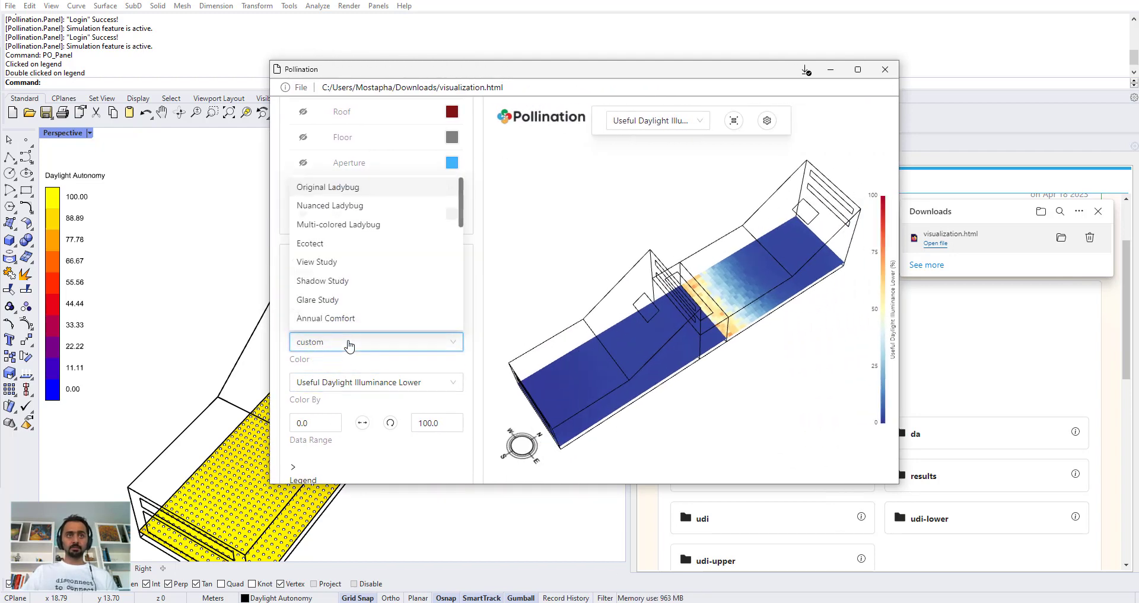
click(348, 341)
drag(703, 320, 744, 279)
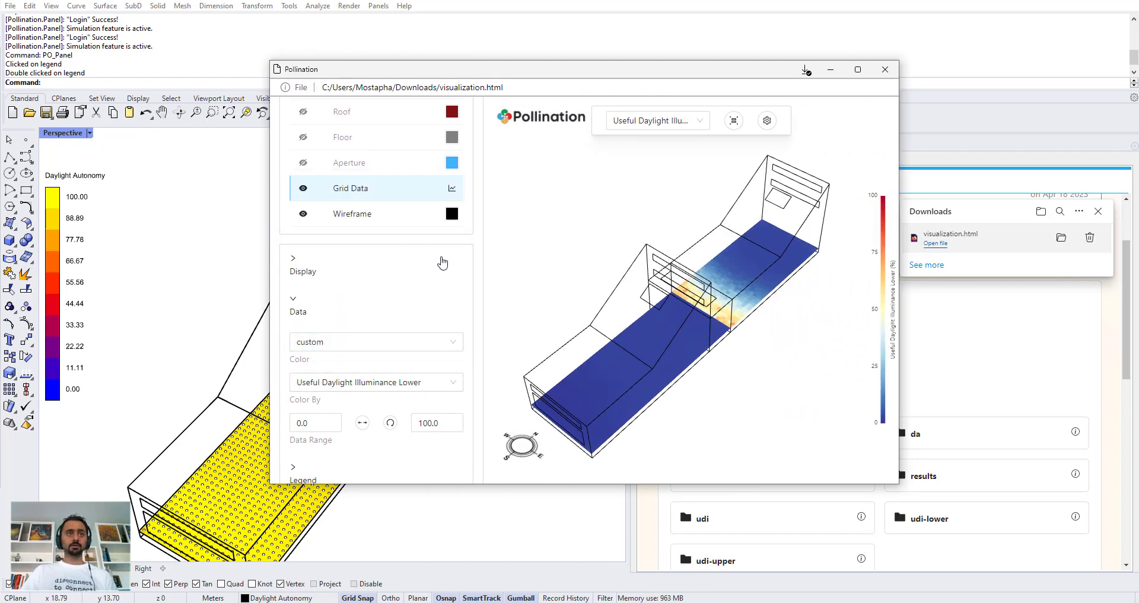
Step: Collapse the viewer's settings panel, and toggle the perspective projection off and back on
scroll(474, 178, up, 2)
click(469, 121)
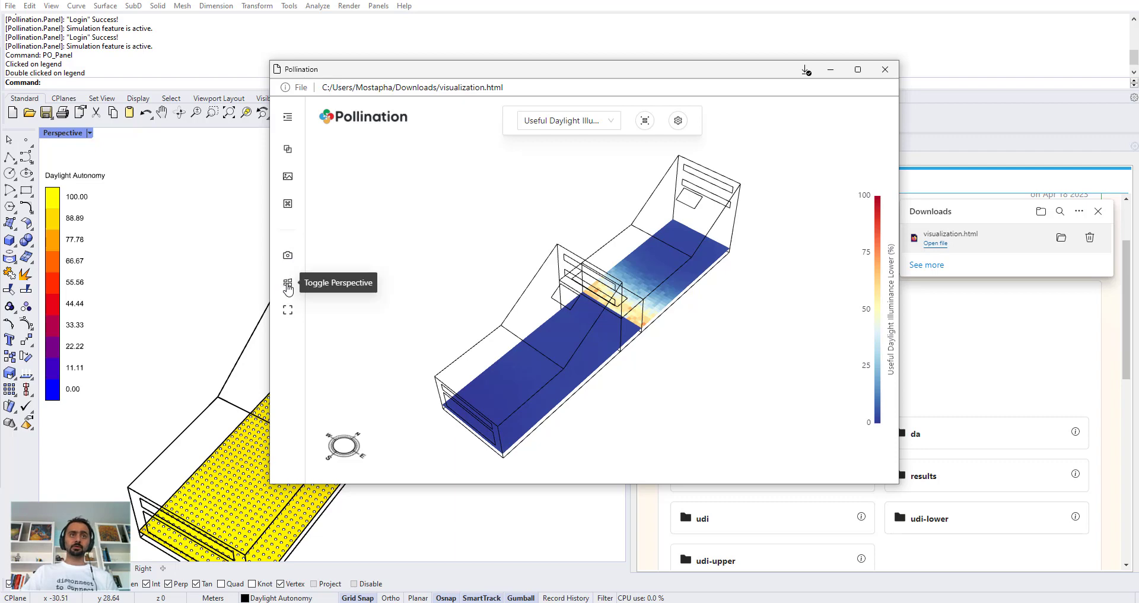
click(288, 285)
click(288, 286)
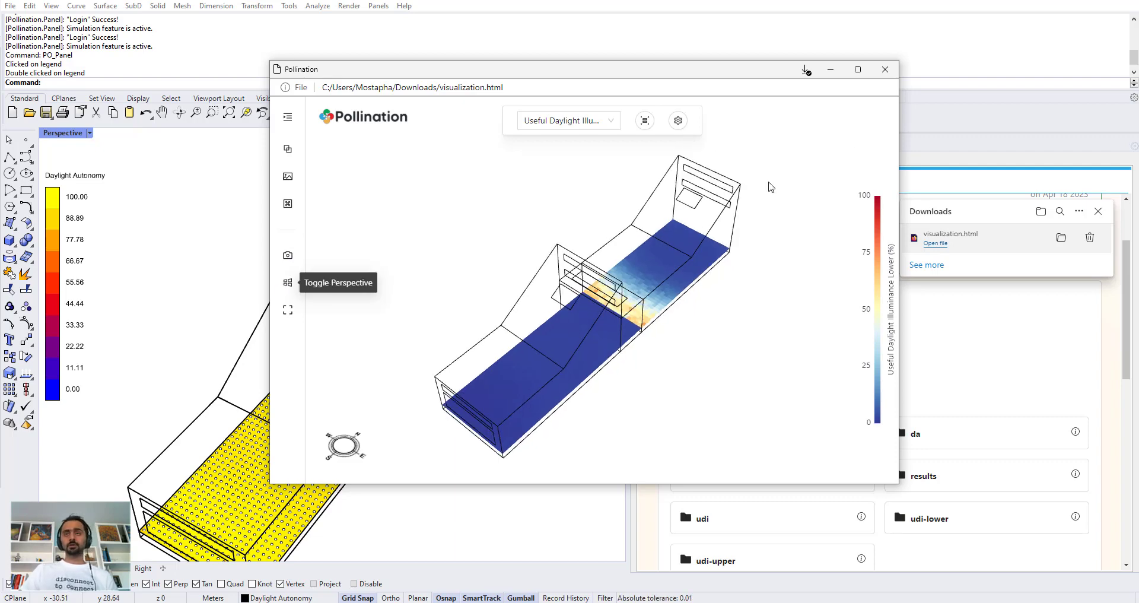
Step: Close the HTML viewer and the downloads list, and browse the projects list in the Pollination Cloud App beside a wider viewport
click(884, 69)
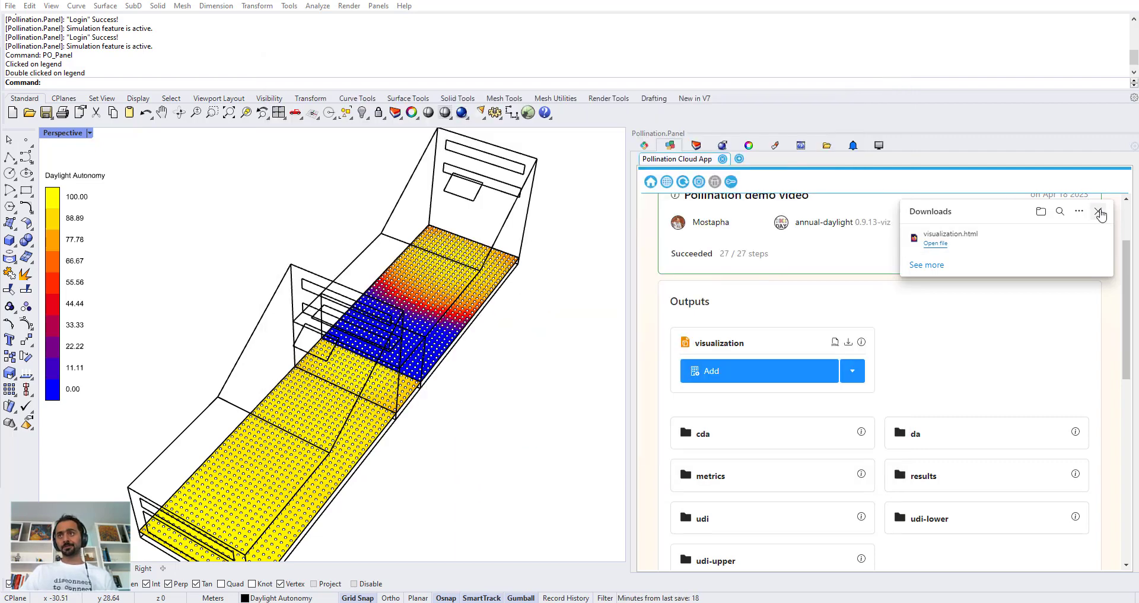
click(1098, 212)
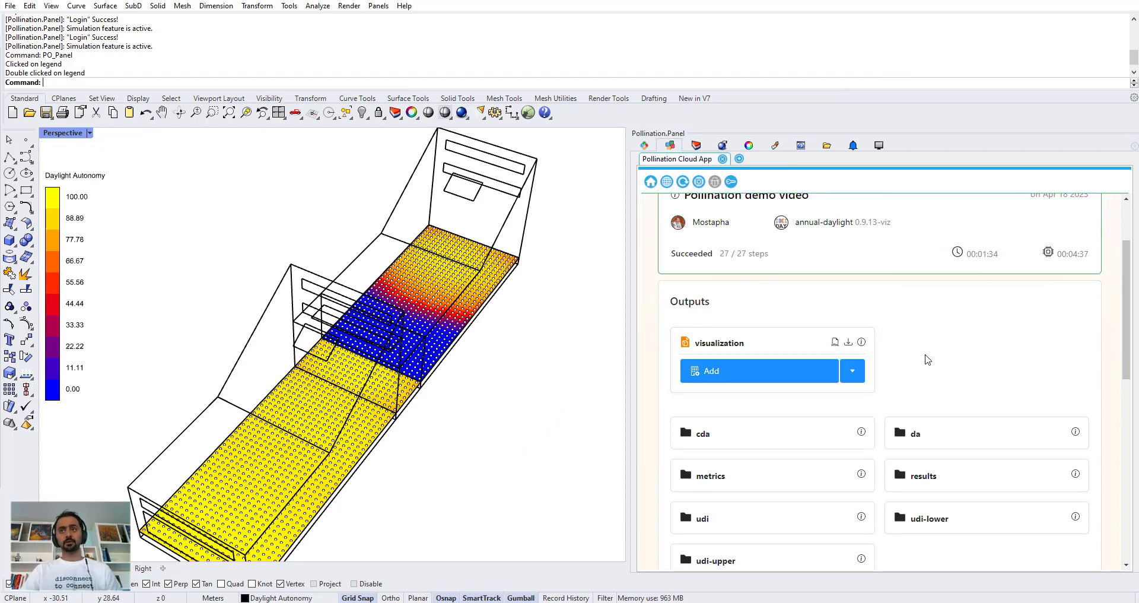
scroll(927, 360, up, 2)
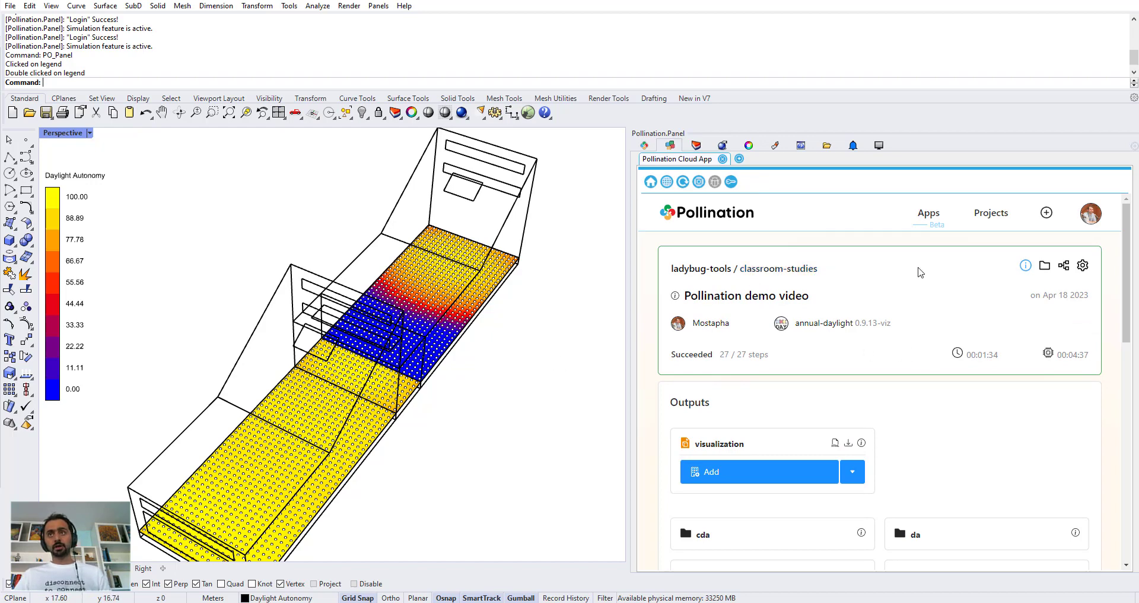
click(991, 214)
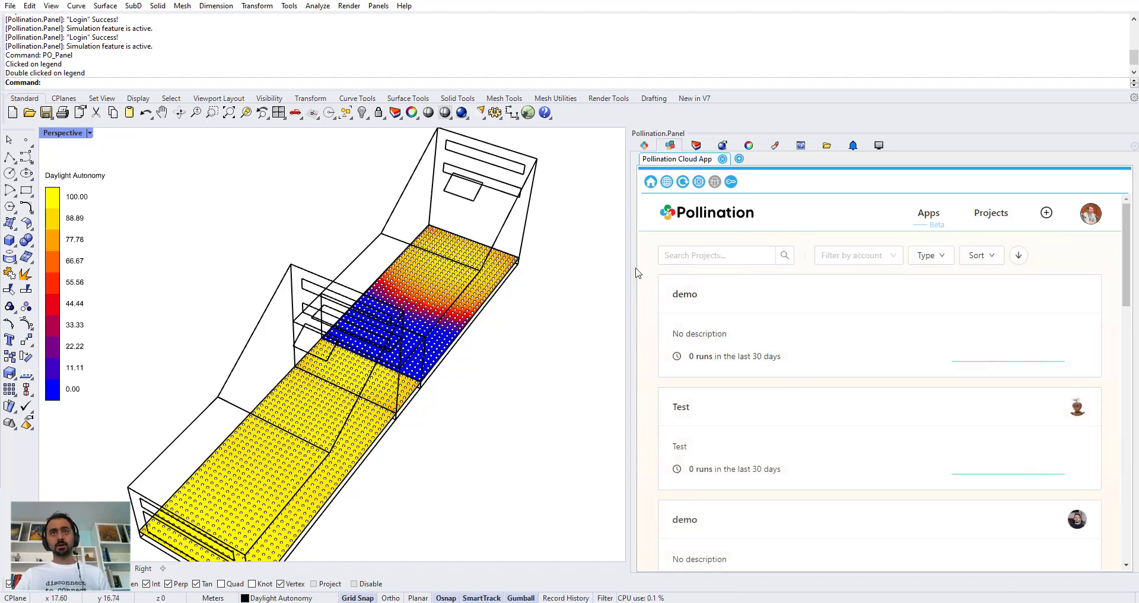
drag(629, 266, 688, 265)
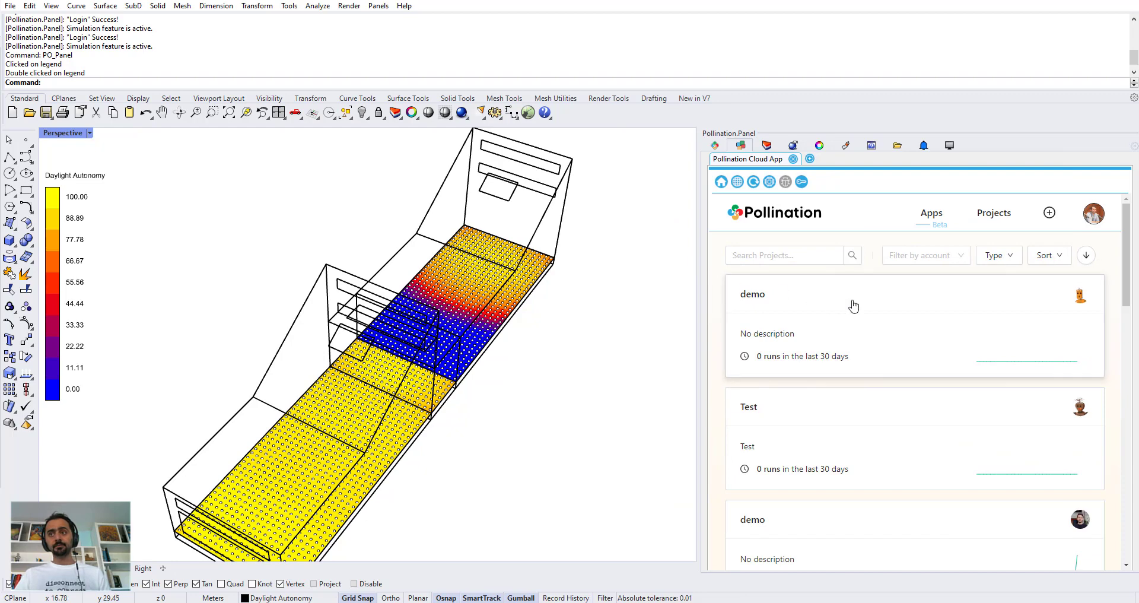
scroll(854, 305, down, 2)
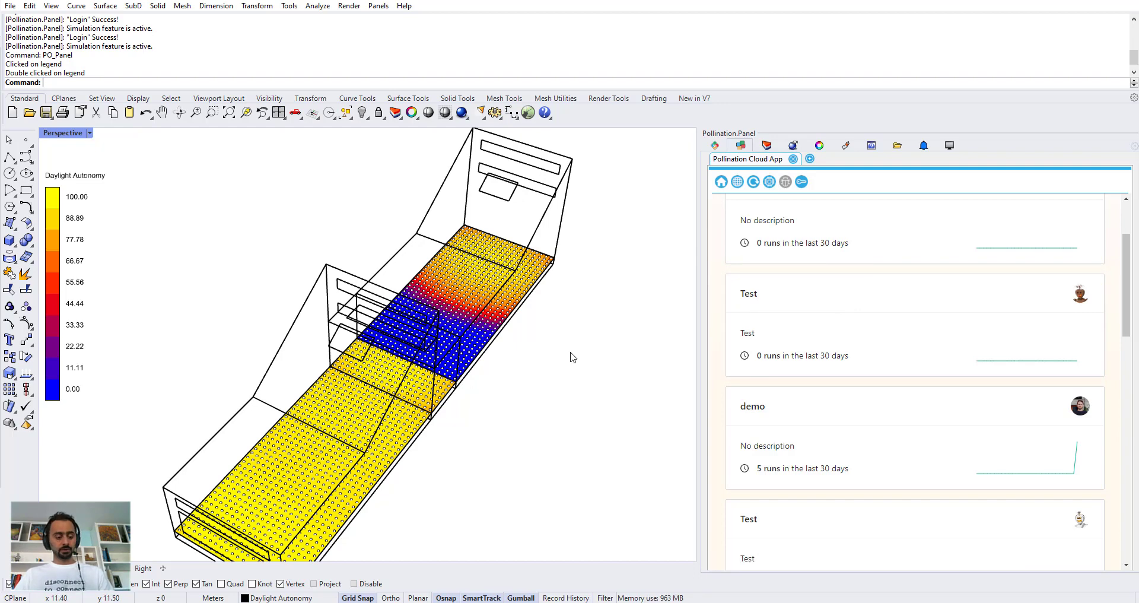
Step: Save the classroom model, and start a new file from the Meters template with the Perspective viewport maximized
key(ctrl+s)
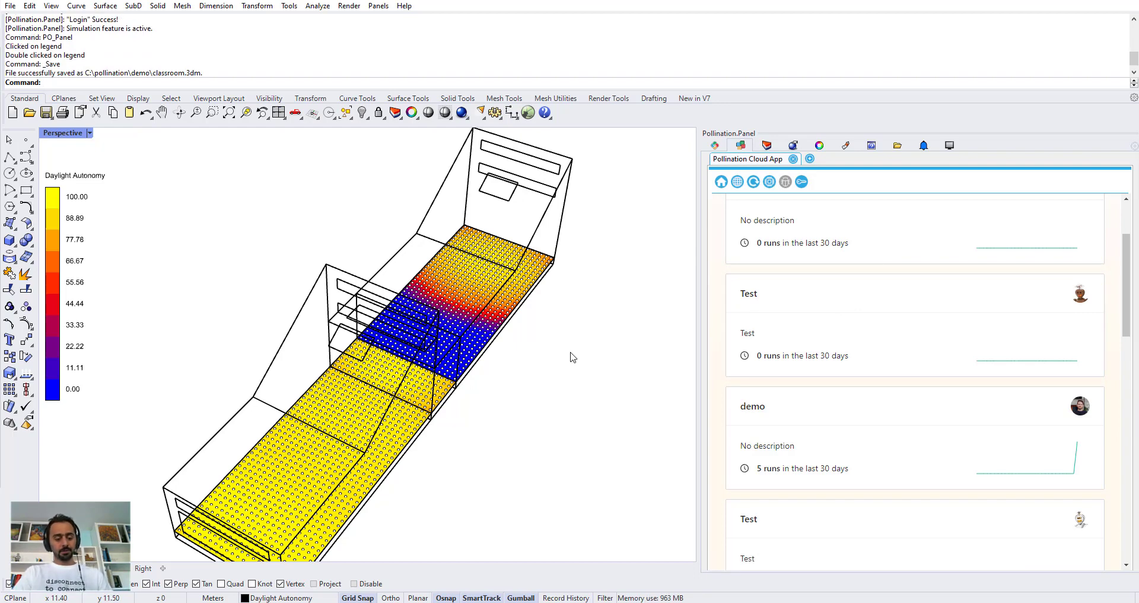
key(Return)
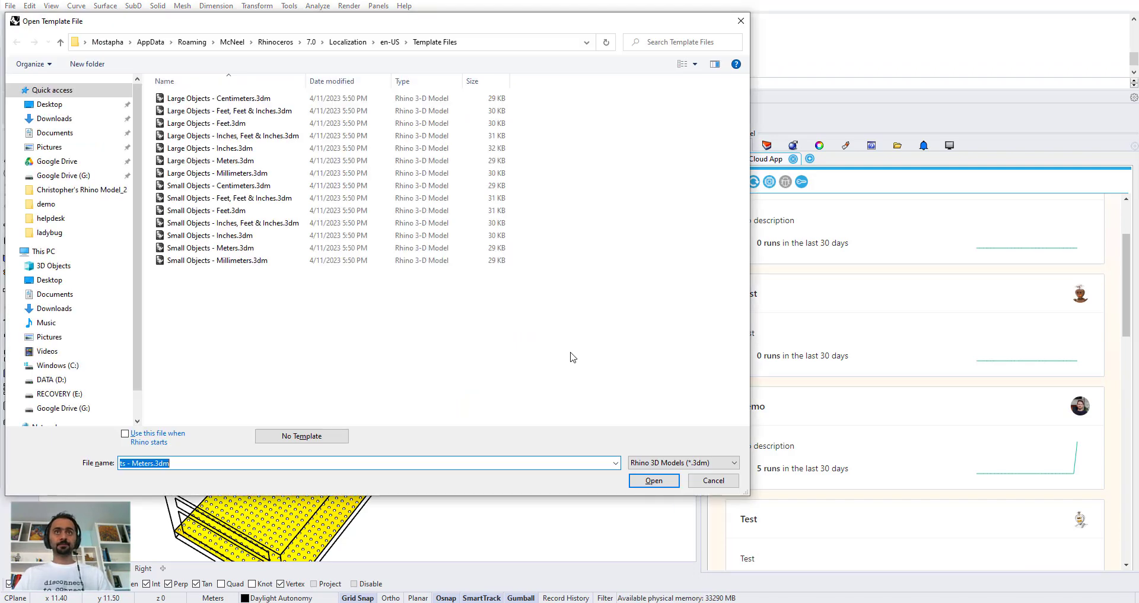
click(655, 481)
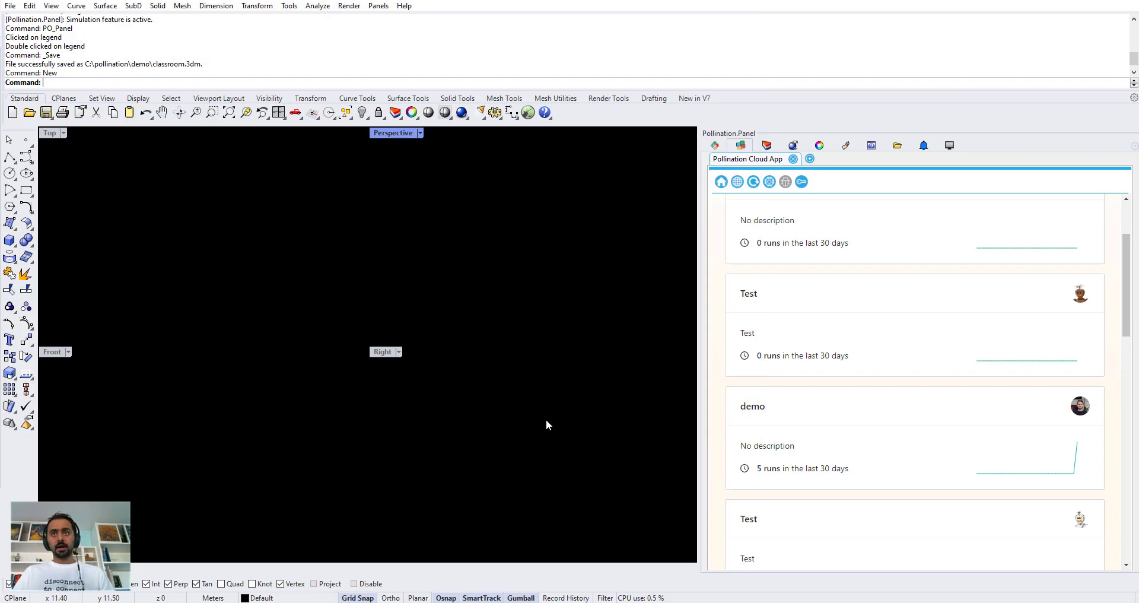
scroll(881, 288, down, 1)
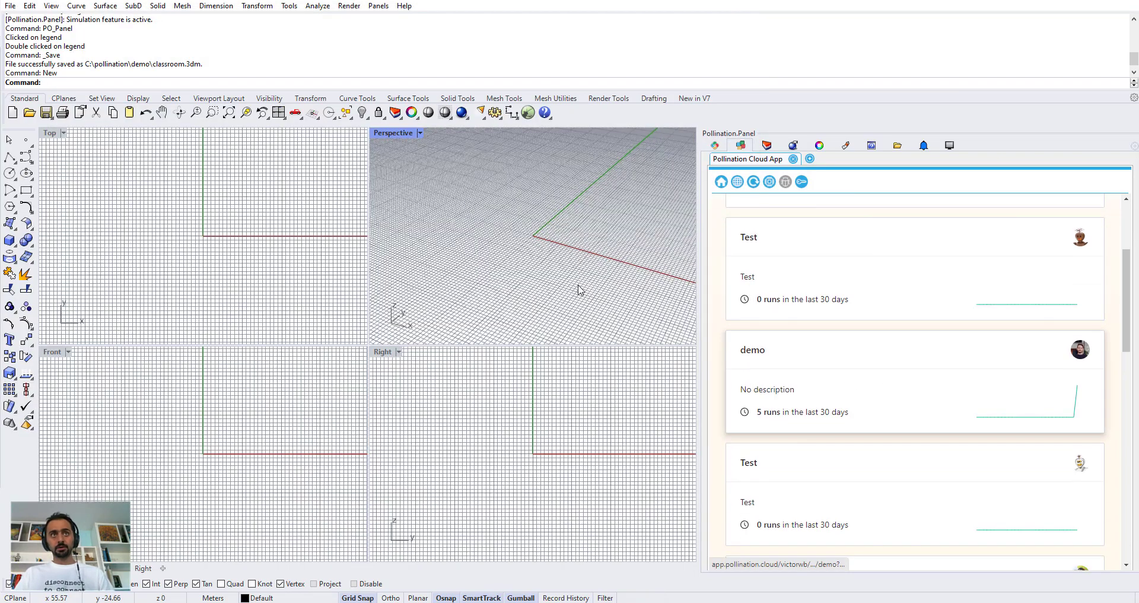
double_click(391, 133)
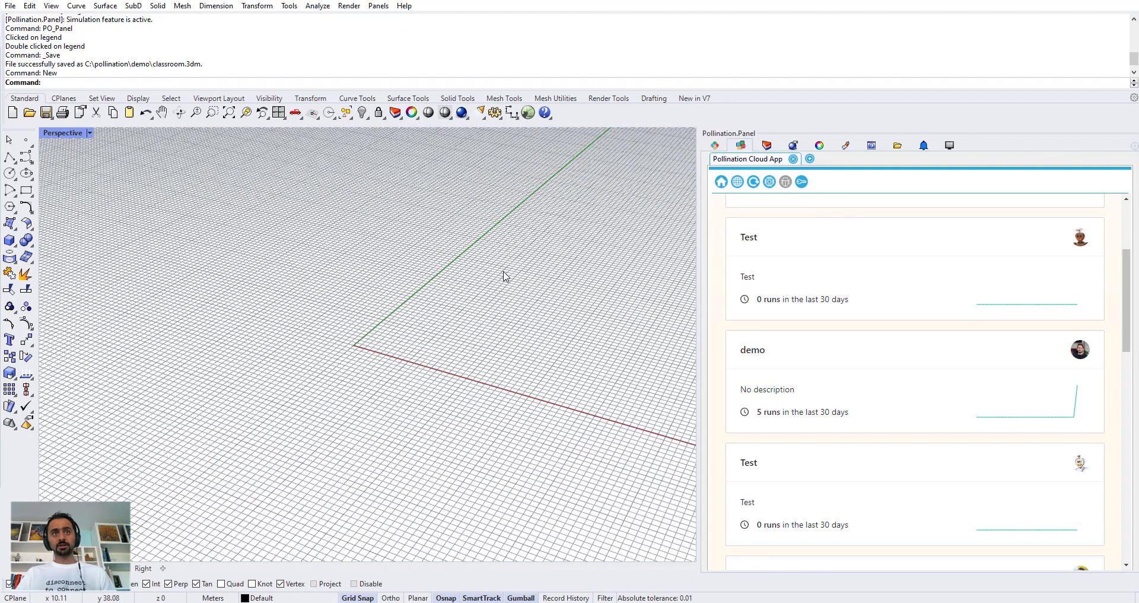
Step: Open the public demo project that has 5 runs in the last 30 days
scroll(946, 382, down, 2)
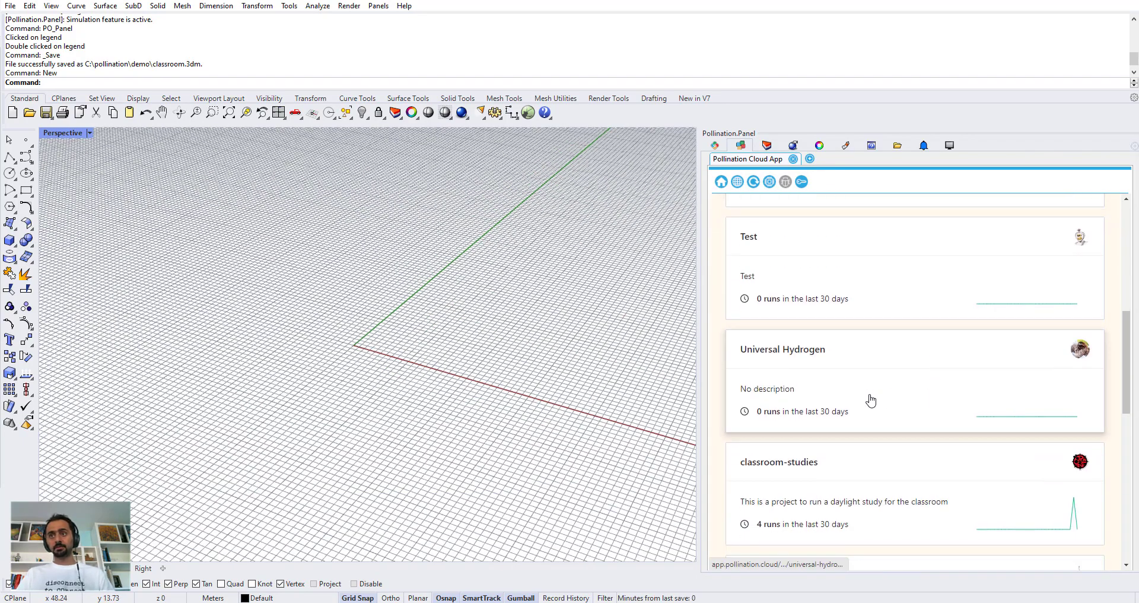
scroll(871, 400, up, 2)
click(902, 374)
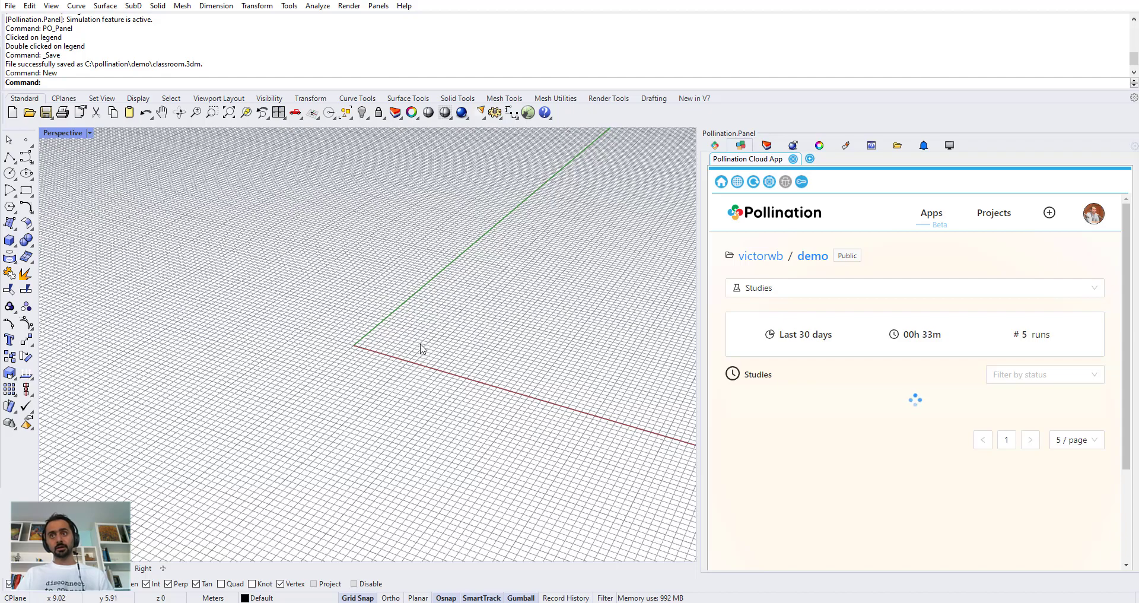
Step: Open the first completed Helsingborg Orangerie adaptive-comfort-map study in the demo project
scroll(448, 365, down, 5)
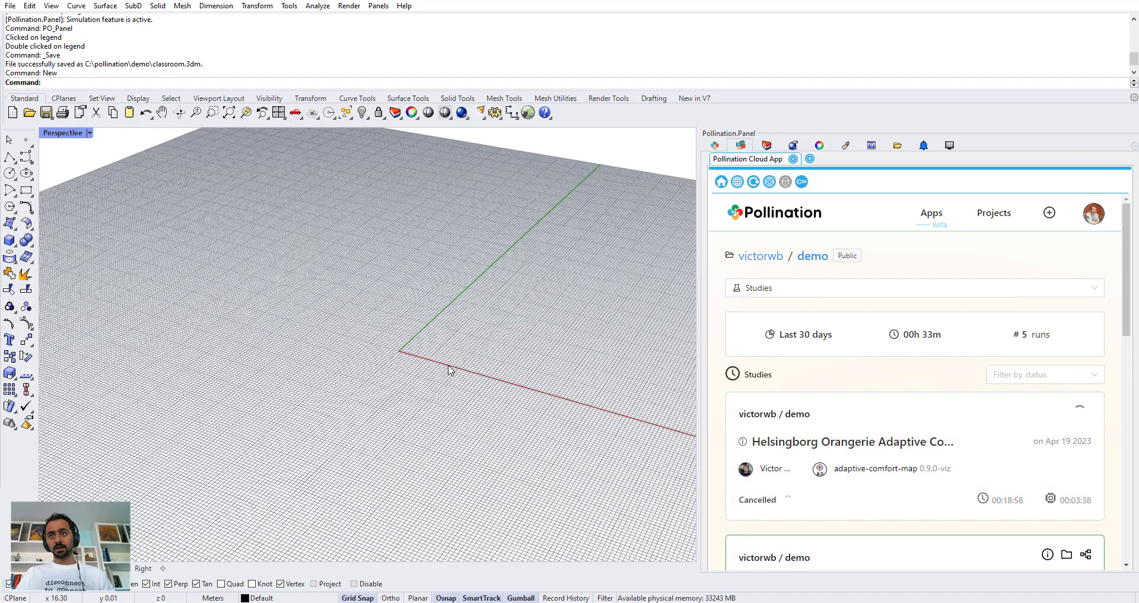
scroll(490, 352, up, 3)
right_drag(540, 328, 492, 359)
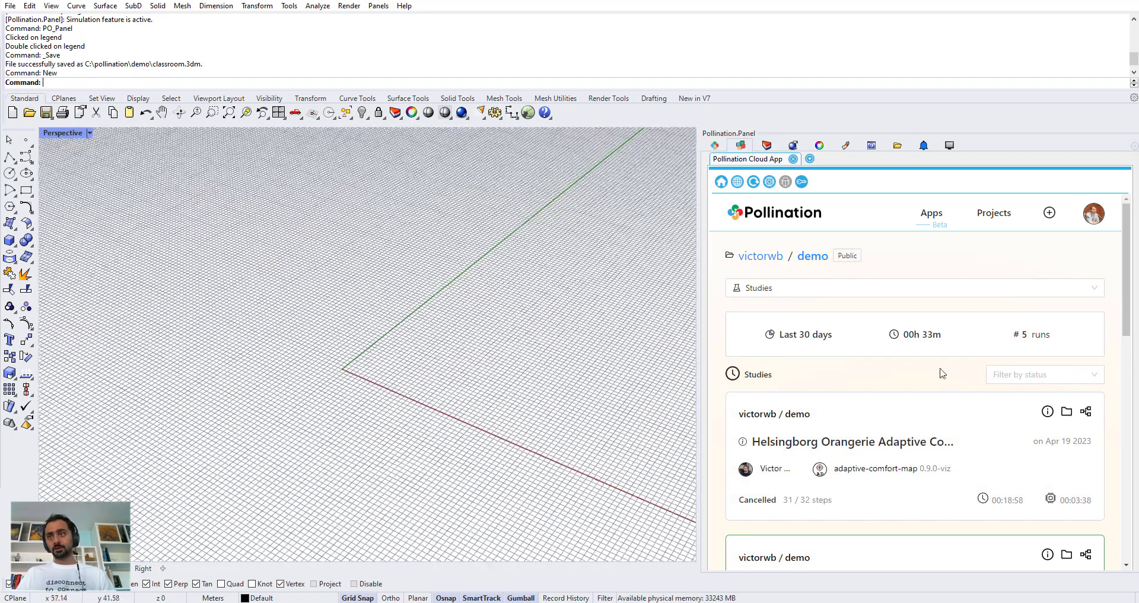
scroll(990, 329, down, 1)
scroll(985, 332, down, 3)
scroll(890, 297, down, 1)
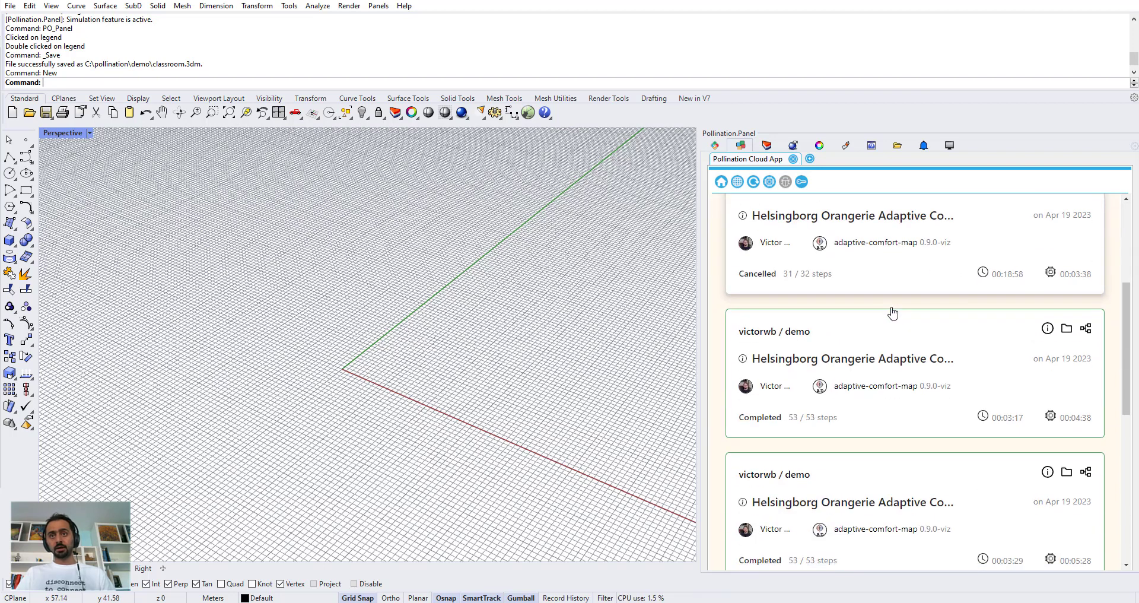
scroll(903, 326, down, 1)
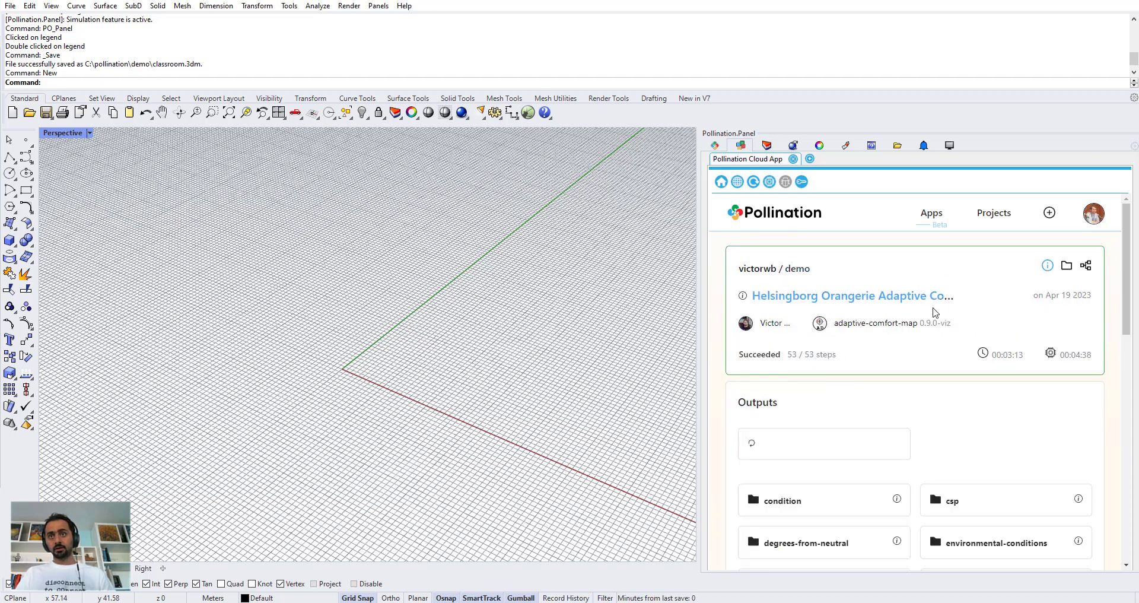
Step: Preview the study's visualization output in the Rhino viewport and bring the small building into view
scroll(931, 356, down, 3)
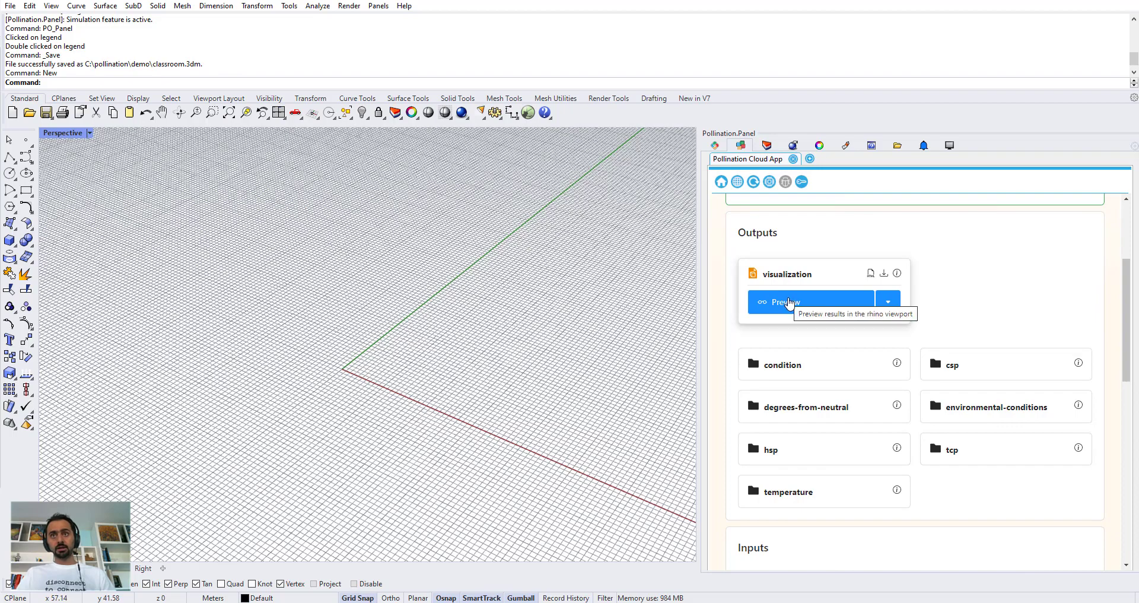
click(787, 303)
scroll(607, 348, down, 10)
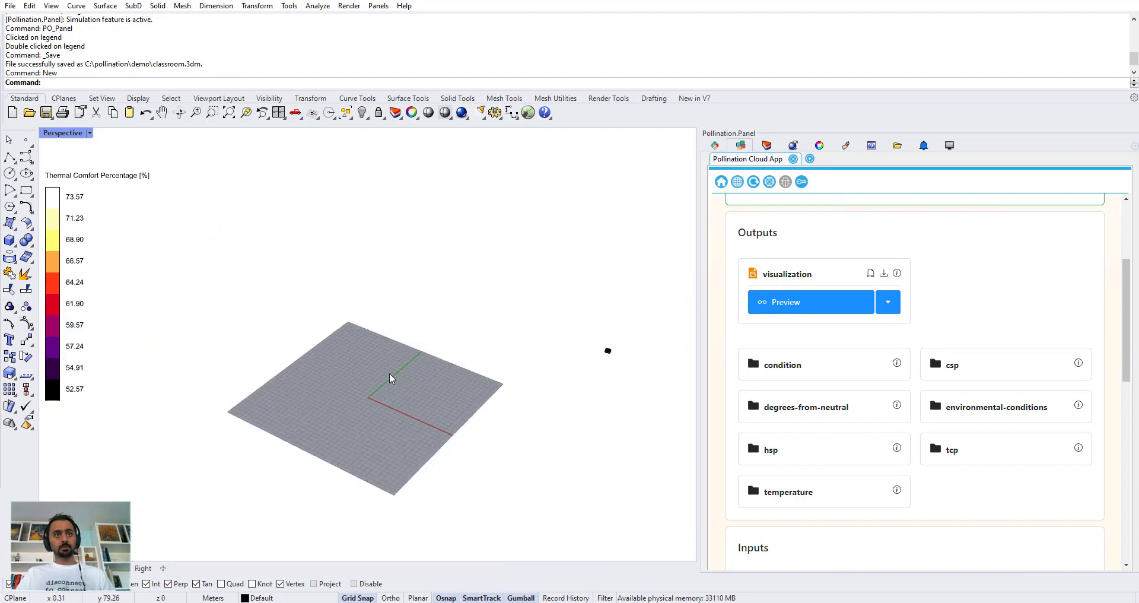
scroll(565, 326, up, 3)
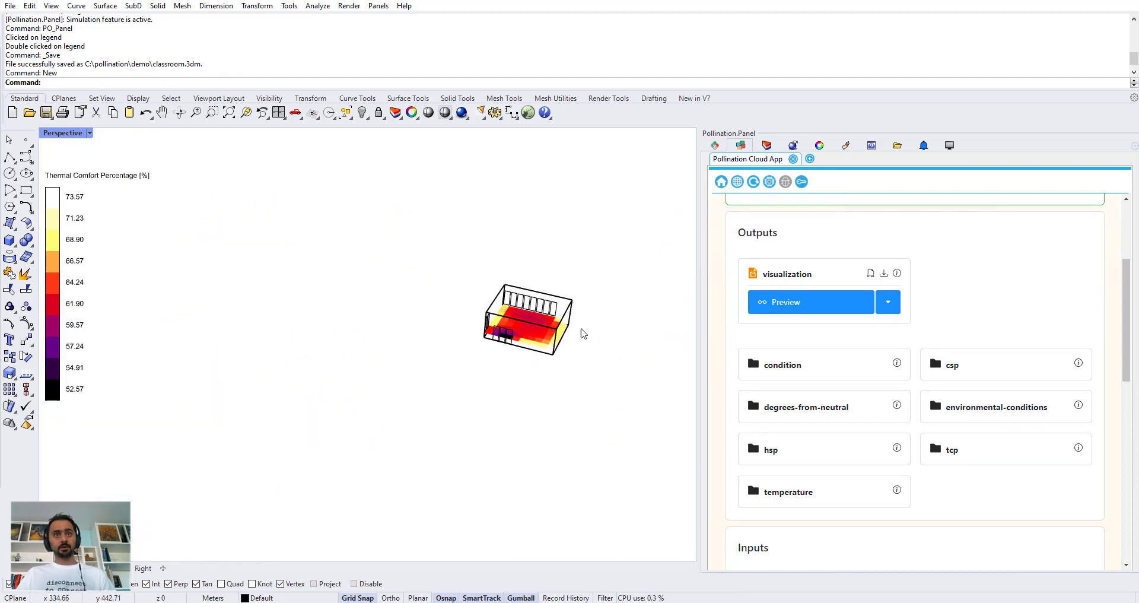
Step: Clear the Thermal Comfort Percentage preview, show it once more, and turn it off again
key(Escape)
drag(444, 253, 572, 357)
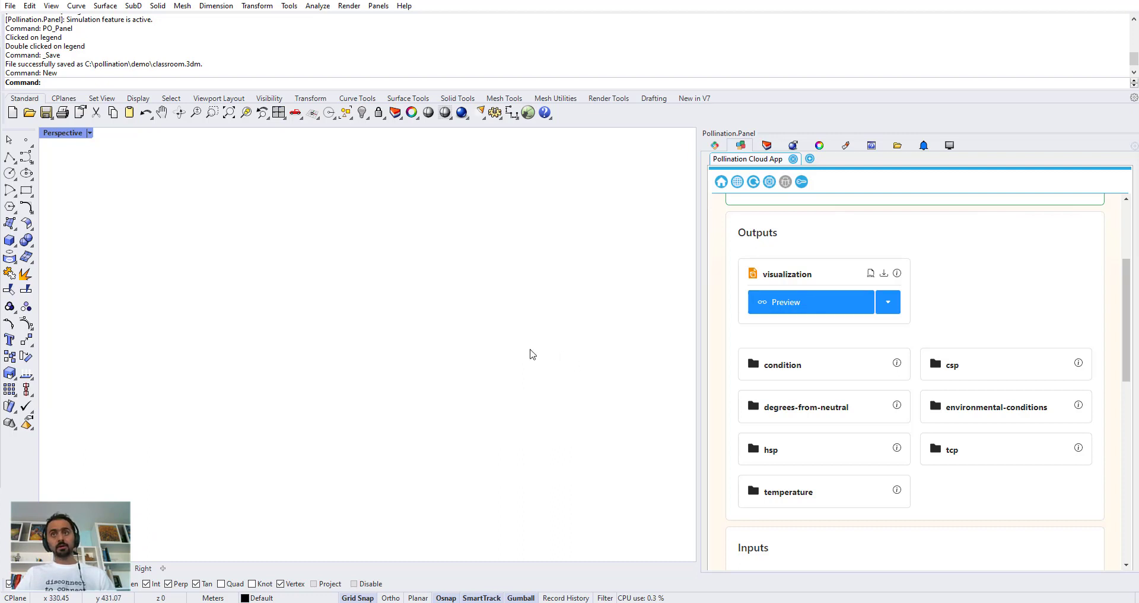
click(762, 303)
scroll(569, 320, up, 2)
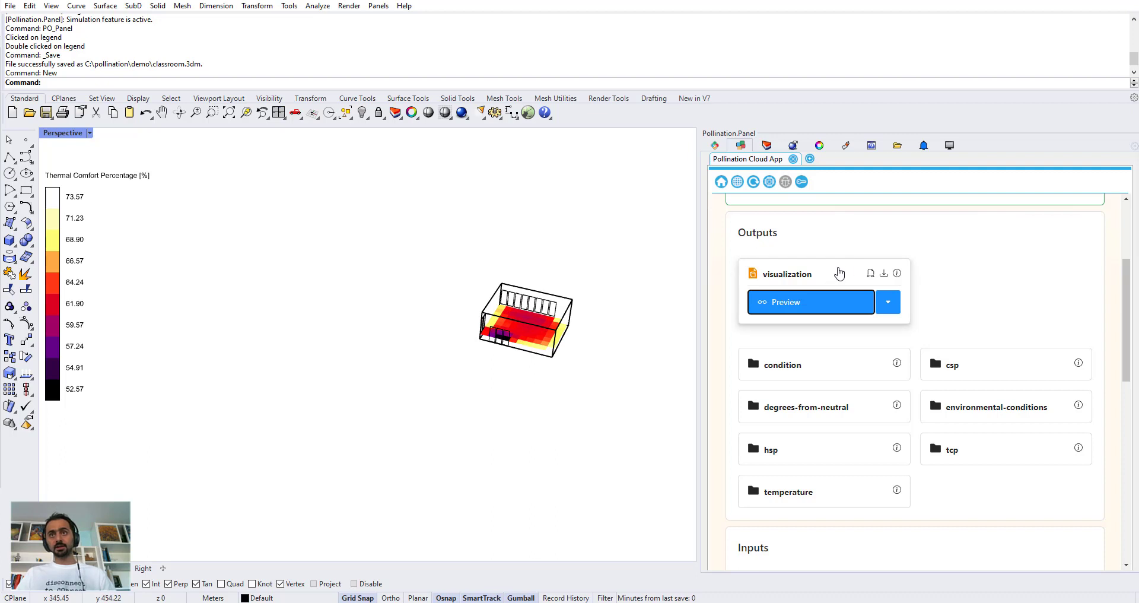
click(838, 306)
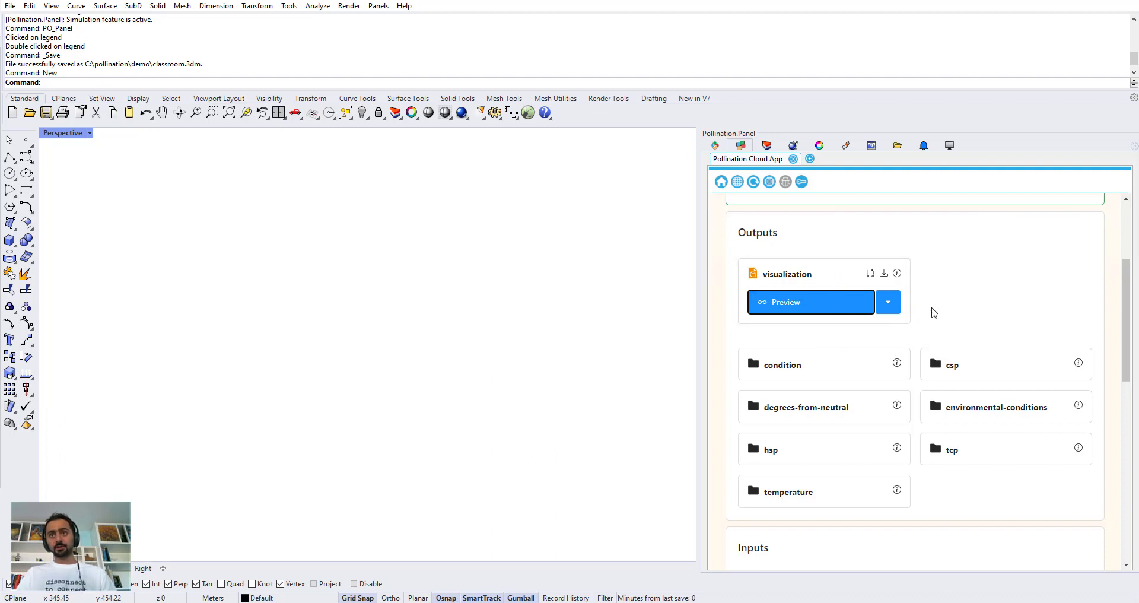
Step: Show the loading options available for the model among the study's inputs
scroll(946, 290, down, 3)
scroll(868, 385, down, 2)
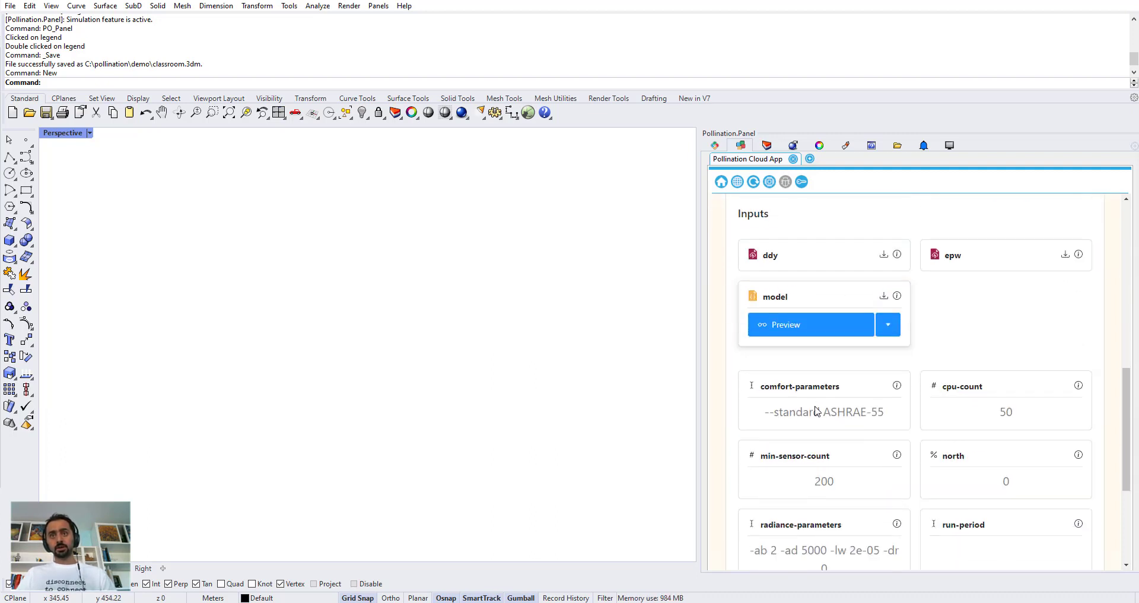
click(887, 320)
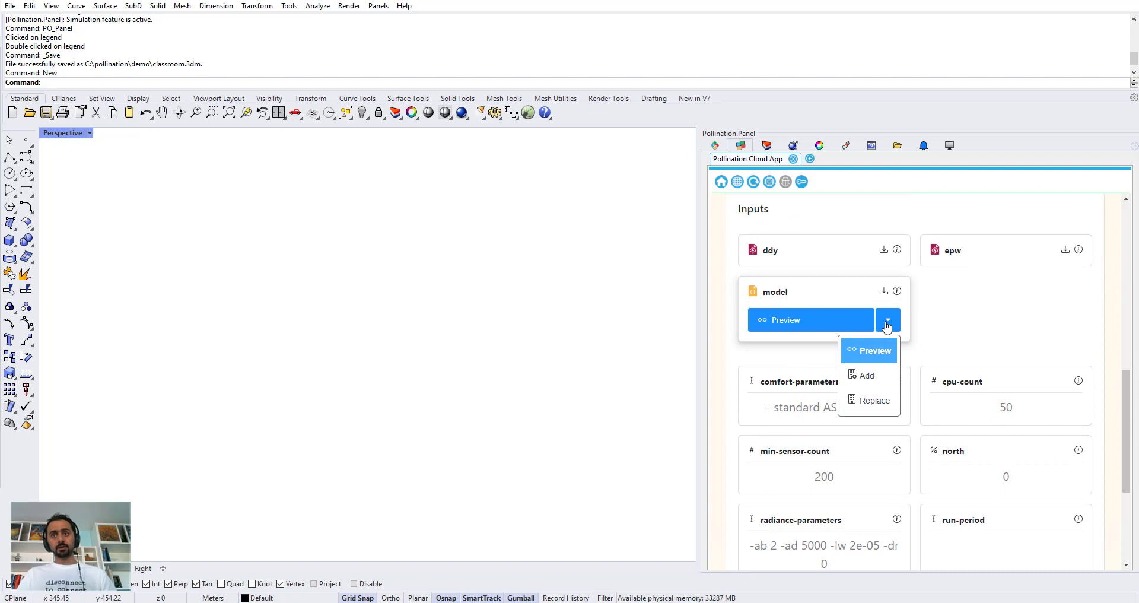
click(884, 315)
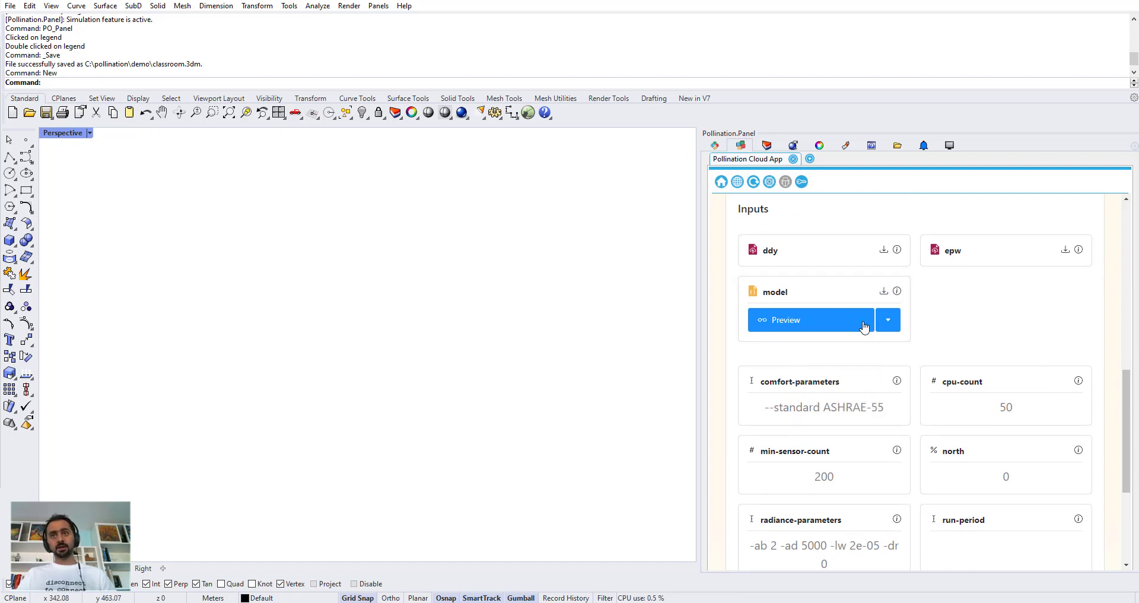
Step: Try the Add and Replace loading options for the study's model input, finishing on Add
click(888, 320)
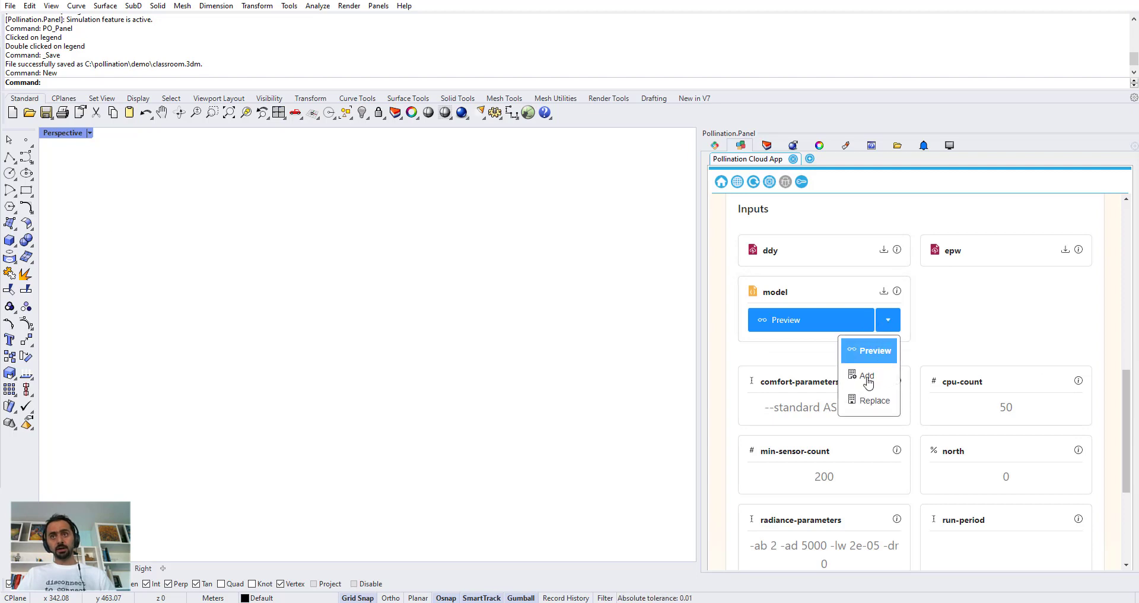
click(867, 376)
click(887, 320)
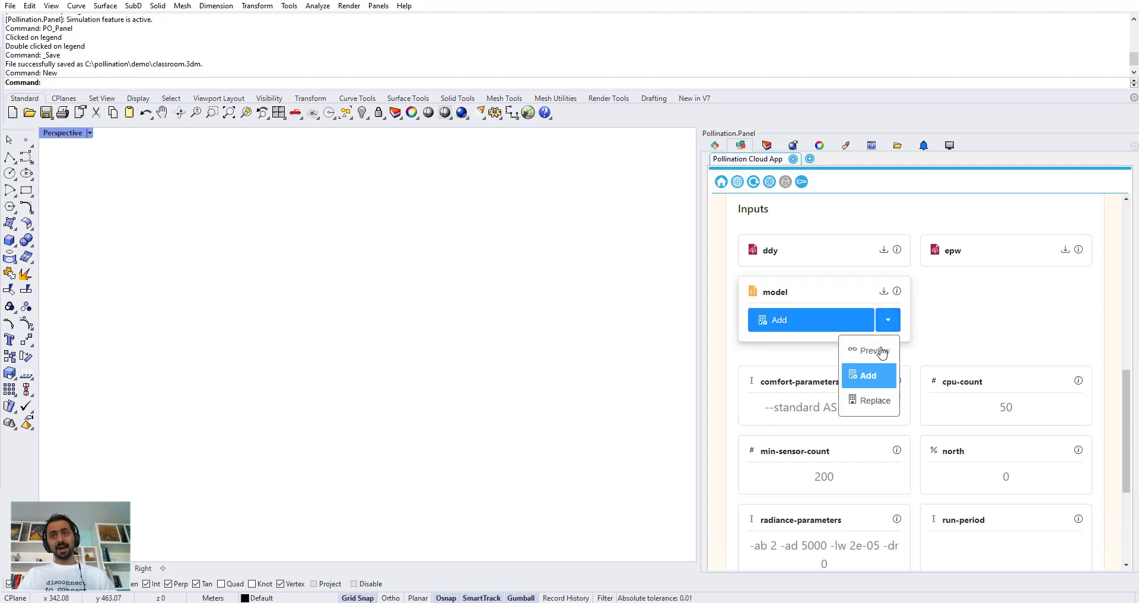
click(868, 402)
click(887, 320)
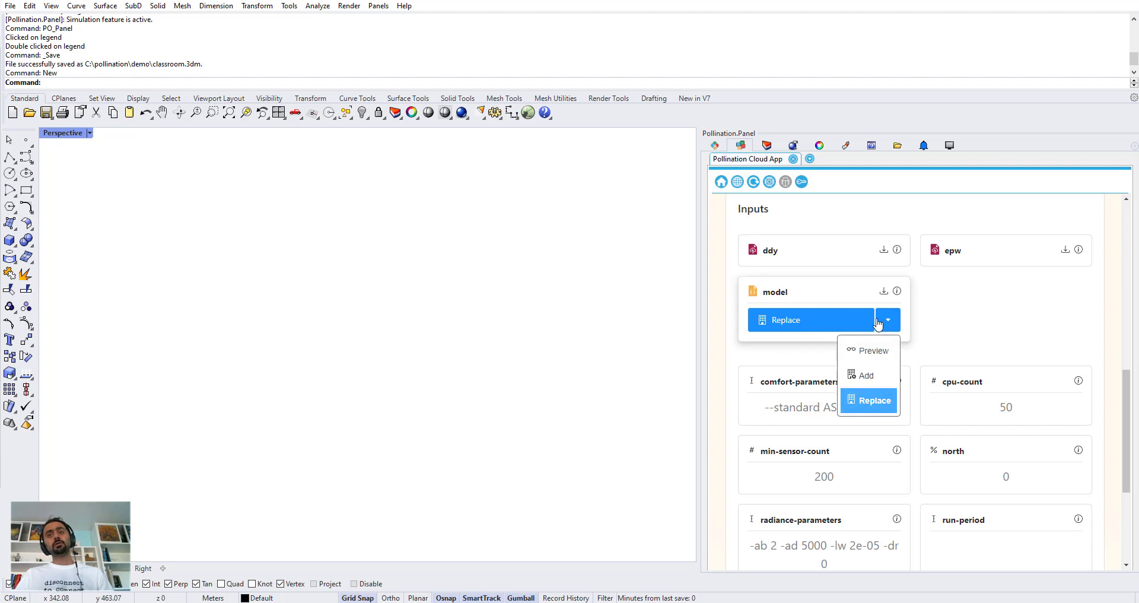
click(869, 375)
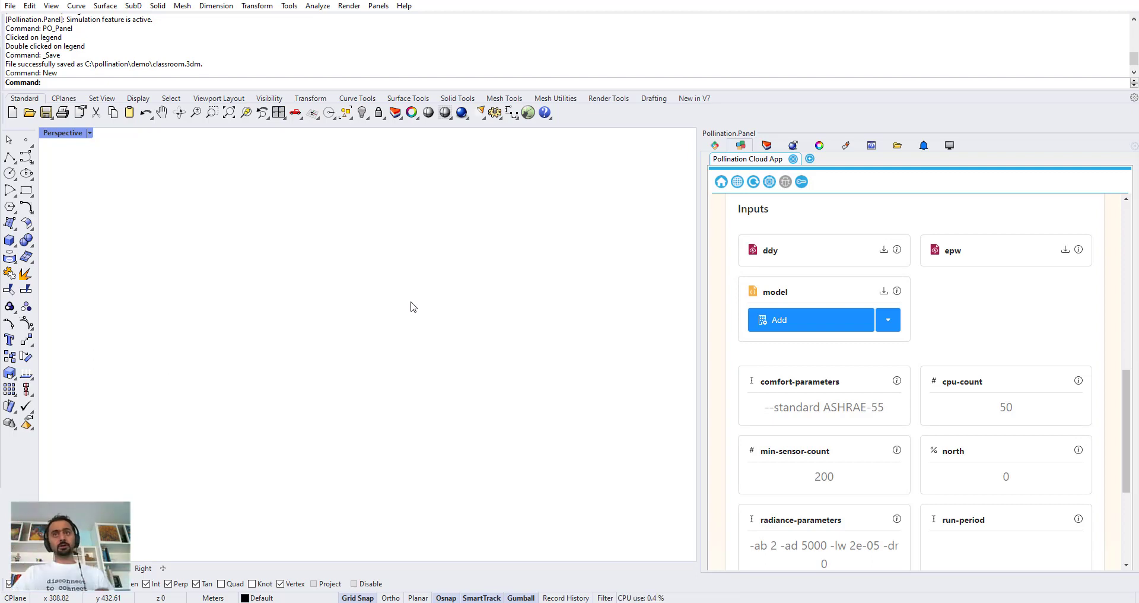
Step: Load the study's input model into the file with the Replace option and zoom the viewport to its full extents
click(888, 320)
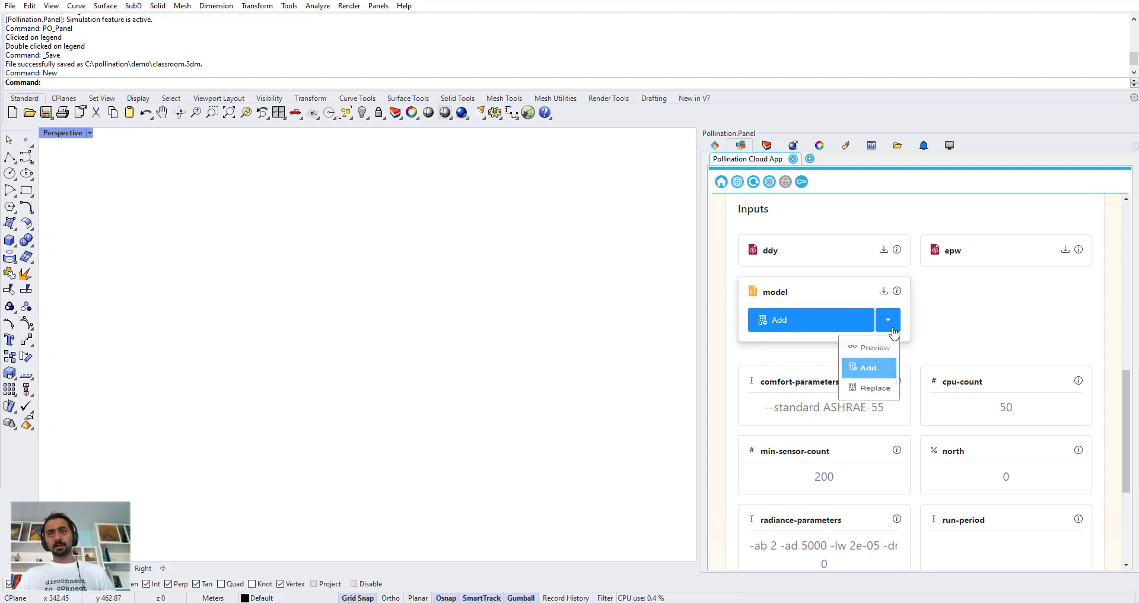
click(874, 398)
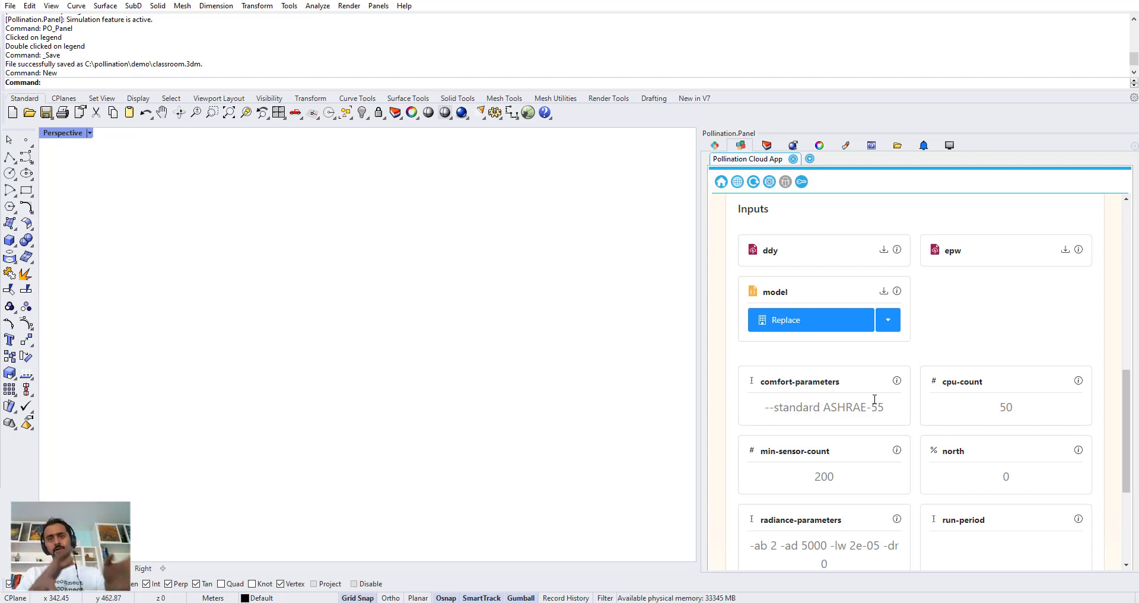
click(762, 319)
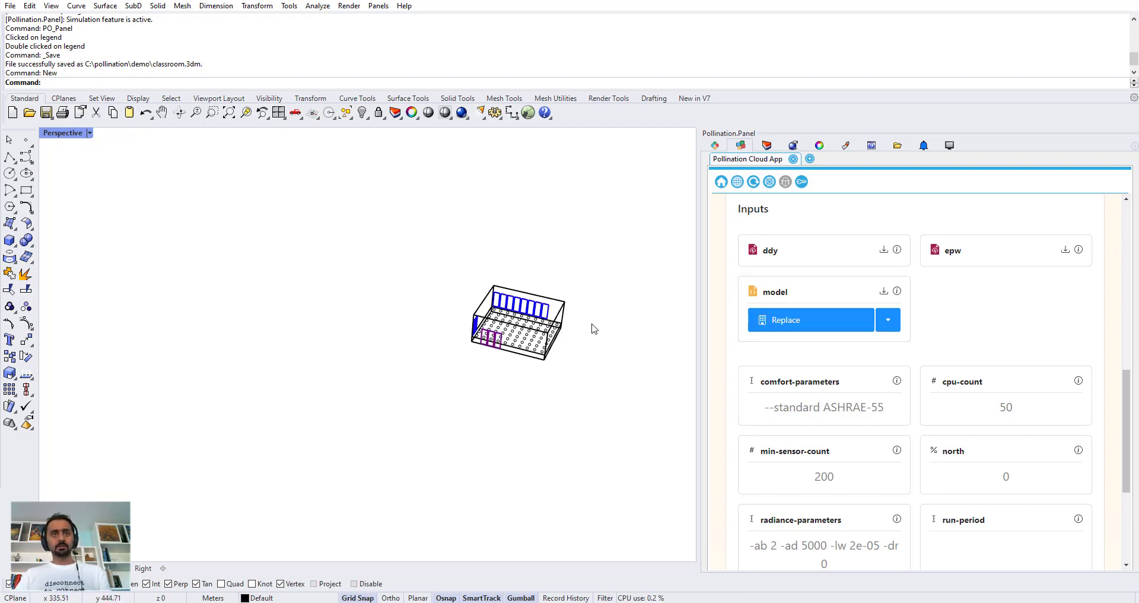
text(ZEA)
key(Return)
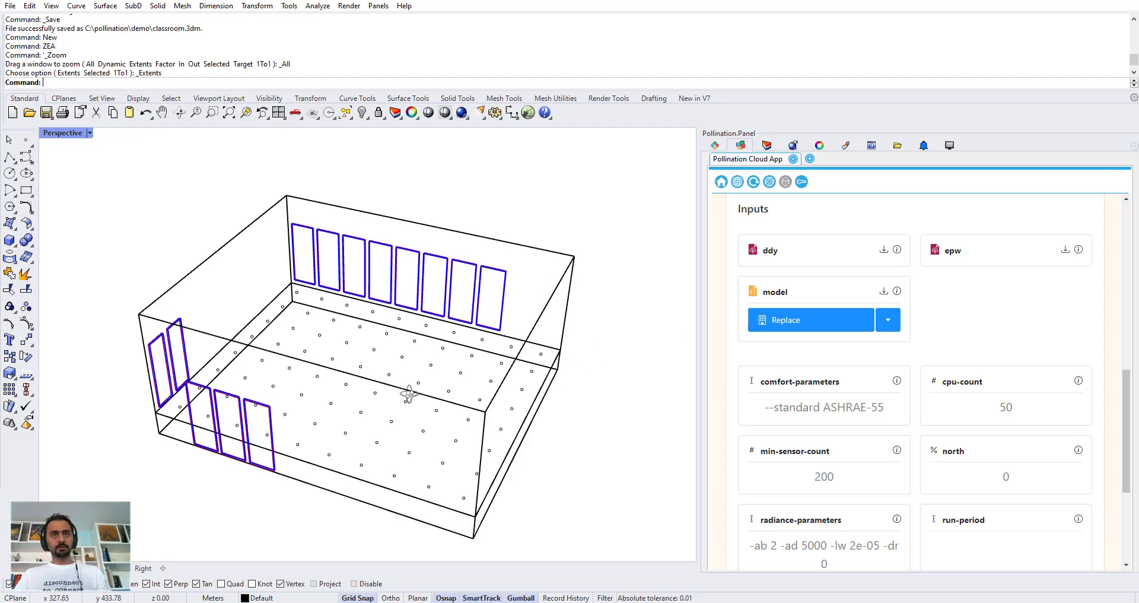
right_drag(410, 394, 569, 398)
Step: Select the loaded room in the Pollination model's room list to inspect its properties, and clear the selection
click(715, 144)
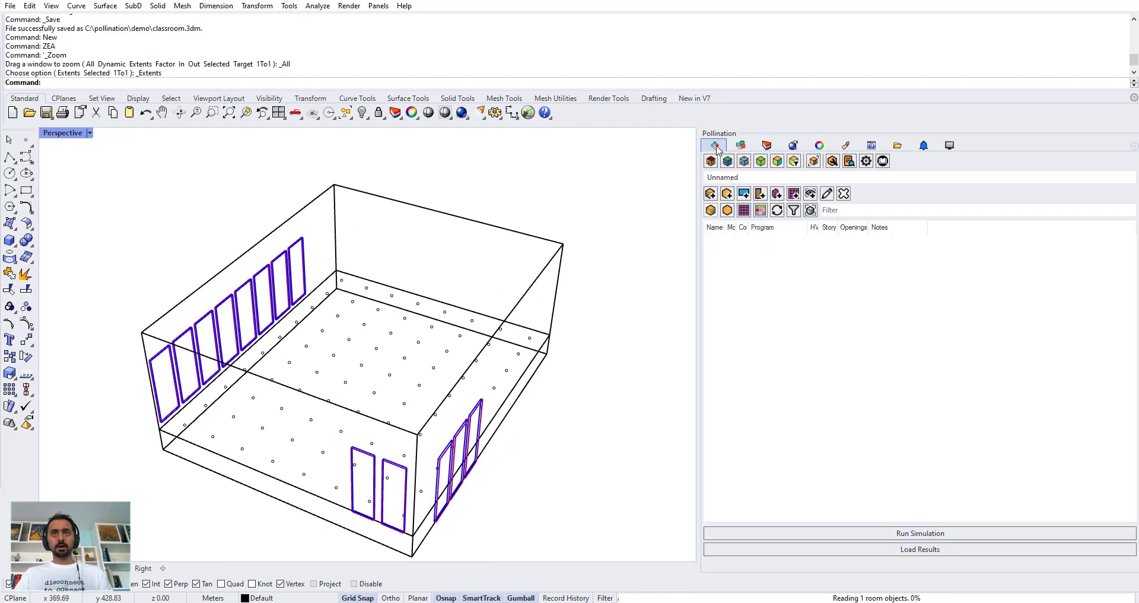
click(752, 246)
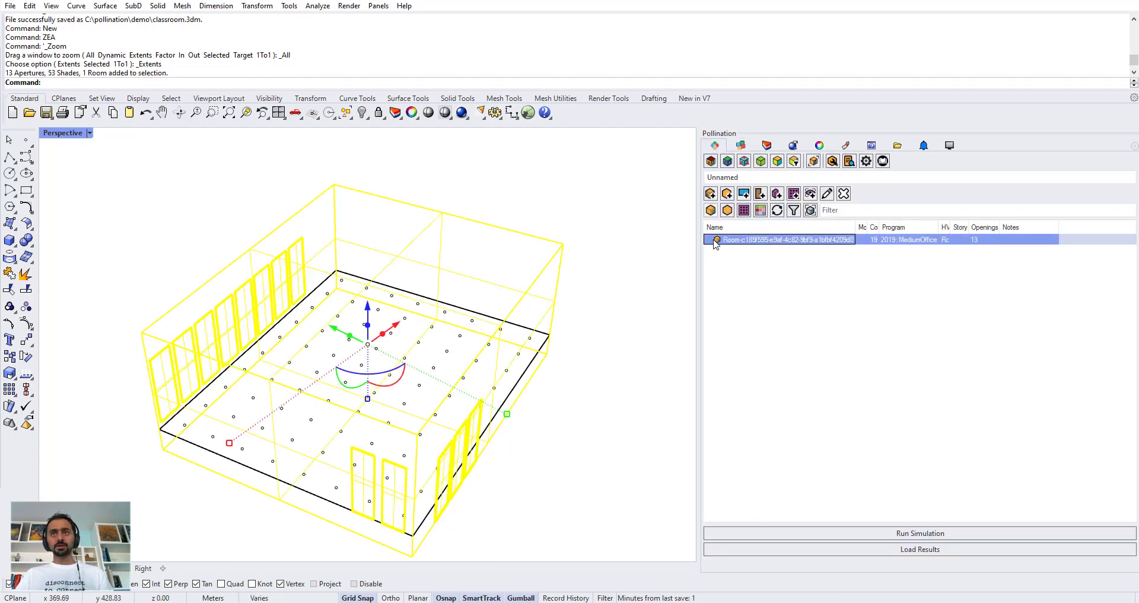
drag(877, 226, 899, 227)
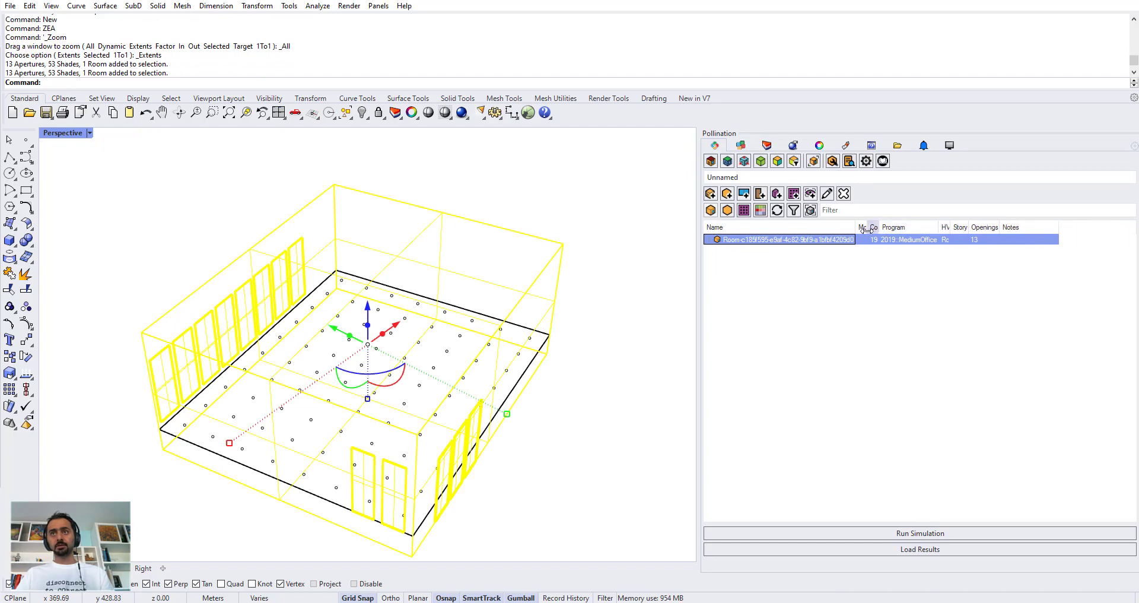
click(567, 214)
right_drag(607, 243, 600, 201)
Step: Return to the study in the Pollination Cloud App and set the visualization output's loading option to Add
click(740, 145)
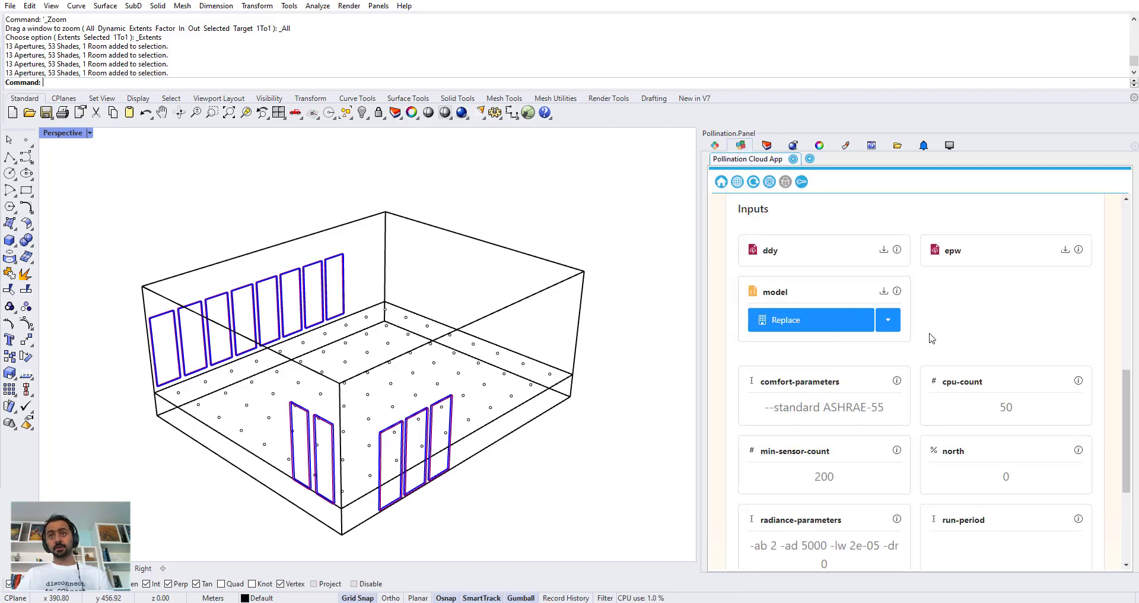
scroll(926, 338, up, 10)
mouse_move(888, 414)
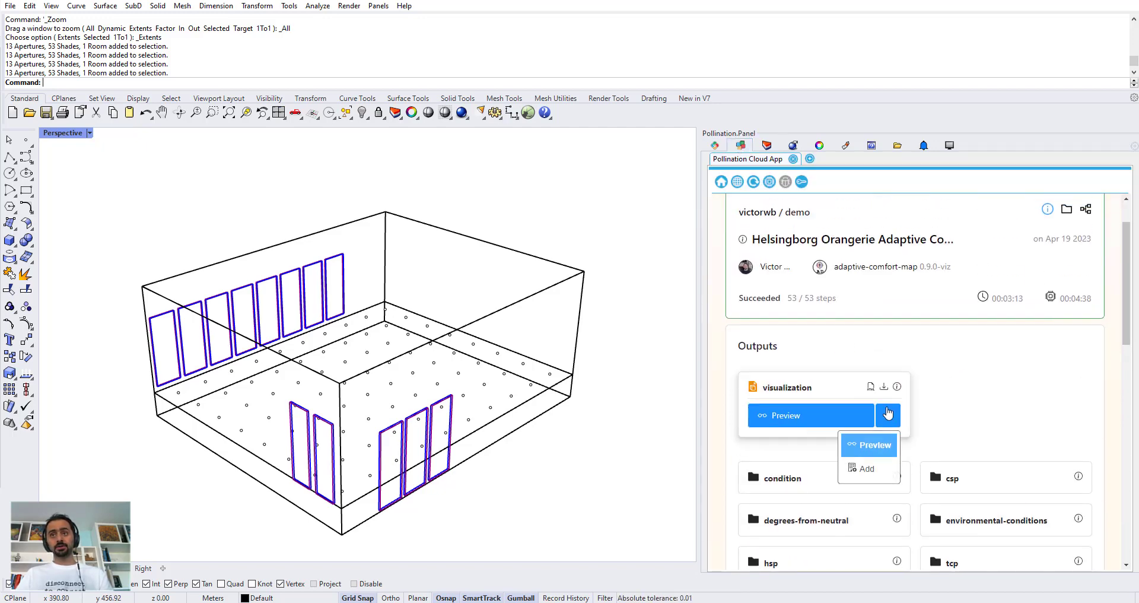
click(865, 468)
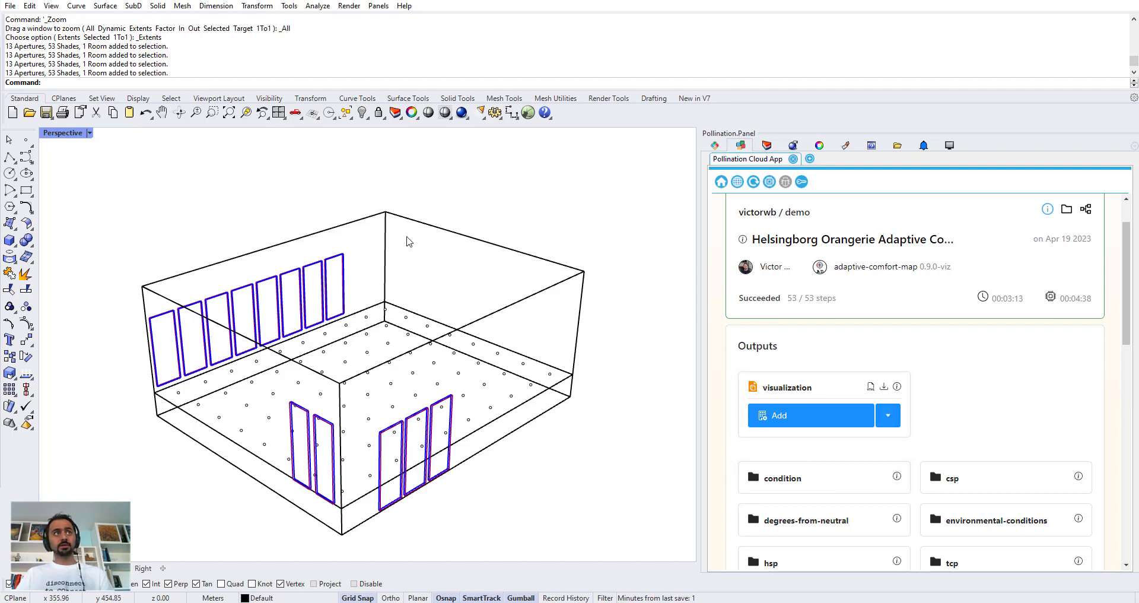
right_drag(367, 249, 367, 303)
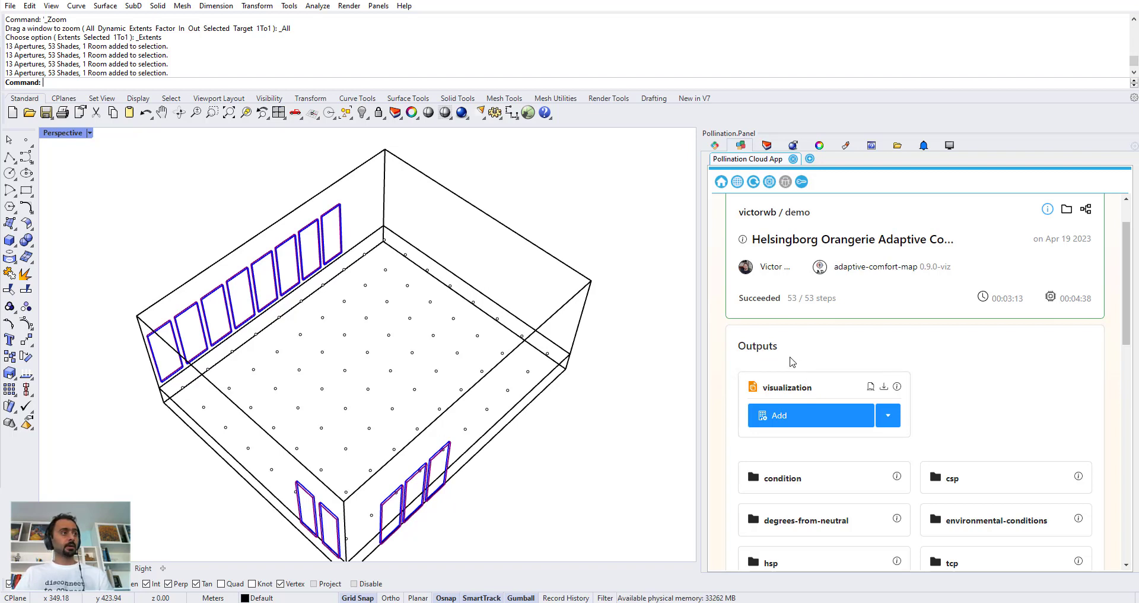
Step: Go back to the Pollination Cloud App's home page of available apps
scroll(811, 364, up, 2)
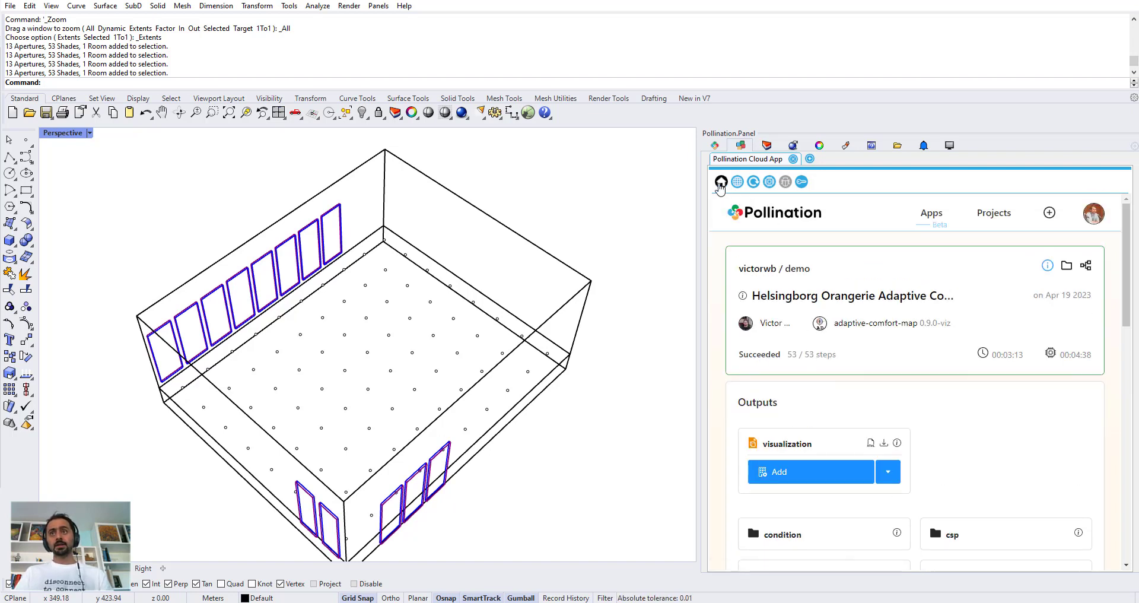
click(721, 182)
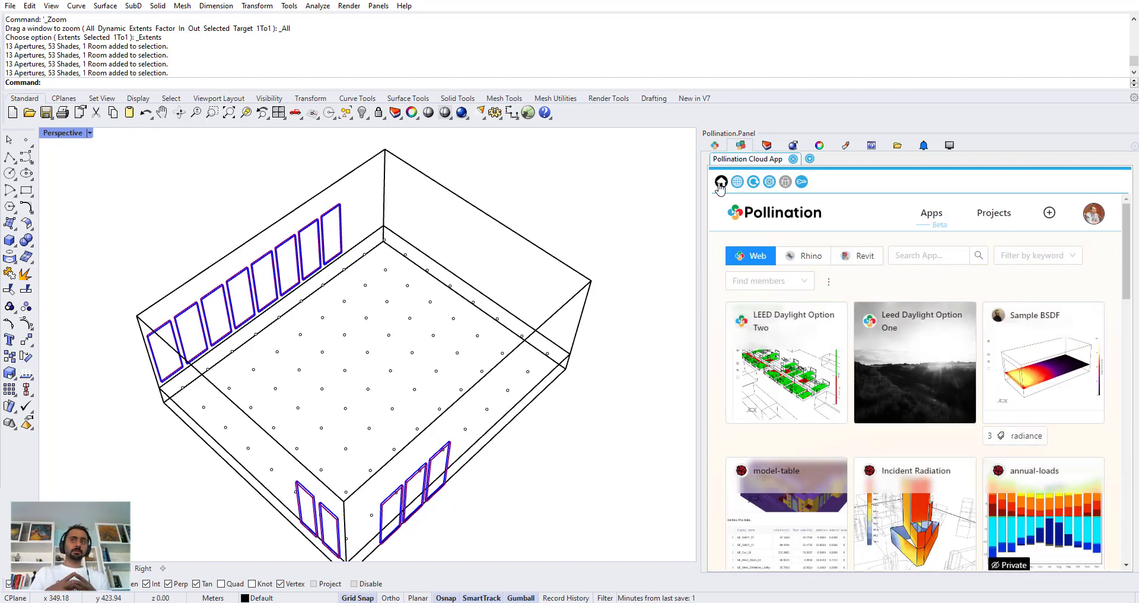